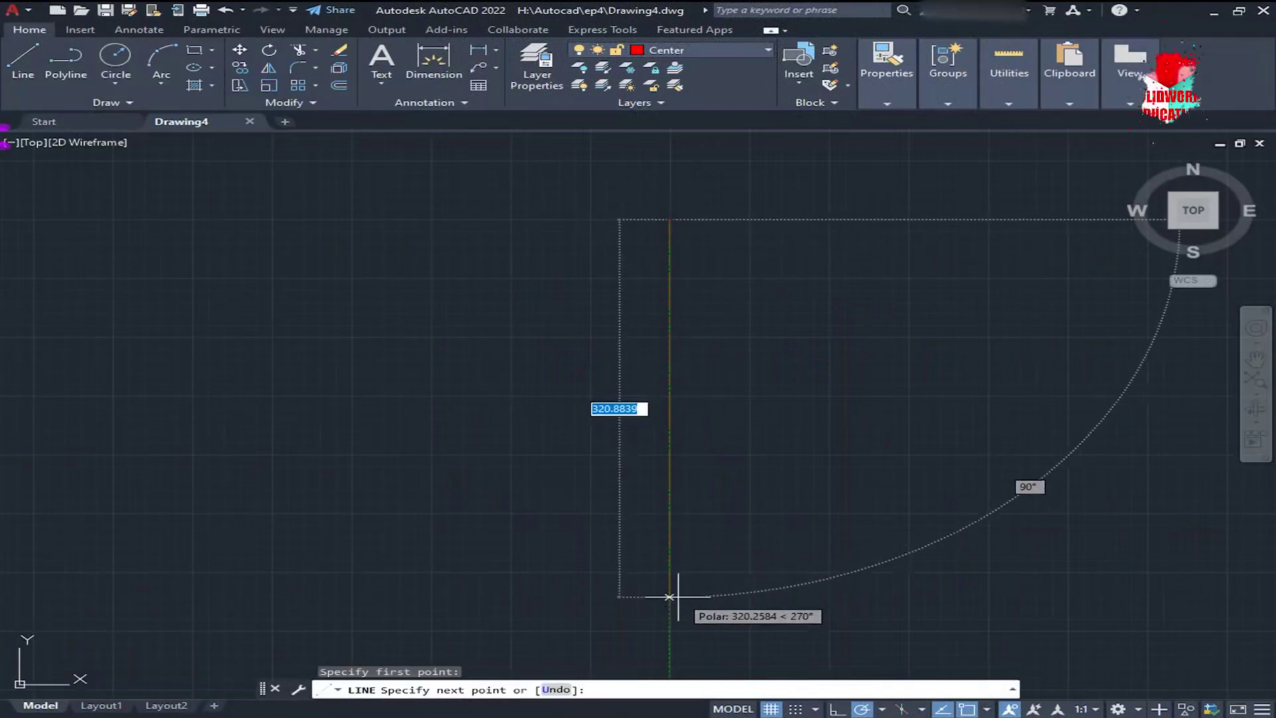
# - Draw a vertical red centre line, then a horizontal one crossing it across the drawing
pyautogui.click(669, 602)
pyautogui.rightClick(758, 444)
pyautogui.click(800, 457)
pyautogui.rightClick(266, 369)
pyautogui.click(273, 370)
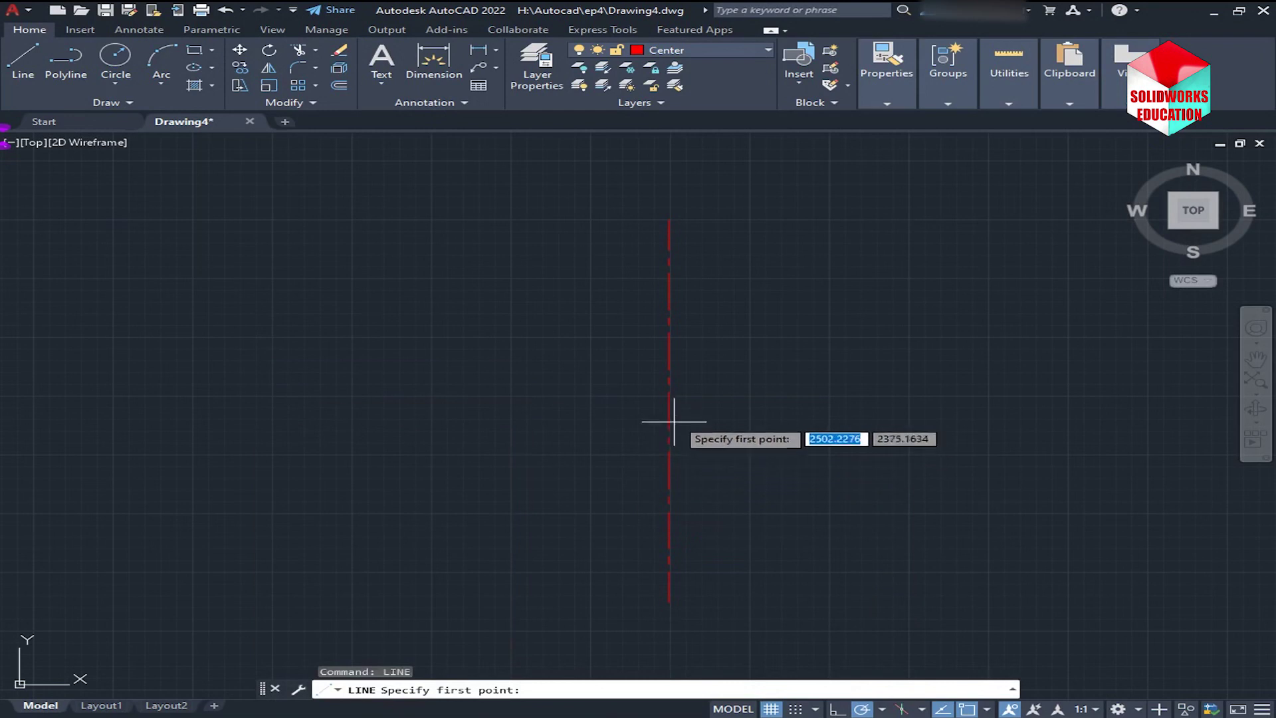
pyautogui.click(134, 409)
pyautogui.click(1198, 410)
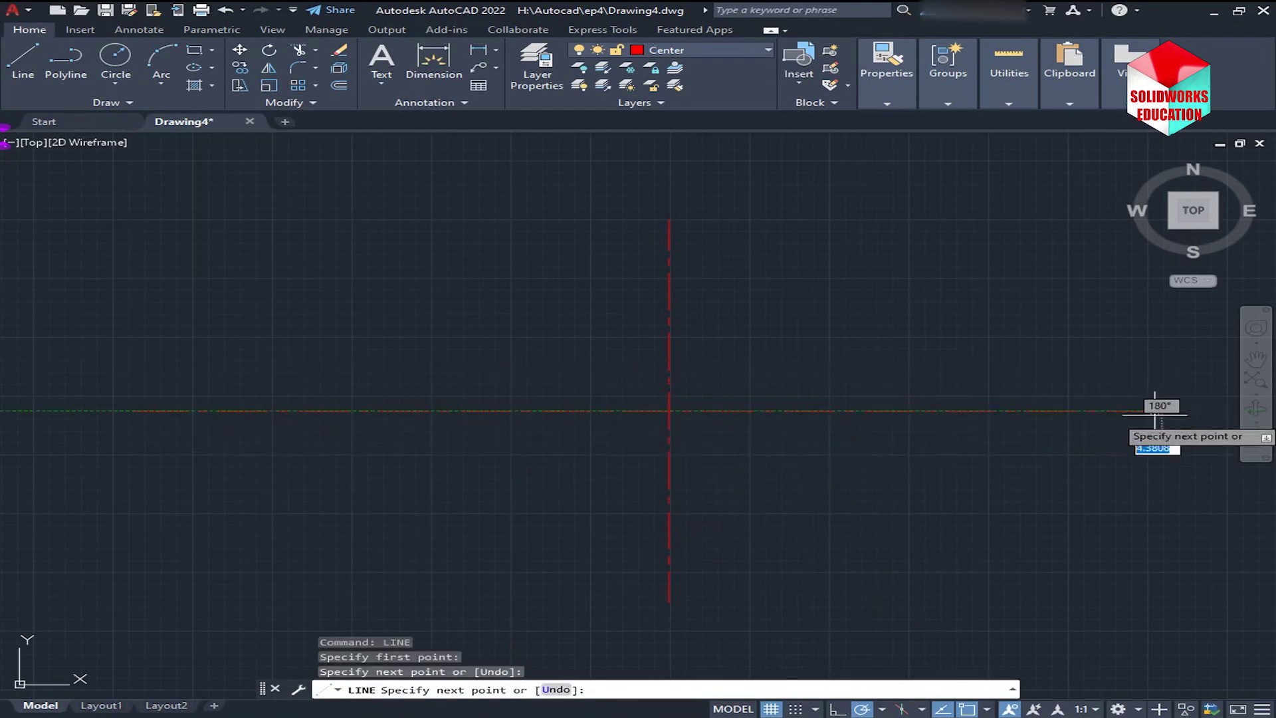
pyautogui.rightClick(977, 369)
pyautogui.click(982, 374)
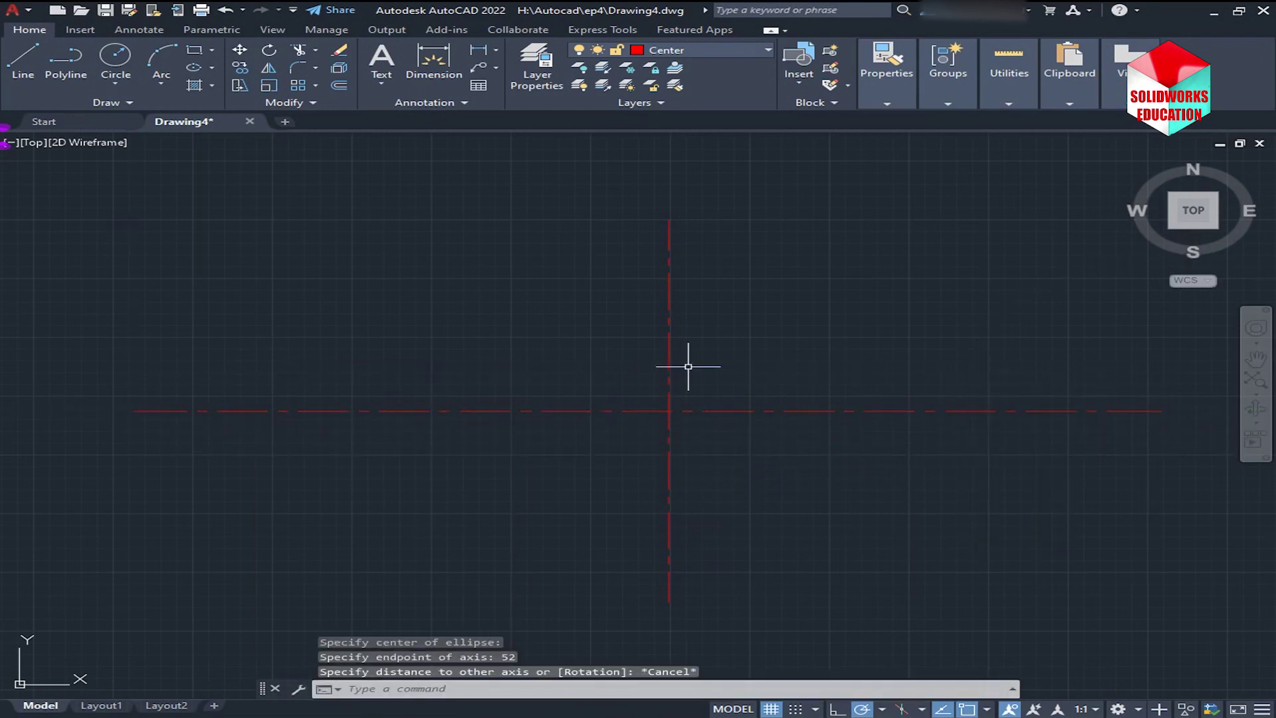
# - Make layer 0 current and draw an ellipse centred on the crossing, half-axes 52 and 27
pyautogui.click(728, 60)
pyautogui.click(671, 66)
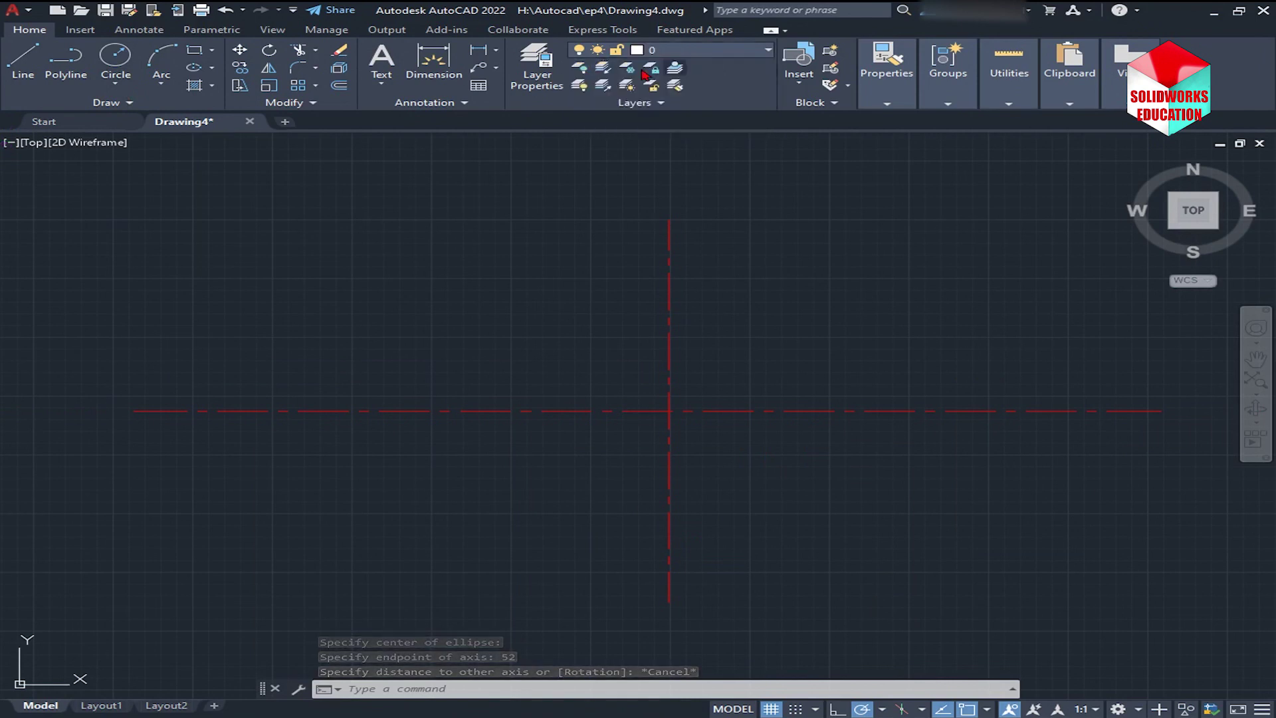
pyautogui.click(212, 69)
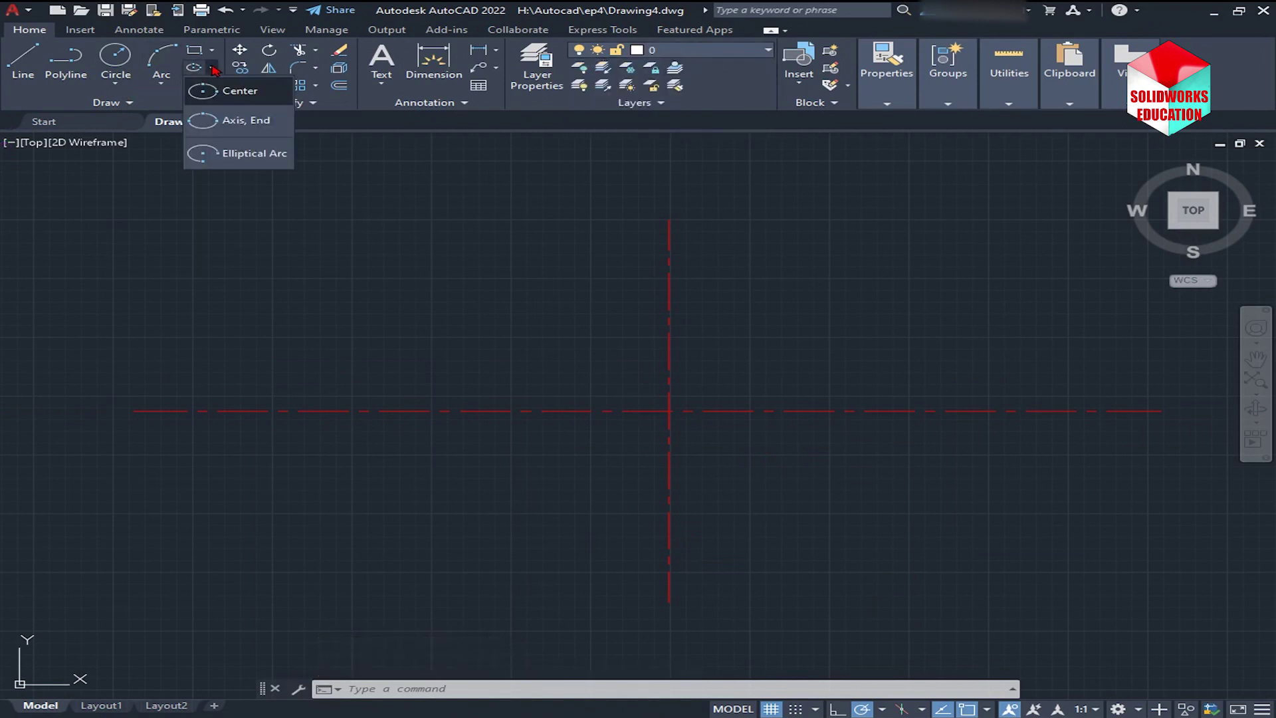
pyautogui.click(235, 97)
pyautogui.click(668, 411)
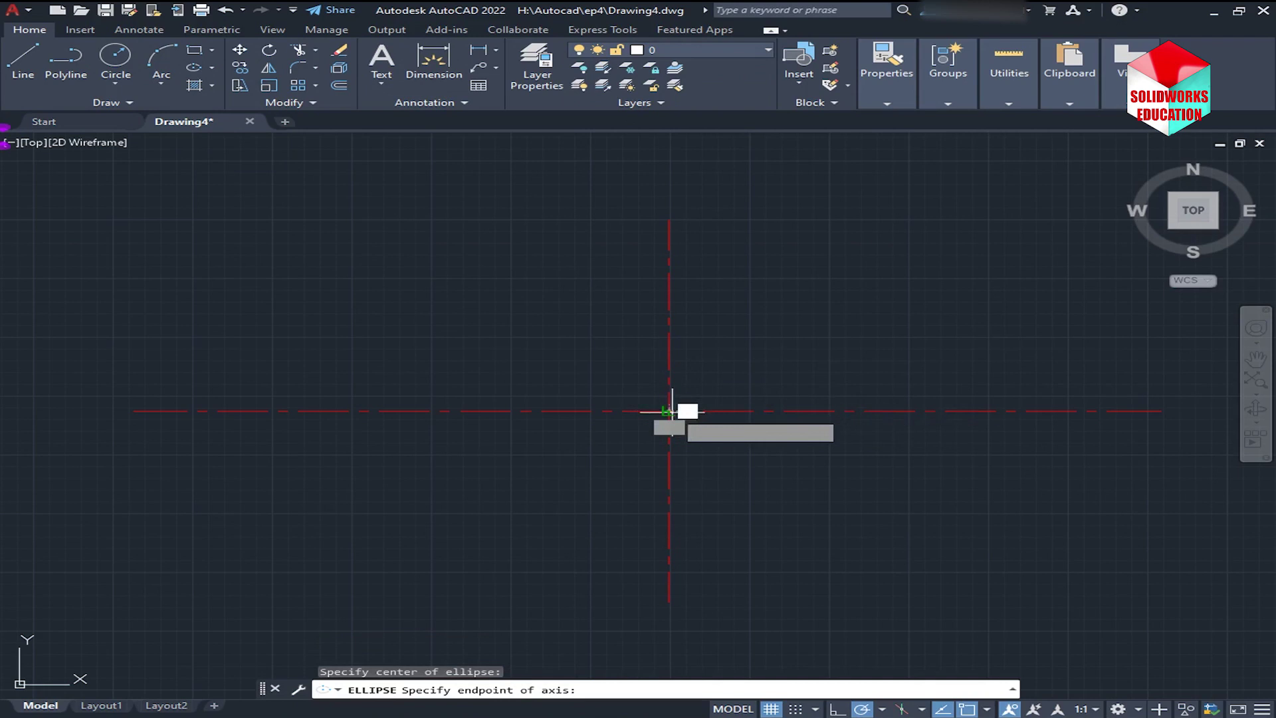
pyautogui.write('52')
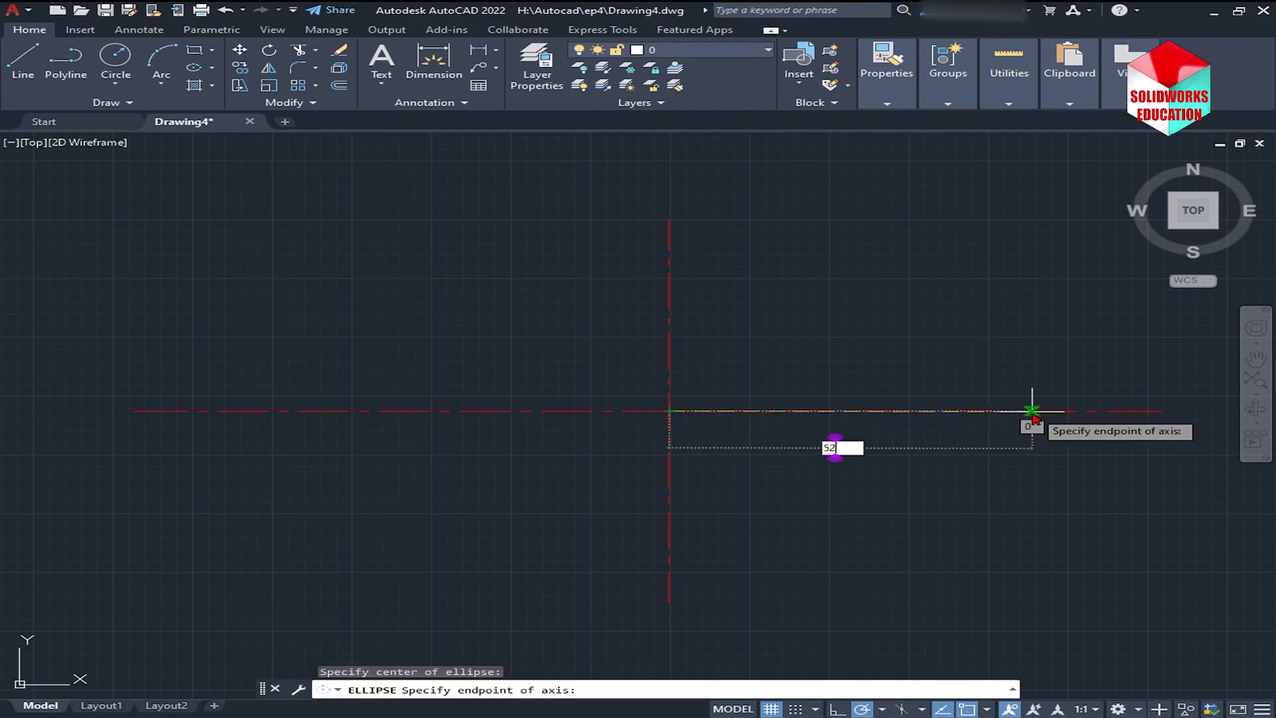
pyautogui.press('Return')
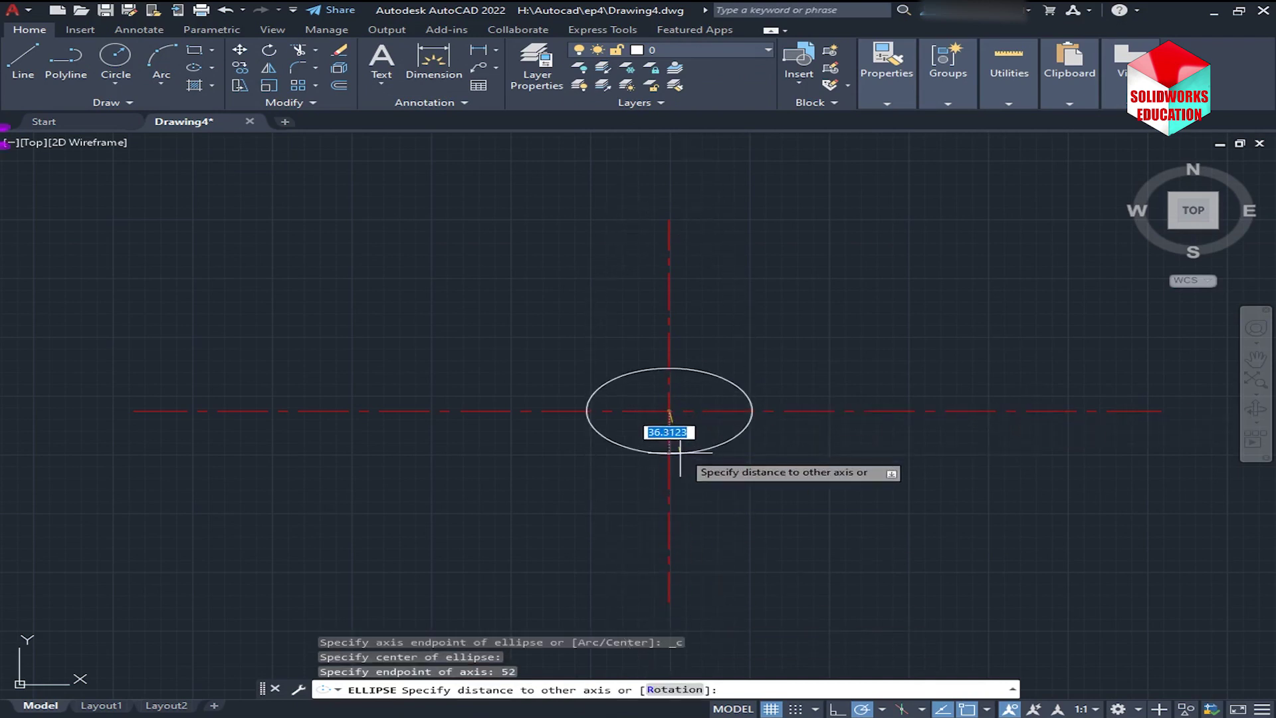
pyautogui.write('20')
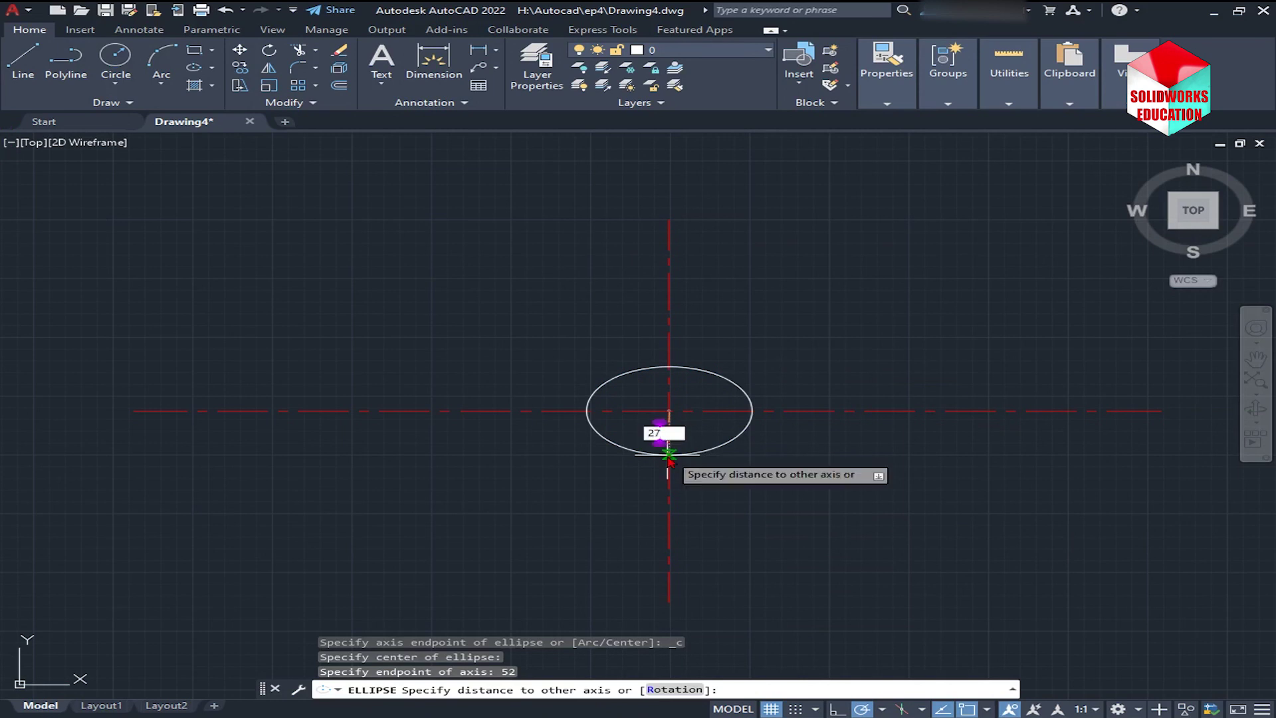
pyautogui.press('Return')
# - Offset the ellipse 4 units inward to create an inner copy
pyautogui.scroll(3, 669, 459)
pyautogui.click(809, 427)
pyautogui.press('Escape')
pyautogui.scroll(2, 618, 456)
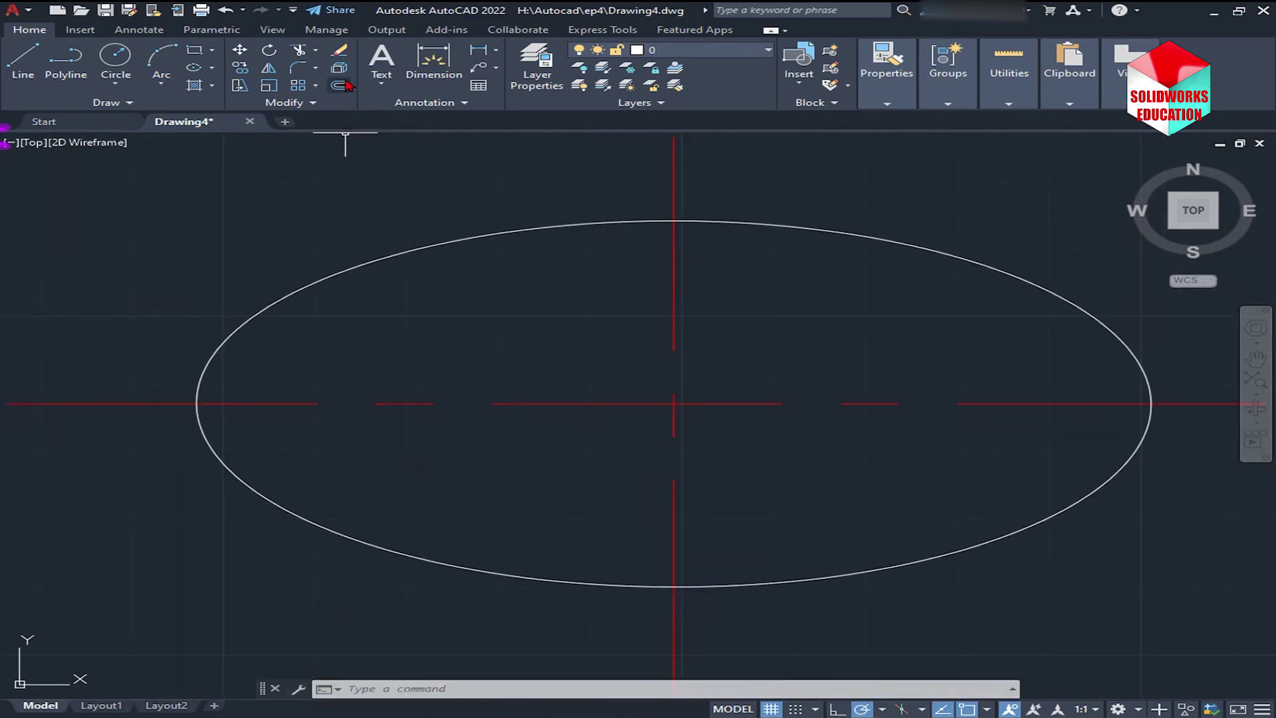
pyautogui.click(339, 85)
pyautogui.press('Return')
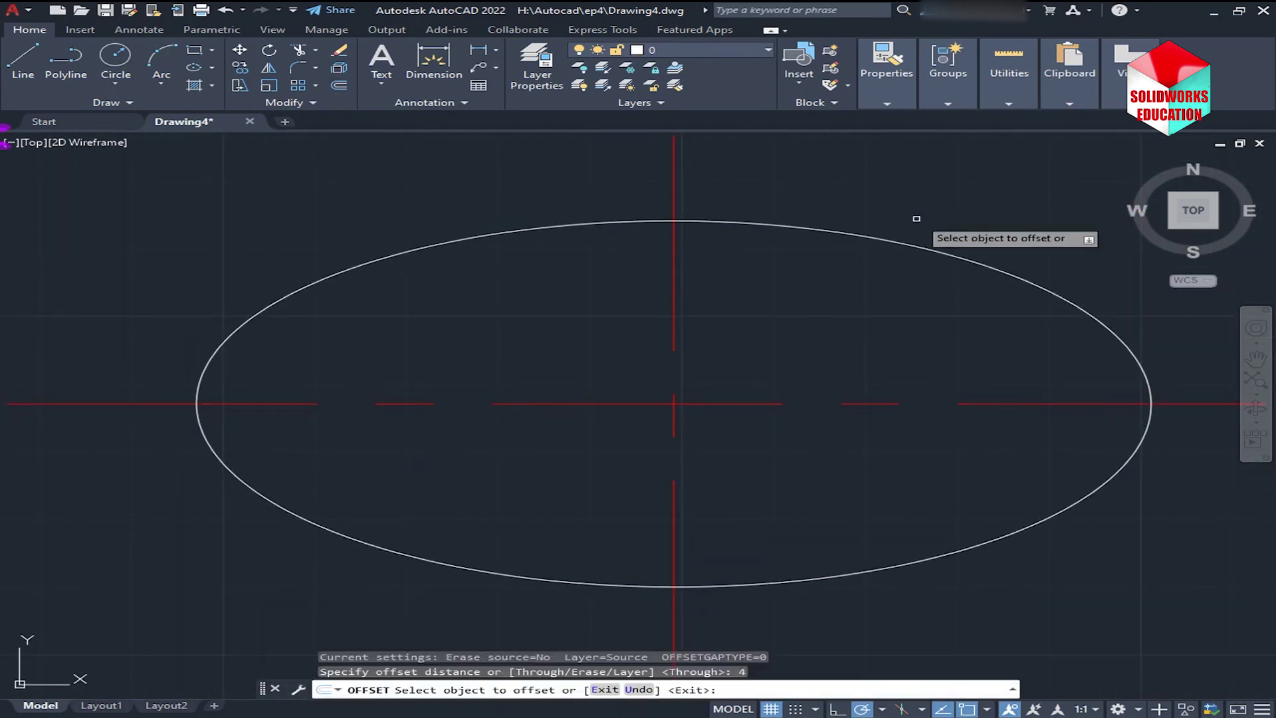
pyautogui.click(907, 246)
pyautogui.click(900, 273)
pyautogui.rightClick(929, 210)
pyautogui.click(929, 210)
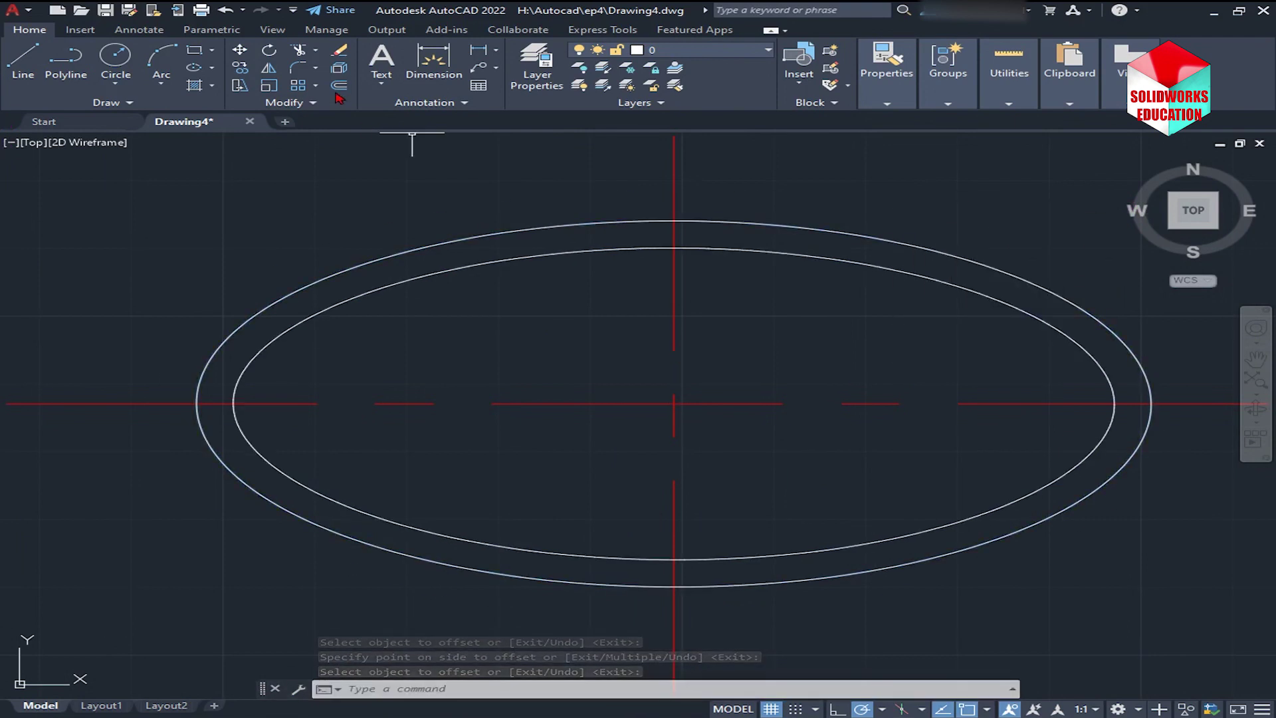
pyautogui.press('Return')
pyautogui.write('9.4')
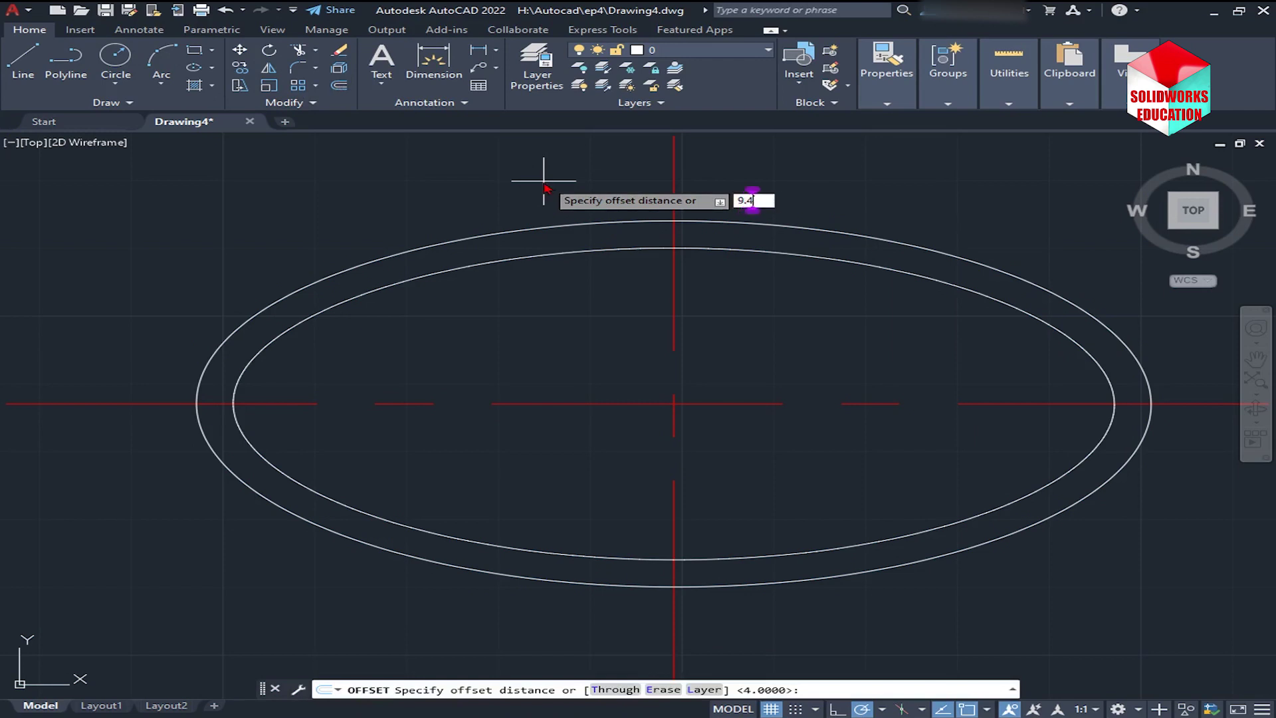
# - Offset the vertical centre line 9.4 and 29.3 to the right
pyautogui.press('Return')
pyautogui.click(674, 321)
pyautogui.click(811, 322)
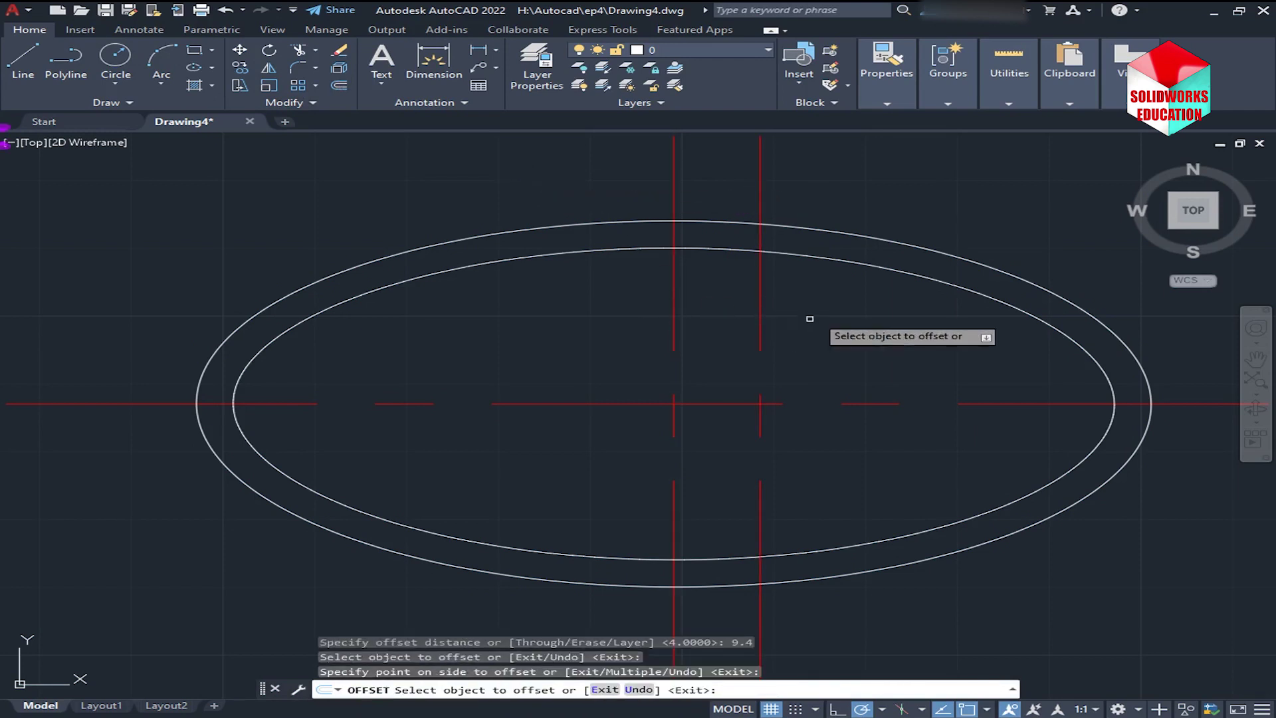
pyautogui.press('Return')
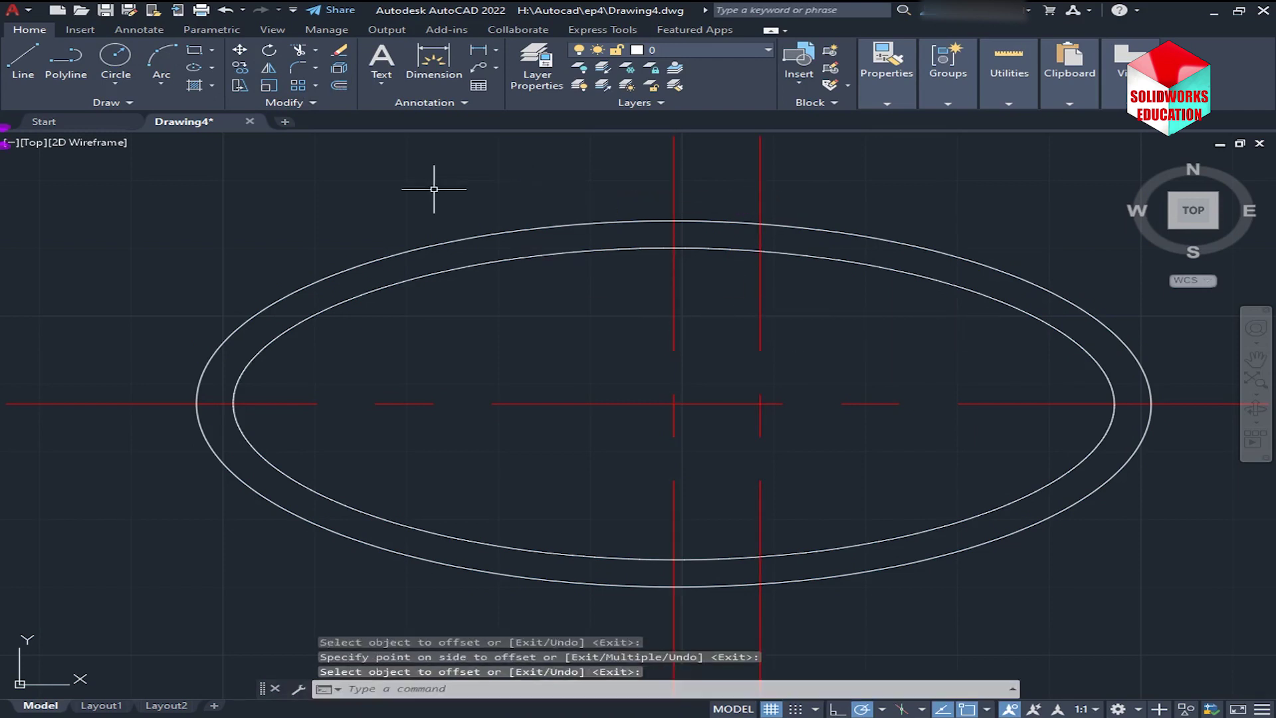
pyautogui.press('Return')
pyautogui.write('29.')
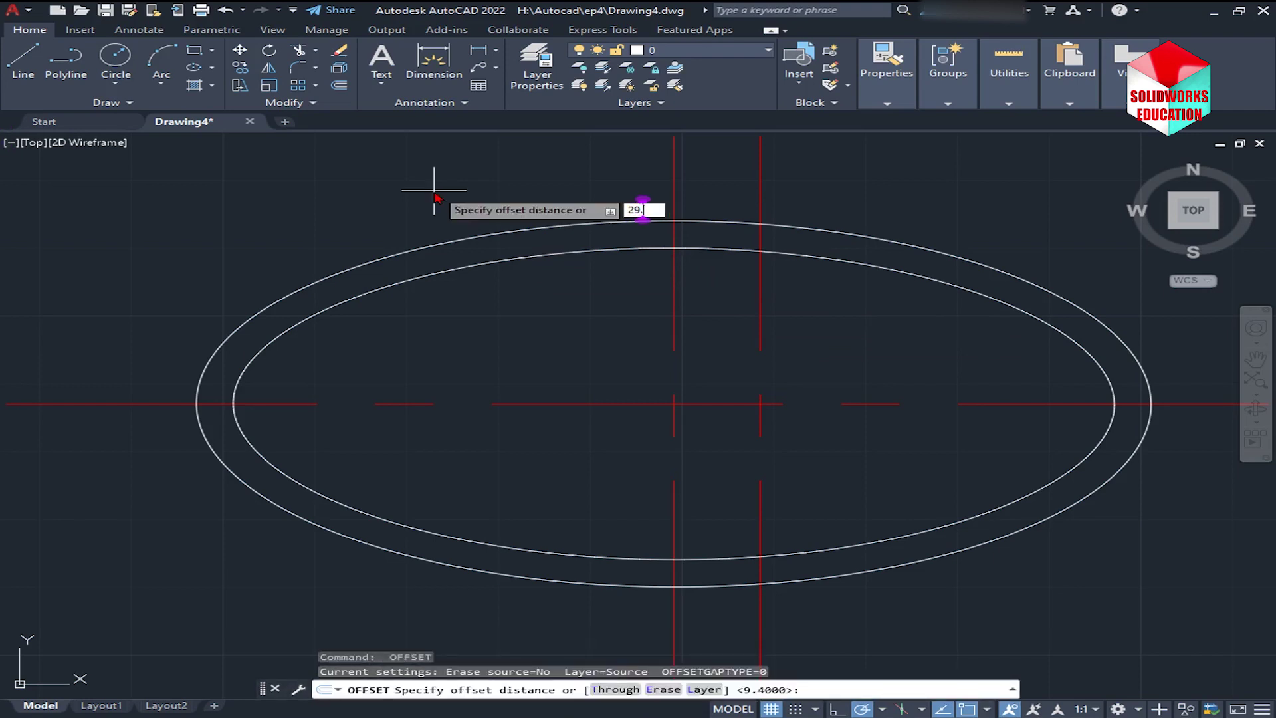
pyautogui.write('3')
pyautogui.press('Return')
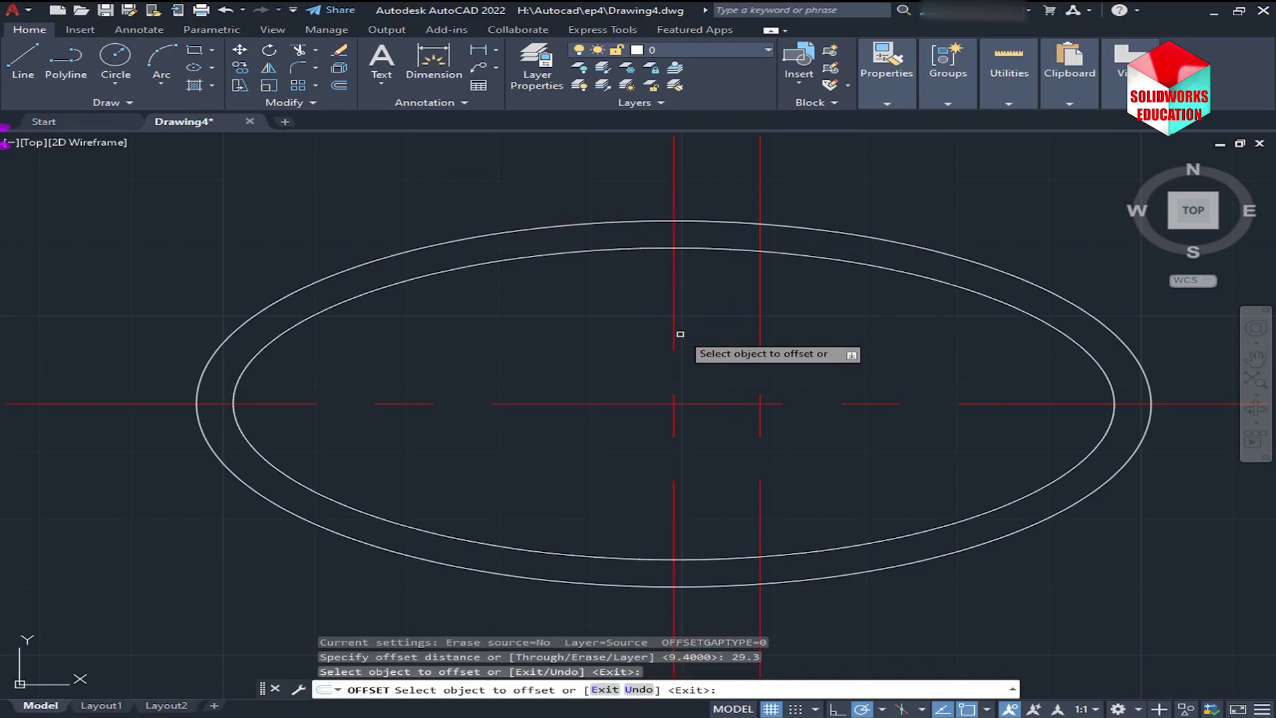
pyautogui.click(674, 341)
pyautogui.click(881, 342)
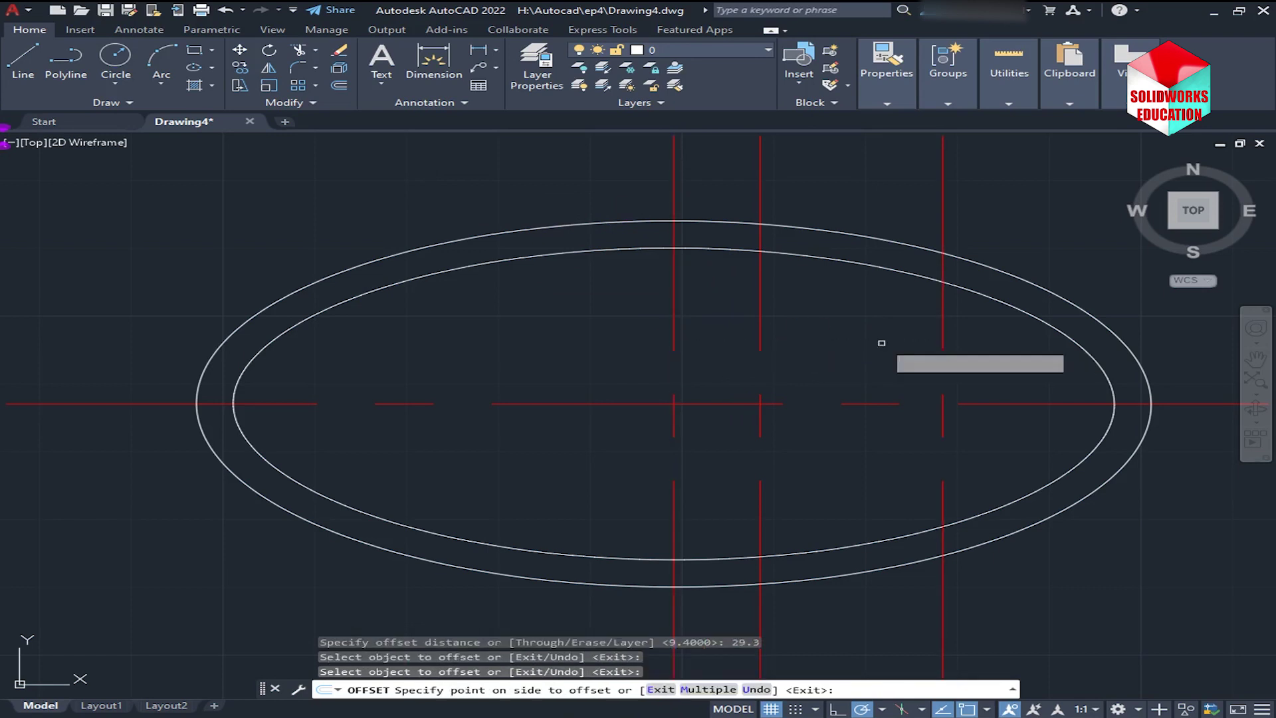
pyautogui.press('Return')
# - Add vertical centre-line copies 37.5 to the right and 17.5 to the left
pyautogui.press('Return')
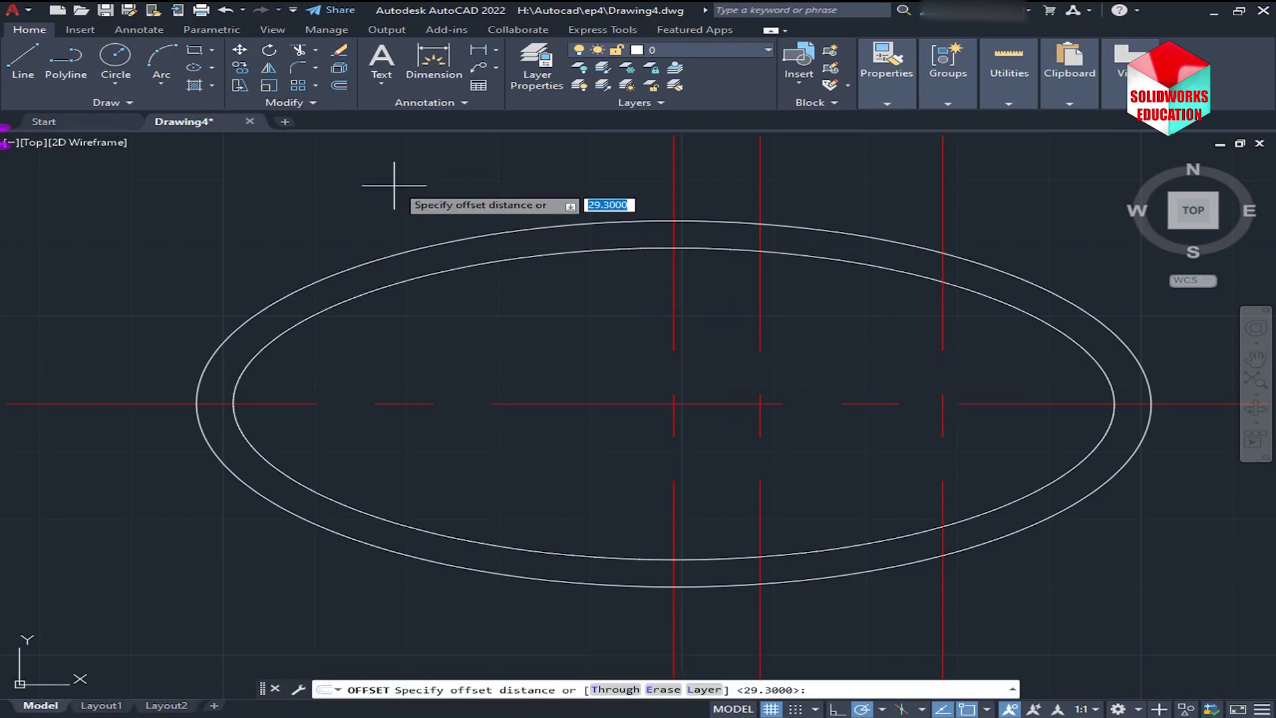
pyautogui.write('37.5')
pyautogui.press('Return')
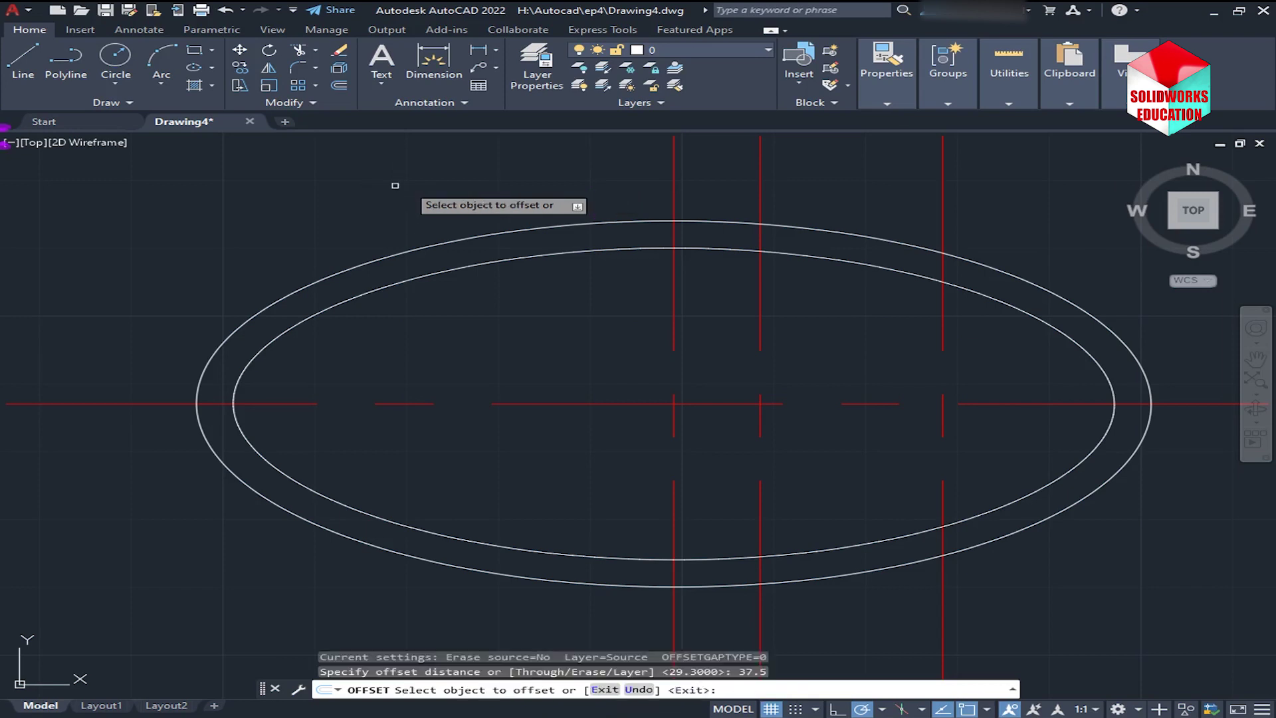
pyautogui.click(673, 300)
pyautogui.click(843, 323)
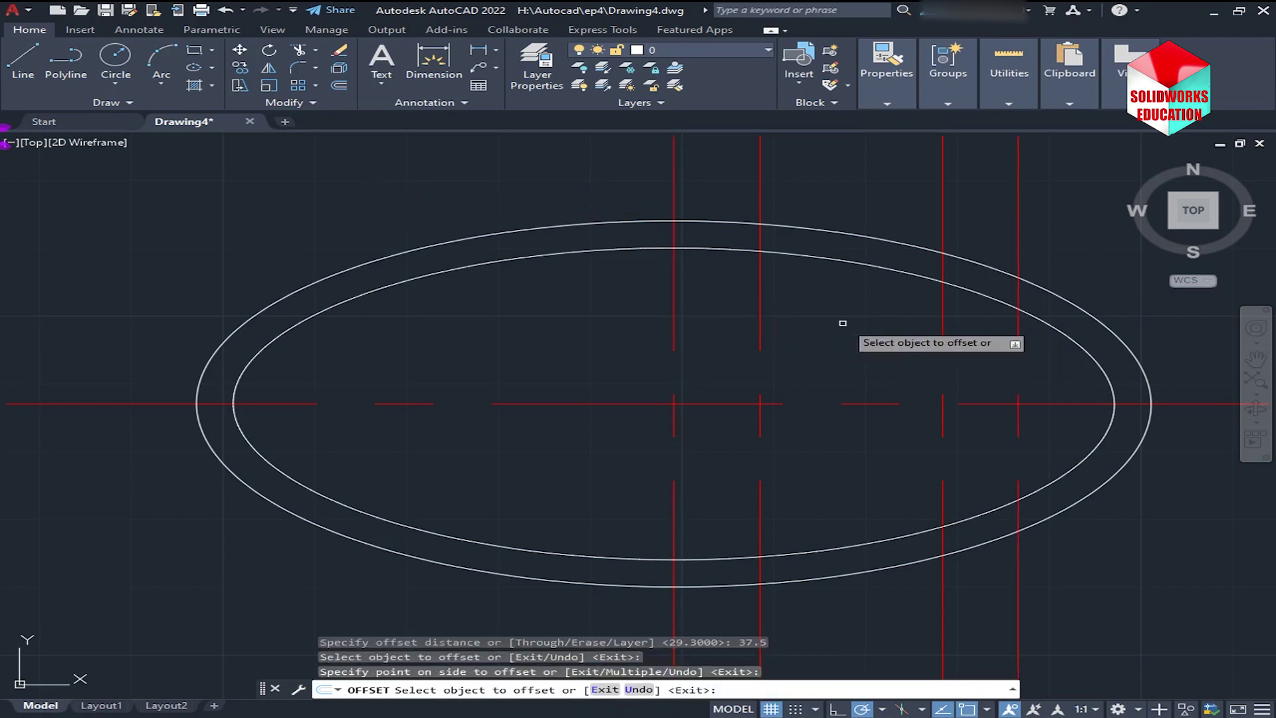
pyautogui.press('Return')
pyautogui.press('Return')
pyautogui.press('Return')
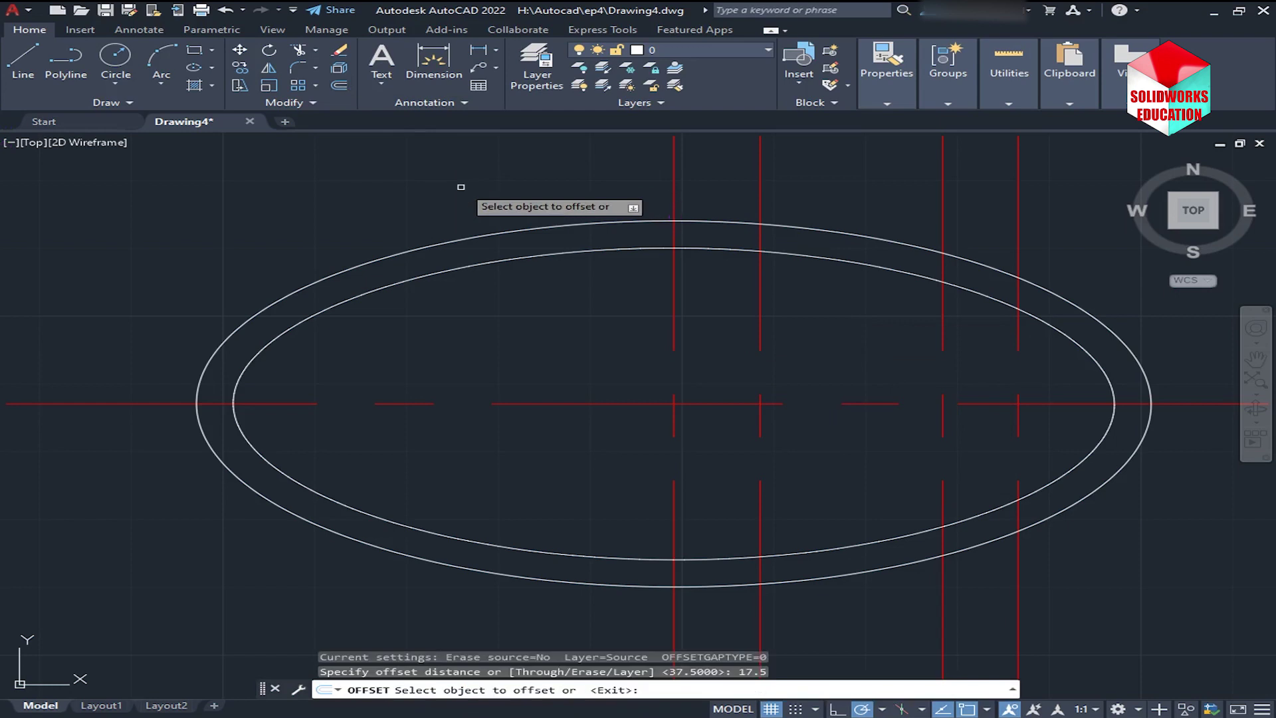
pyautogui.click(673, 306)
pyautogui.click(546, 320)
pyautogui.press('Return')
pyautogui.press('Return')
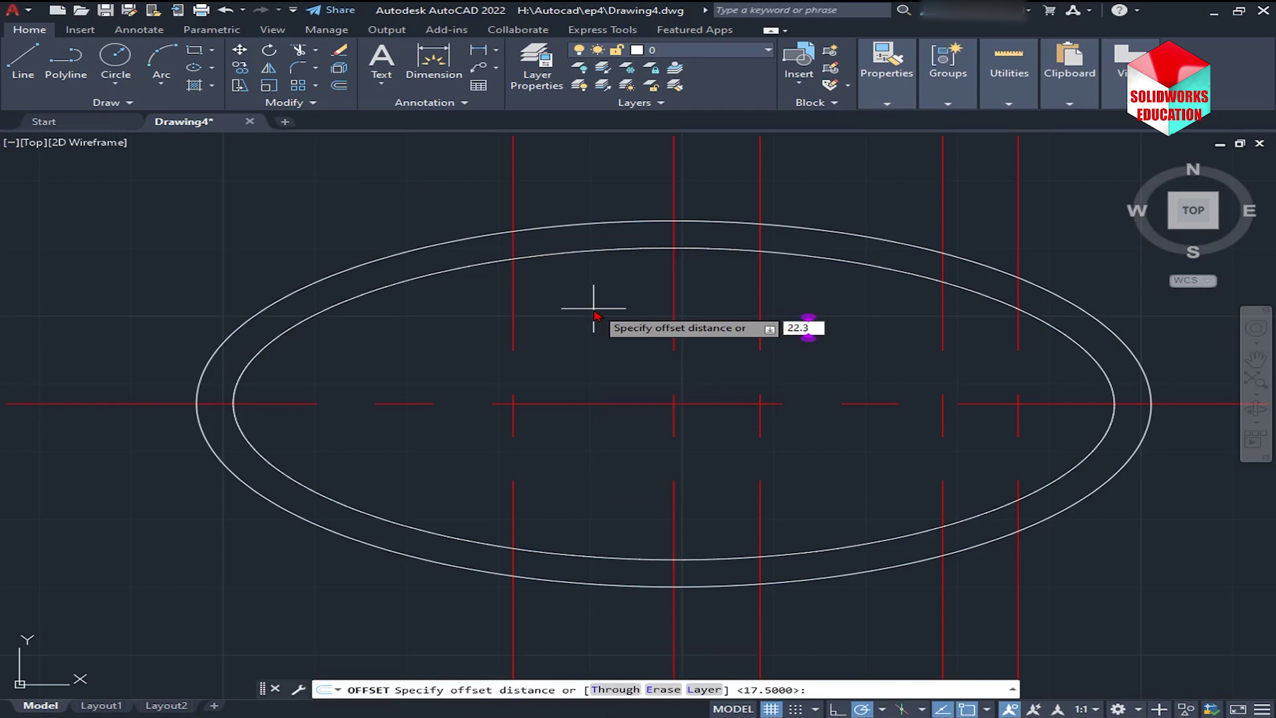
# - Offset the vertical centre line 22.3 and 37 to the left
pyautogui.press('Return')
pyautogui.click(673, 395)
pyautogui.click(584, 389)
pyautogui.press('Return')
pyautogui.press('Return')
pyautogui.write('7')
pyautogui.press('Return')
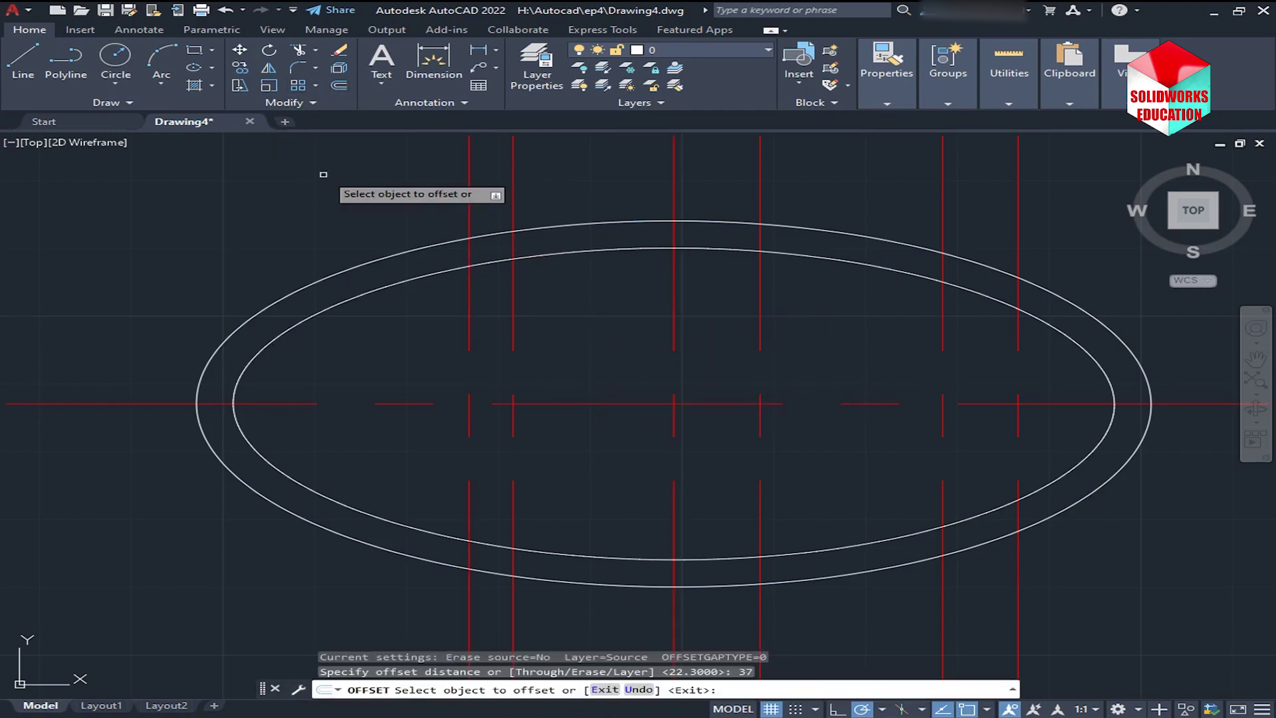
pyautogui.click(673, 332)
pyautogui.click(501, 322)
pyautogui.rightClick(601, 321)
pyautogui.click(616, 329)
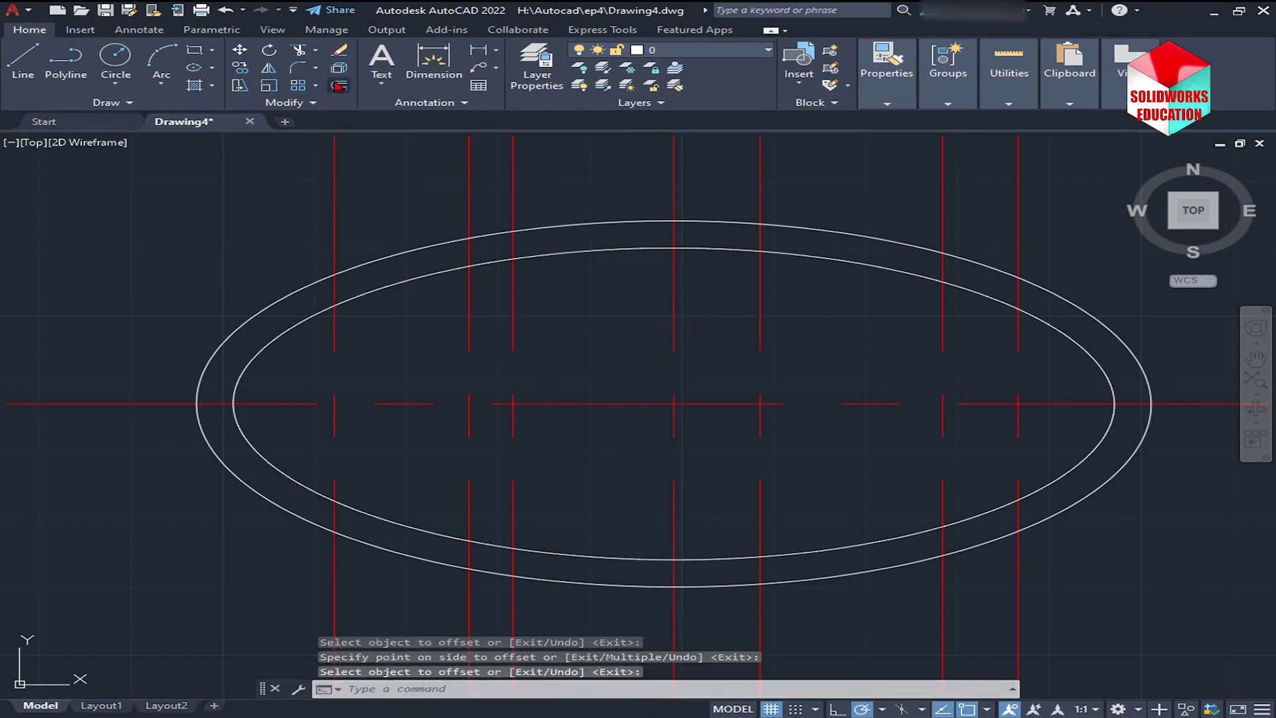
# - Add another vertical centre-line copy 6.4 left of centre
pyautogui.press('Return')
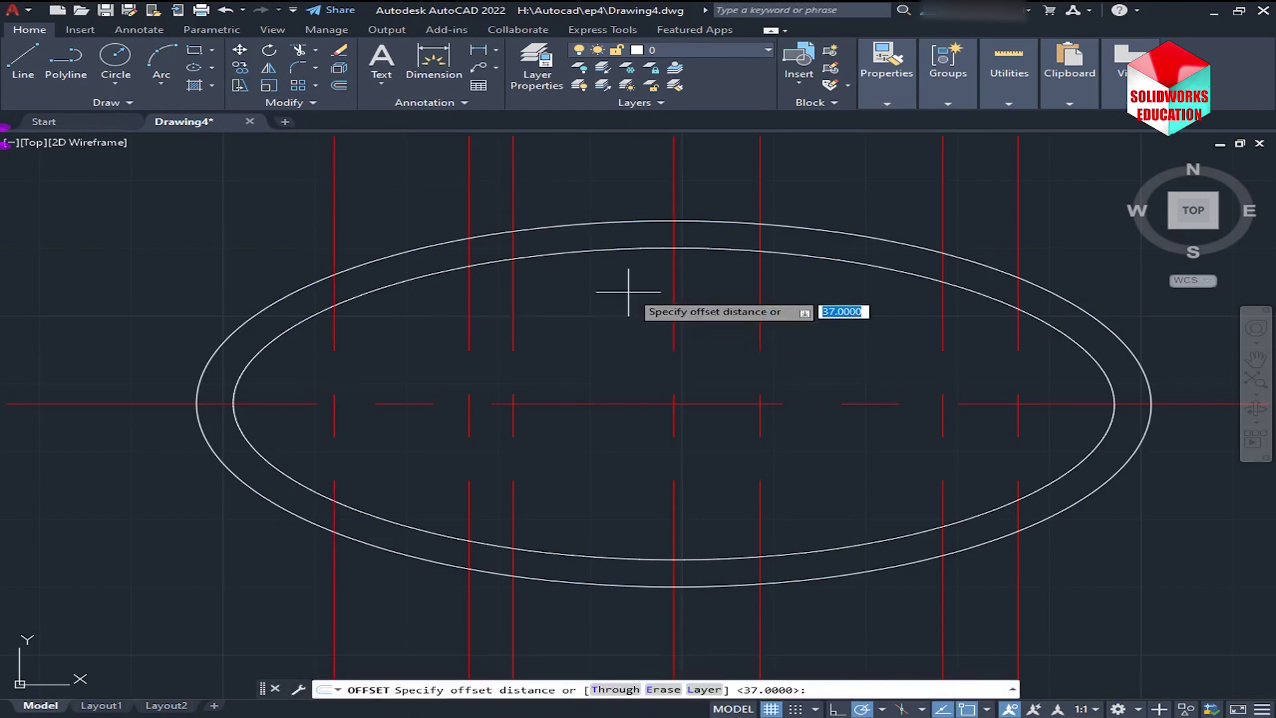
pyautogui.press('Return')
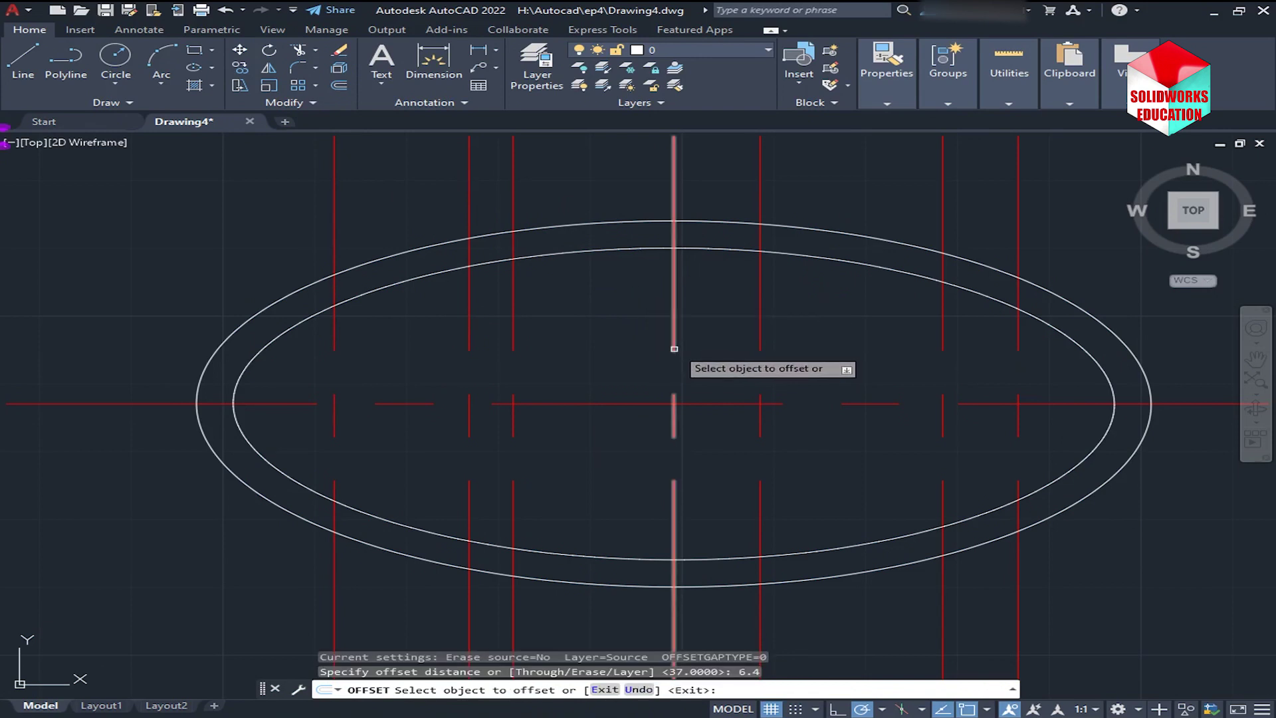
pyautogui.click(673, 362)
pyautogui.click(638, 350)
pyautogui.rightClick(660, 341)
pyautogui.click(684, 338)
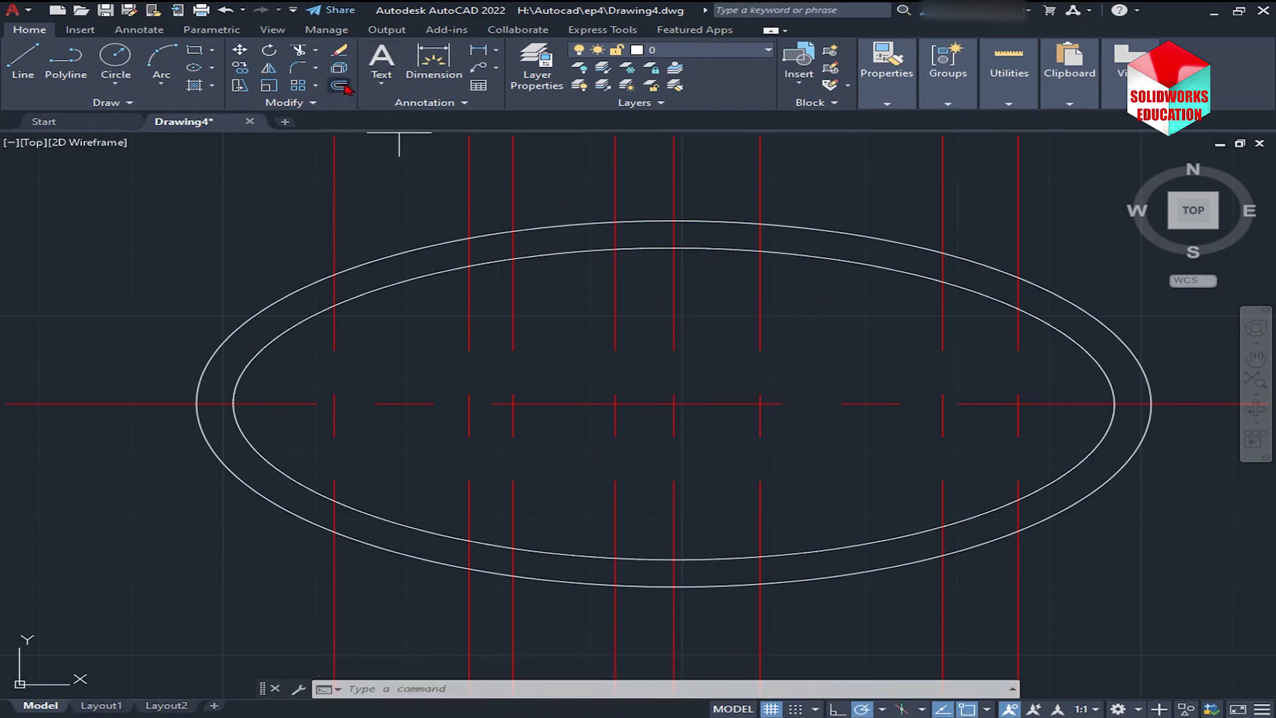
# - Offset the horizontal centre line 7.9 above and 7.6 below
pyautogui.press('Return')
pyautogui.press('Return')
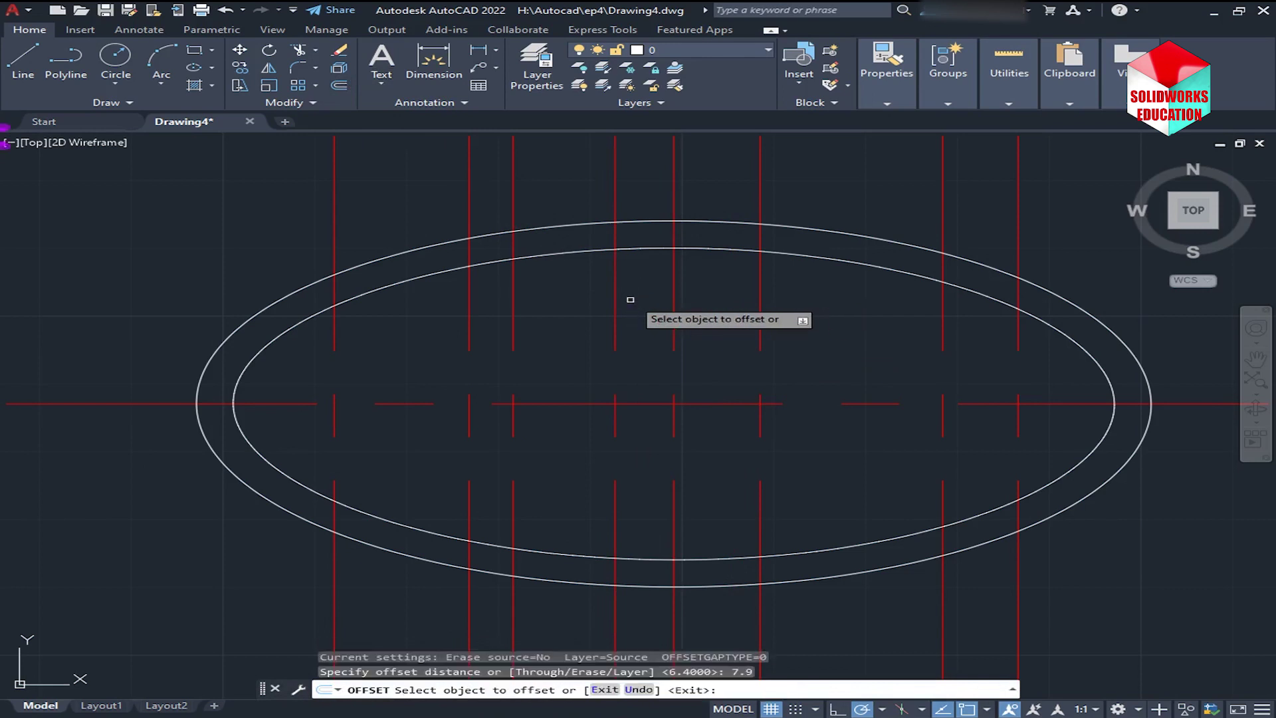
pyautogui.click(794, 402)
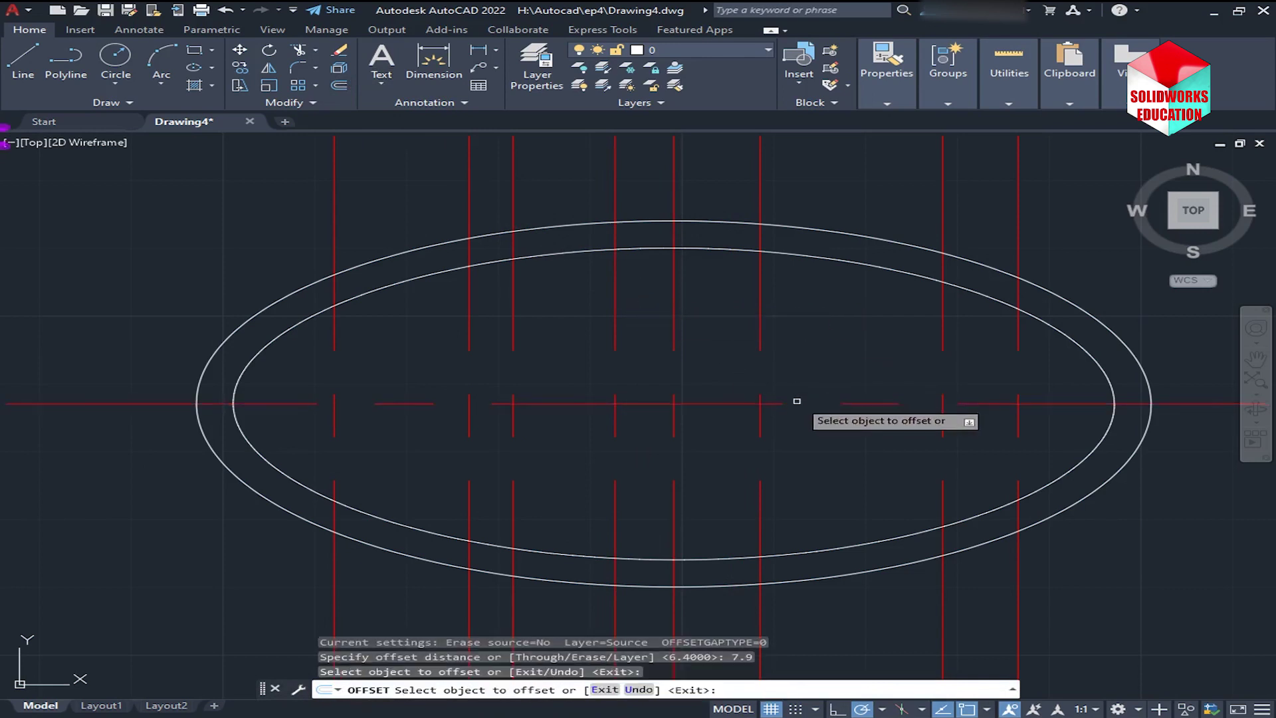
pyautogui.click(791, 332)
pyautogui.press('Return')
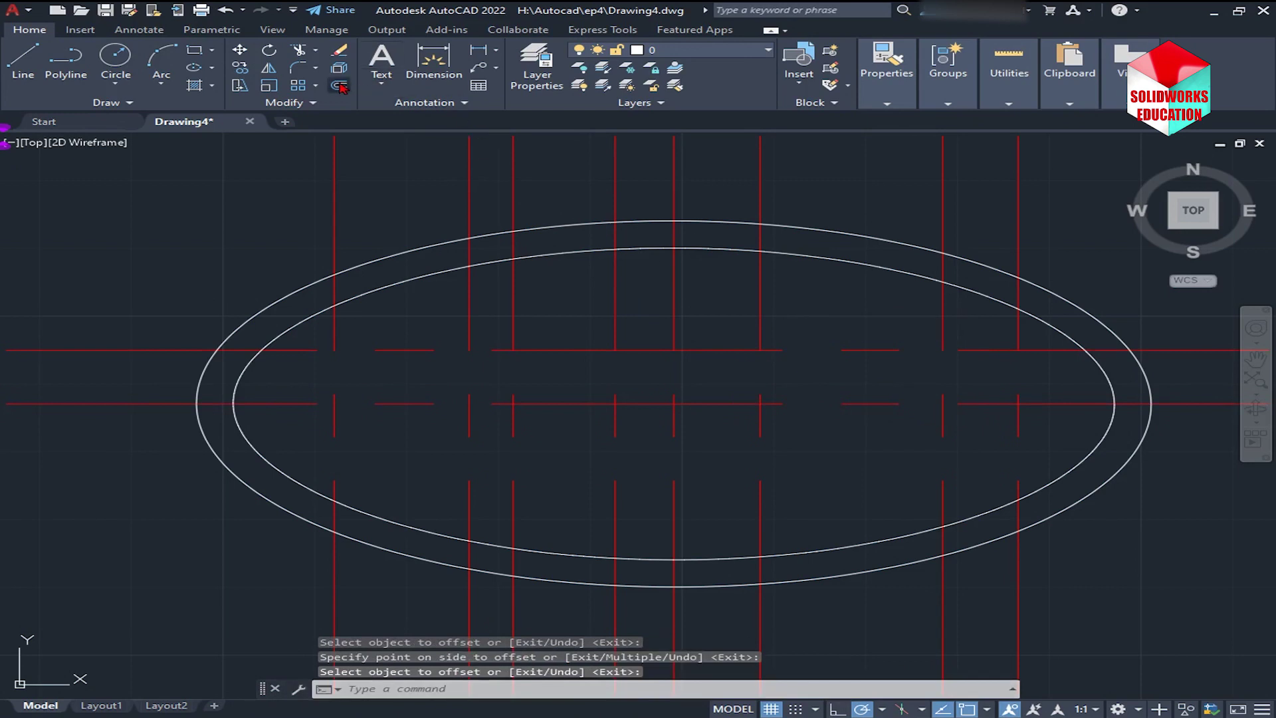
pyautogui.press('Return')
pyautogui.press('Return')
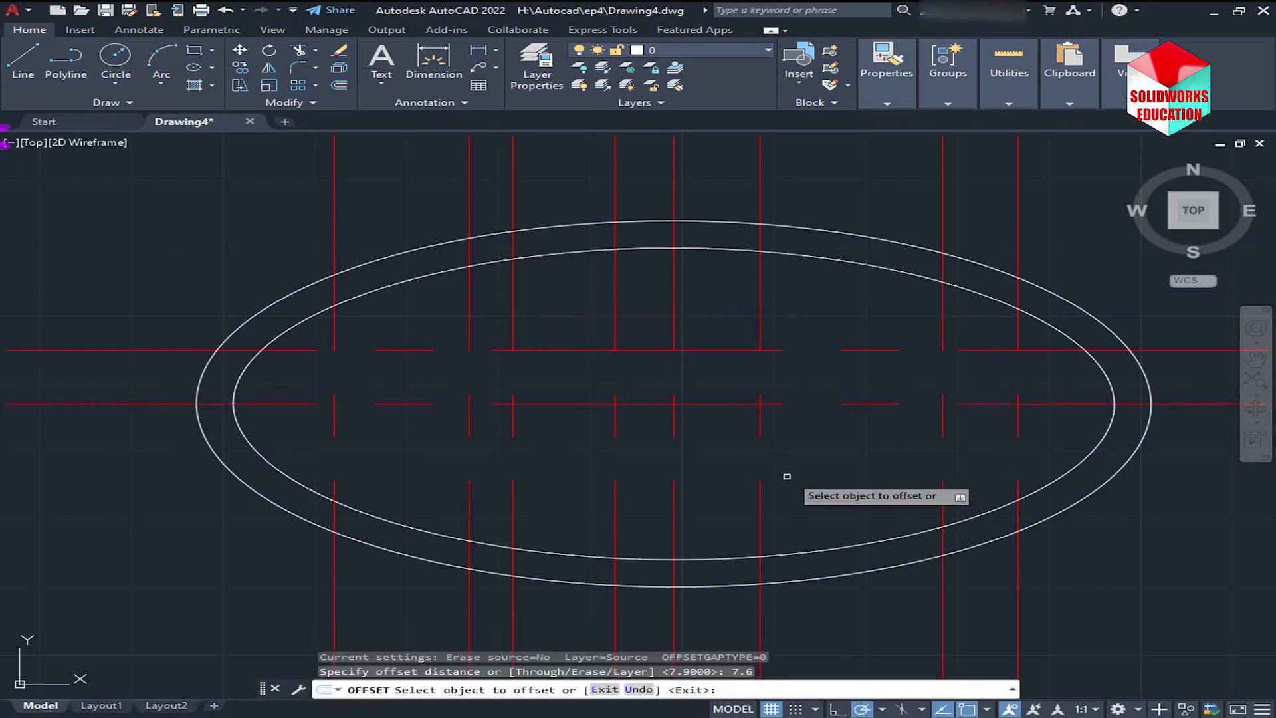
pyautogui.click(857, 402)
pyautogui.click(843, 471)
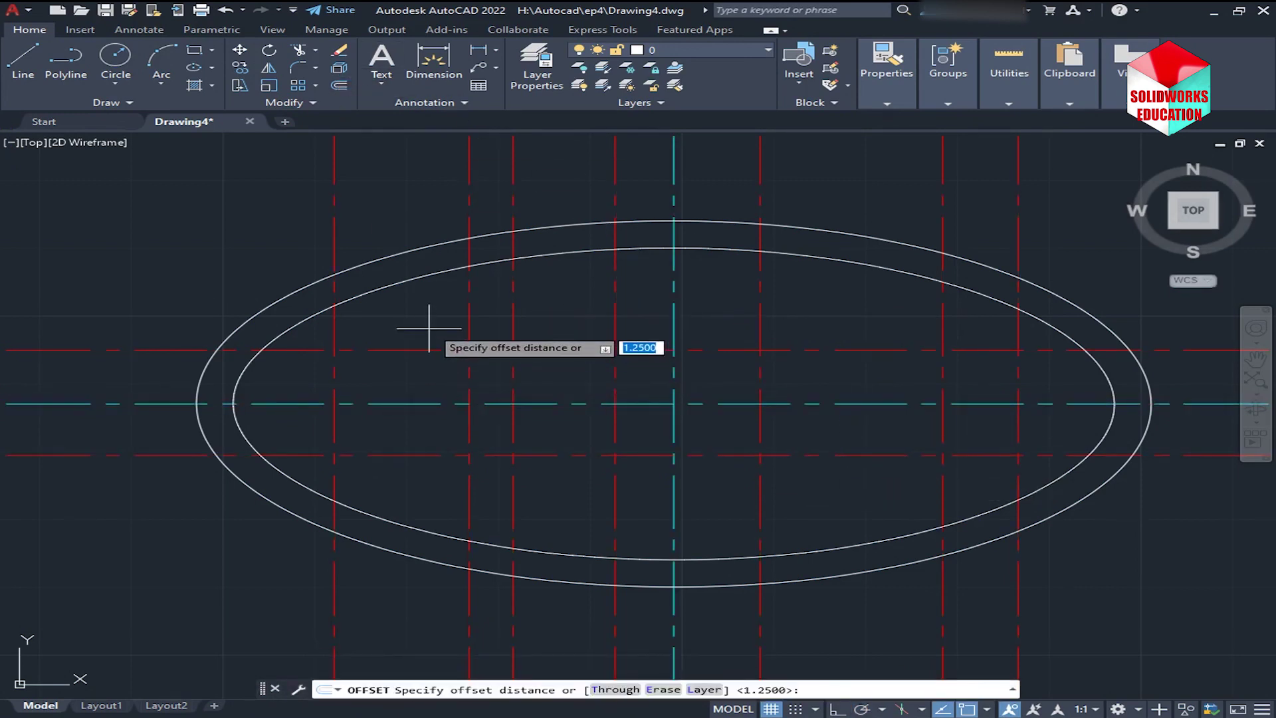
# - Offset the inner ellipse 1.25 inward to create a third ellipse
pyautogui.press('Return')
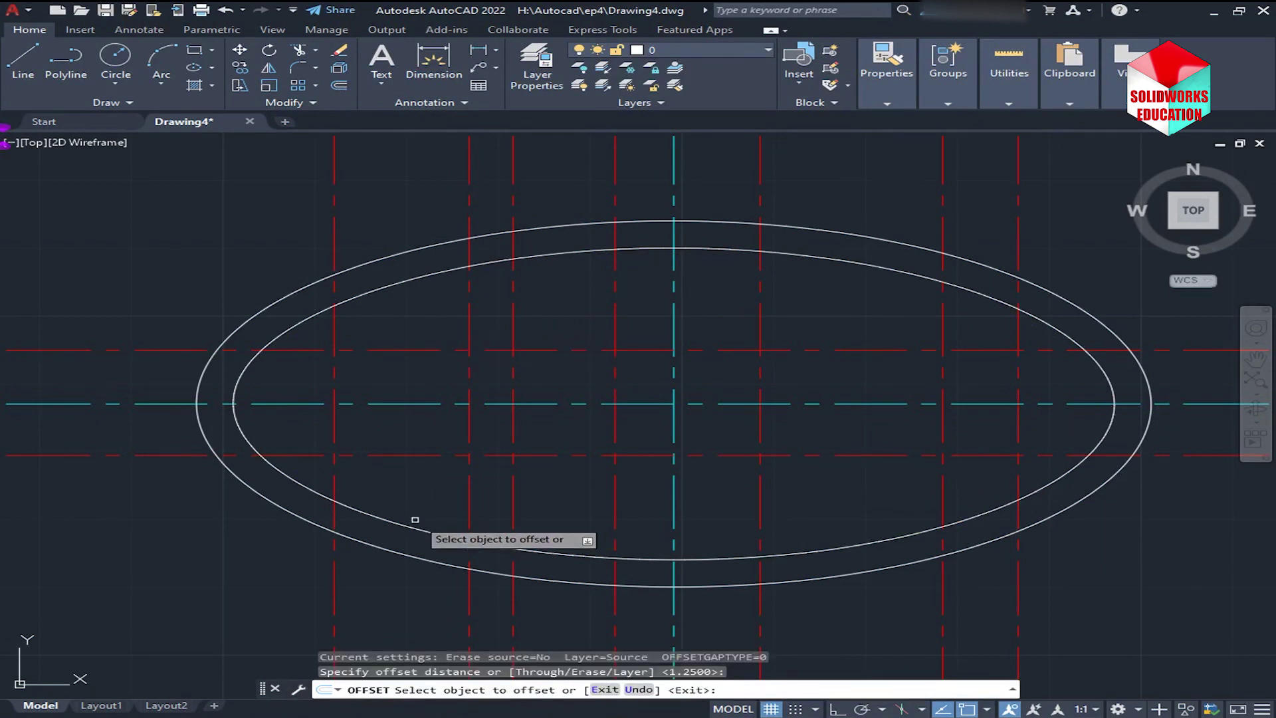
pyautogui.click(413, 528)
pyautogui.click(422, 501)
pyautogui.rightClick(419, 477)
pyautogui.click(442, 489)
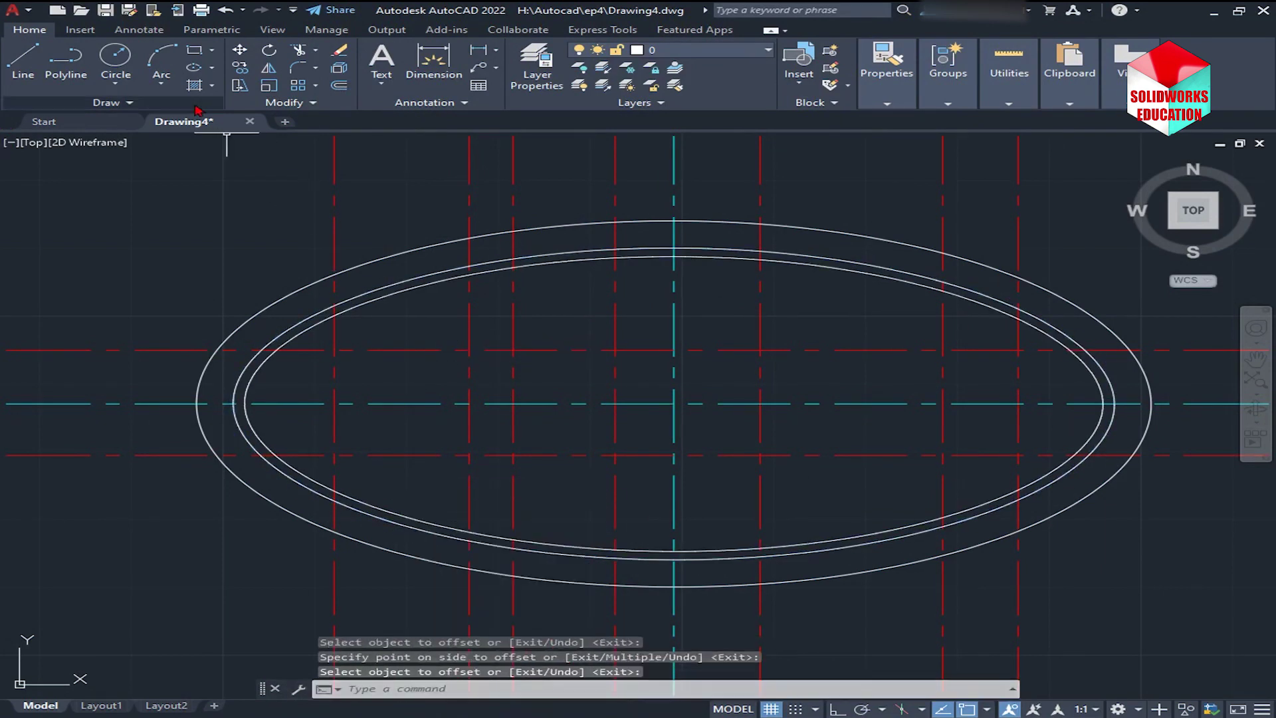
# - Draw a small circle centred where a left vertical grid line crosses the ellipse band
pyautogui.click(116, 57)
pyautogui.scroll(-8, 291, 505)
pyautogui.scroll(5, 291, 505)
pyautogui.scroll(3, 578, 385)
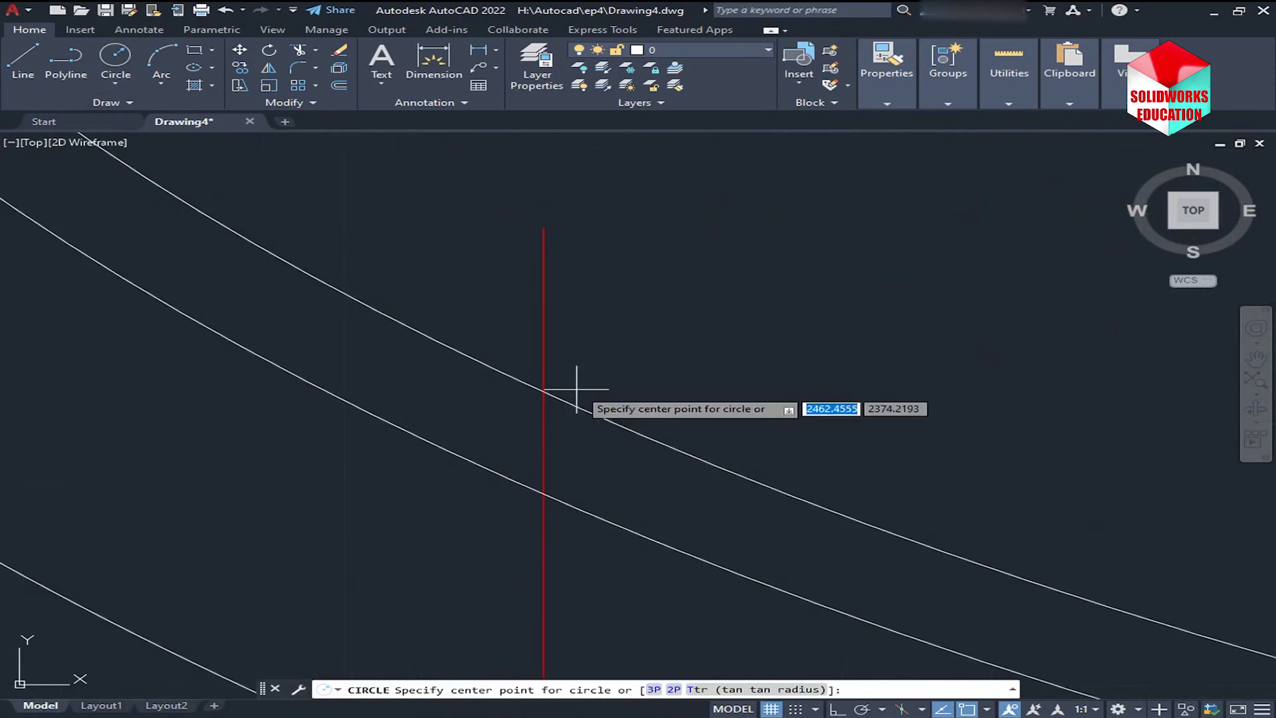
pyautogui.click(543, 392)
pyautogui.click(492, 466)
pyautogui.scroll(-8, 711, 337)
# - Draw a second small circle at another ellipse/grid-line crossing on the right
pyautogui.click(116, 53)
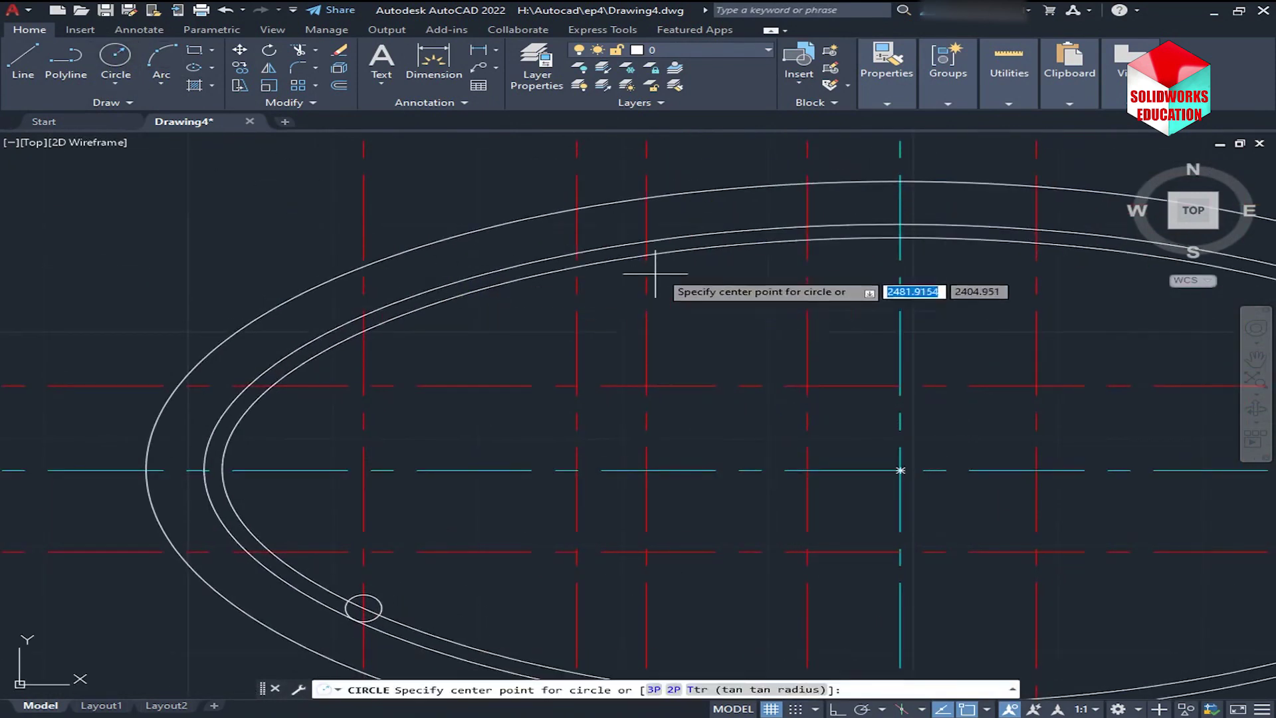
pyautogui.scroll(3, 661, 265)
pyautogui.scroll(2, 721, 340)
pyautogui.click(722, 340)
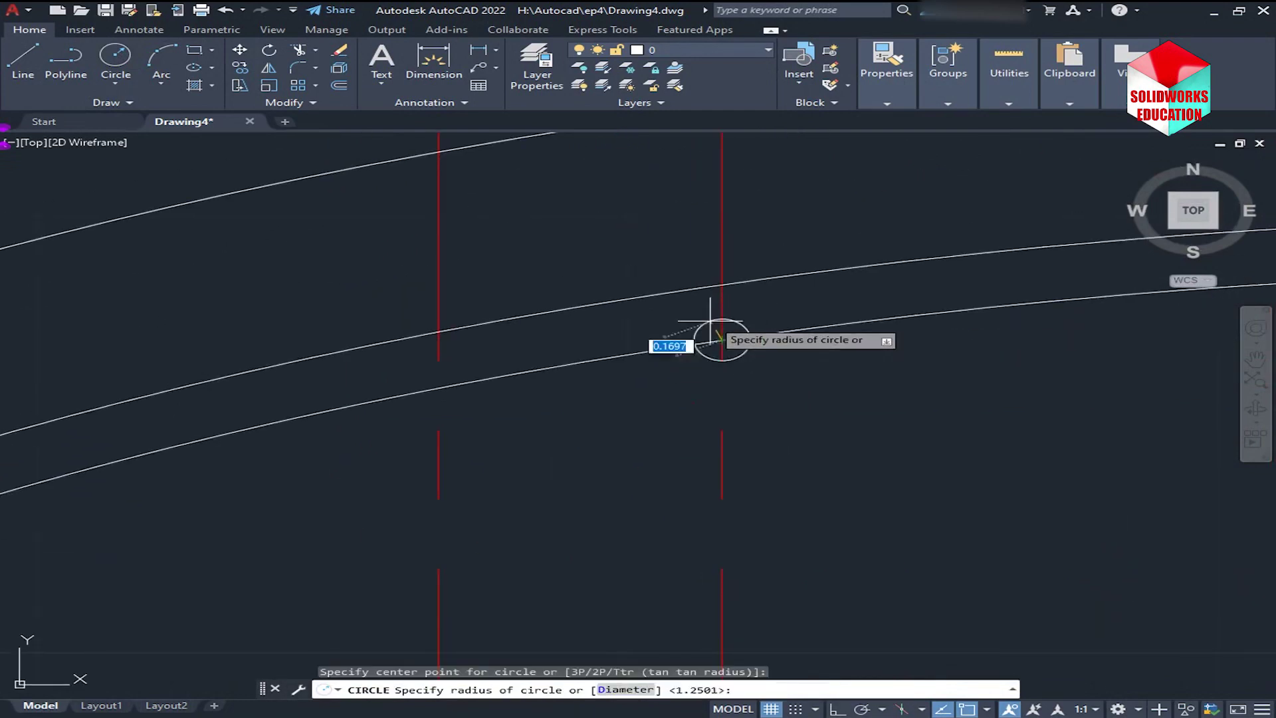
pyautogui.click(764, 302)
pyautogui.scroll(-8, 812, 350)
pyautogui.moveTo(786, 393); pyautogui.dragTo(678, 327, button='middle')
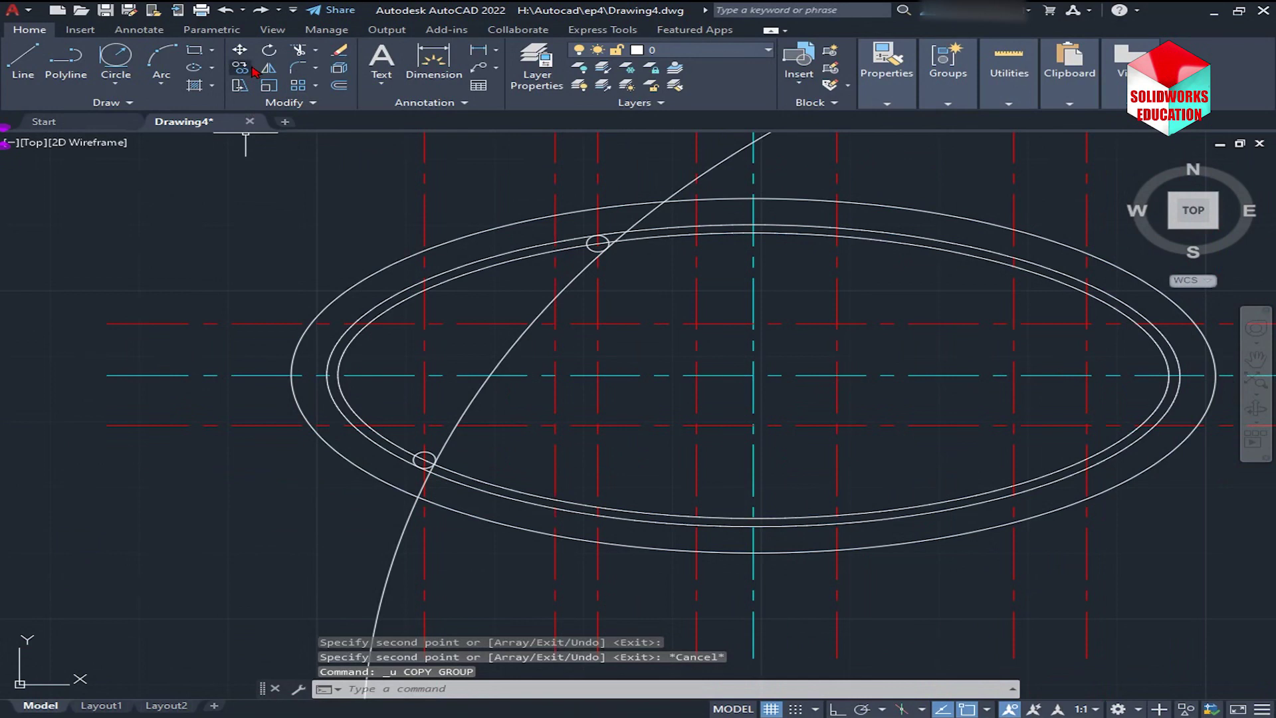
# - Offset the vertical centre line 18 to the right
pyautogui.click(339, 85)
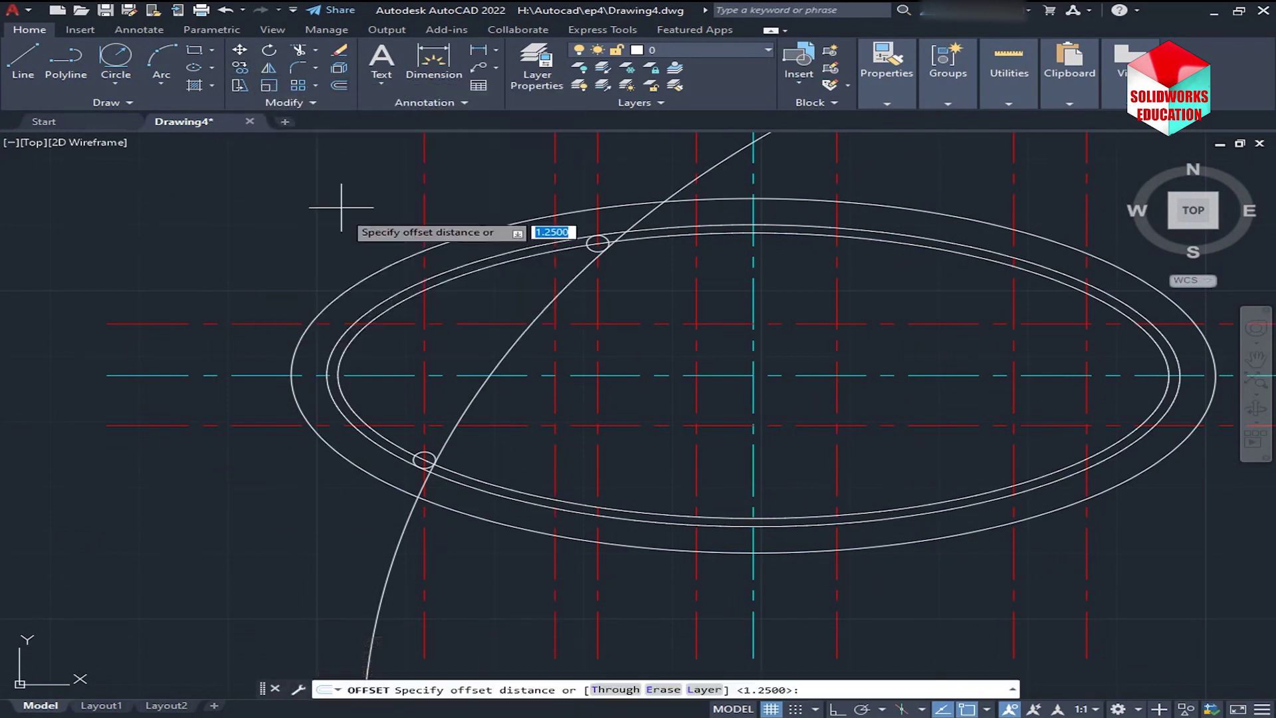
pyautogui.write('18')
pyautogui.press('Return')
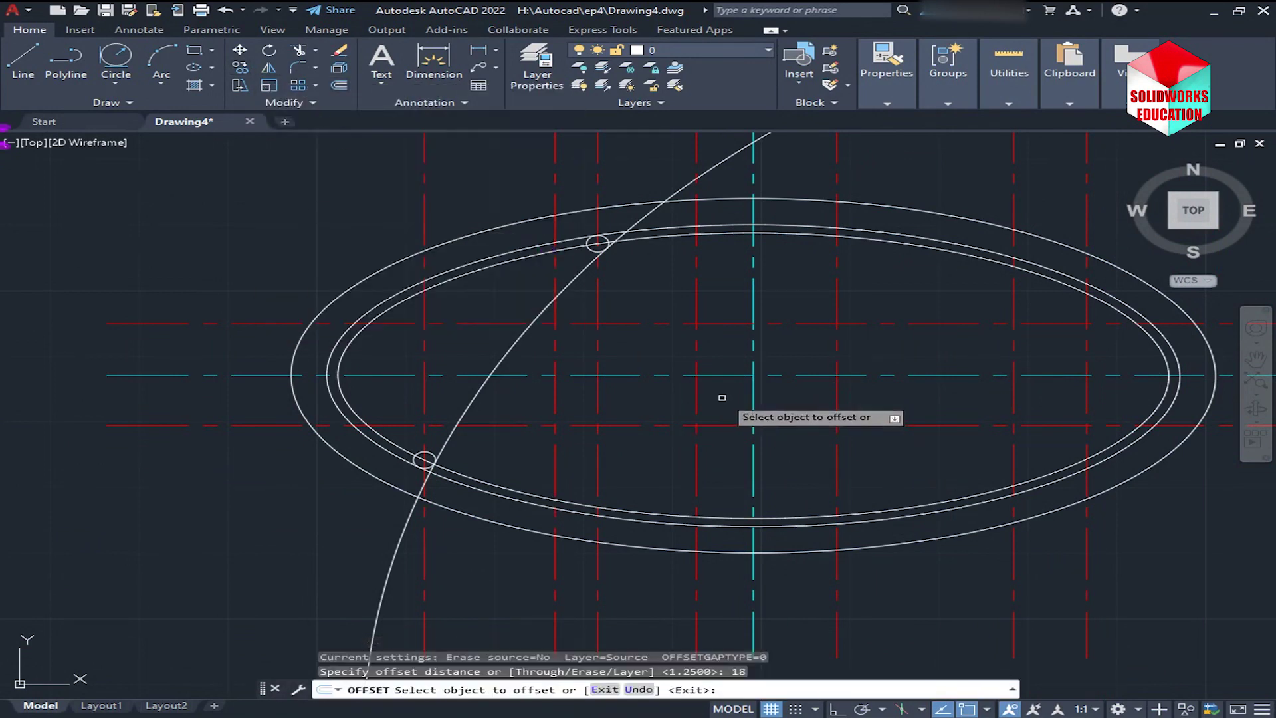
pyautogui.click(752, 397)
pyautogui.click(906, 427)
pyautogui.scroll(-2, 768, 376)
pyautogui.press('Escape')
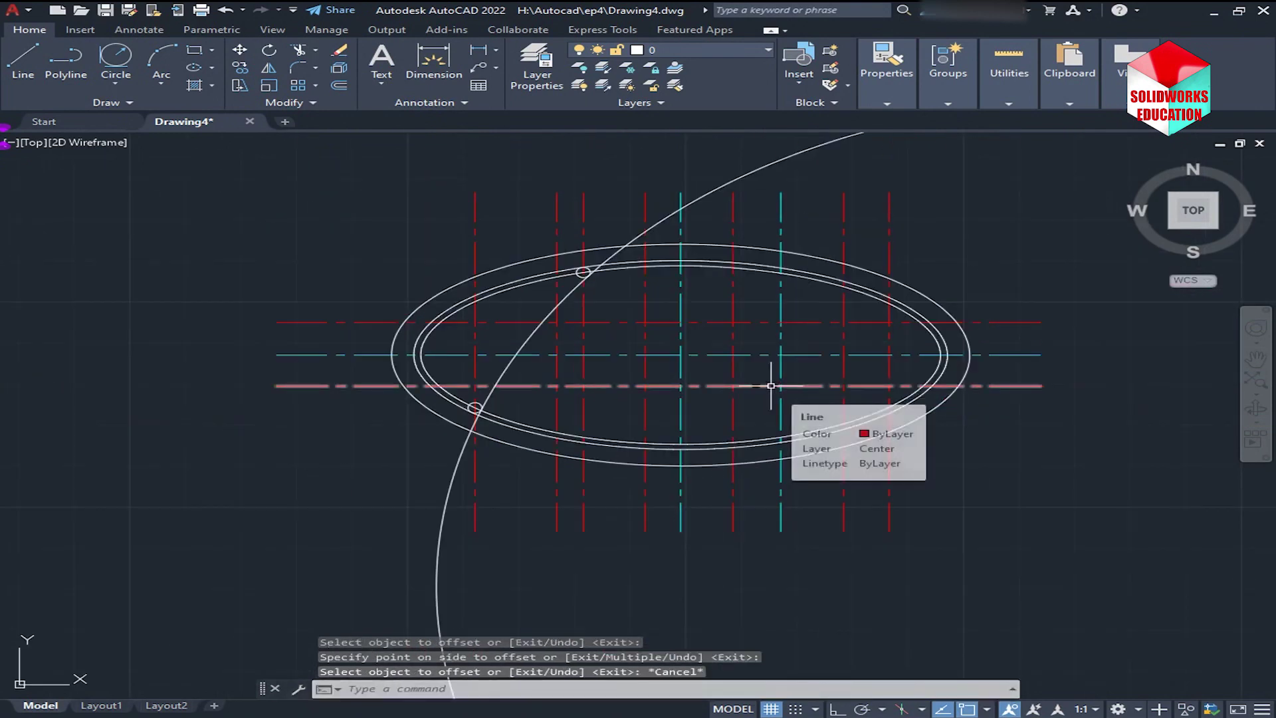
# - Copy the small circle onto two more ellipse/grid-line crossings
pyautogui.click(239, 67)
pyautogui.click(578, 269)
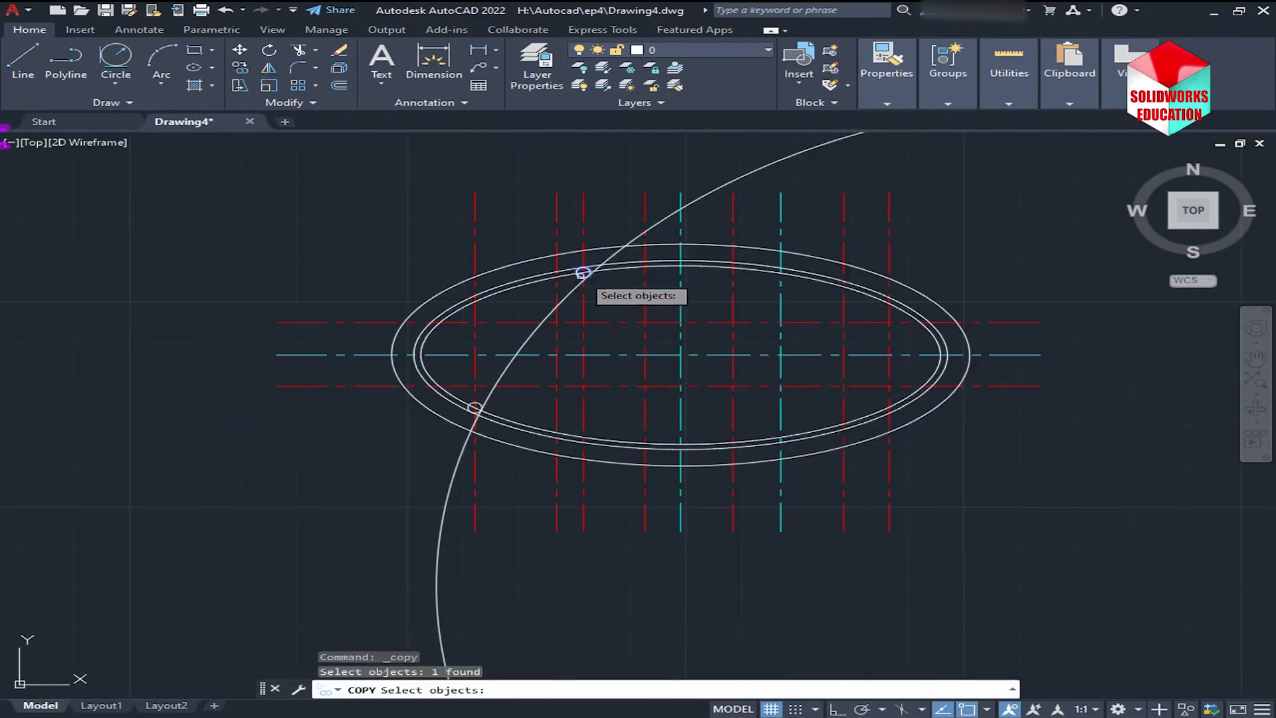
pyautogui.press('Return')
pyautogui.scroll(4, 874, 318)
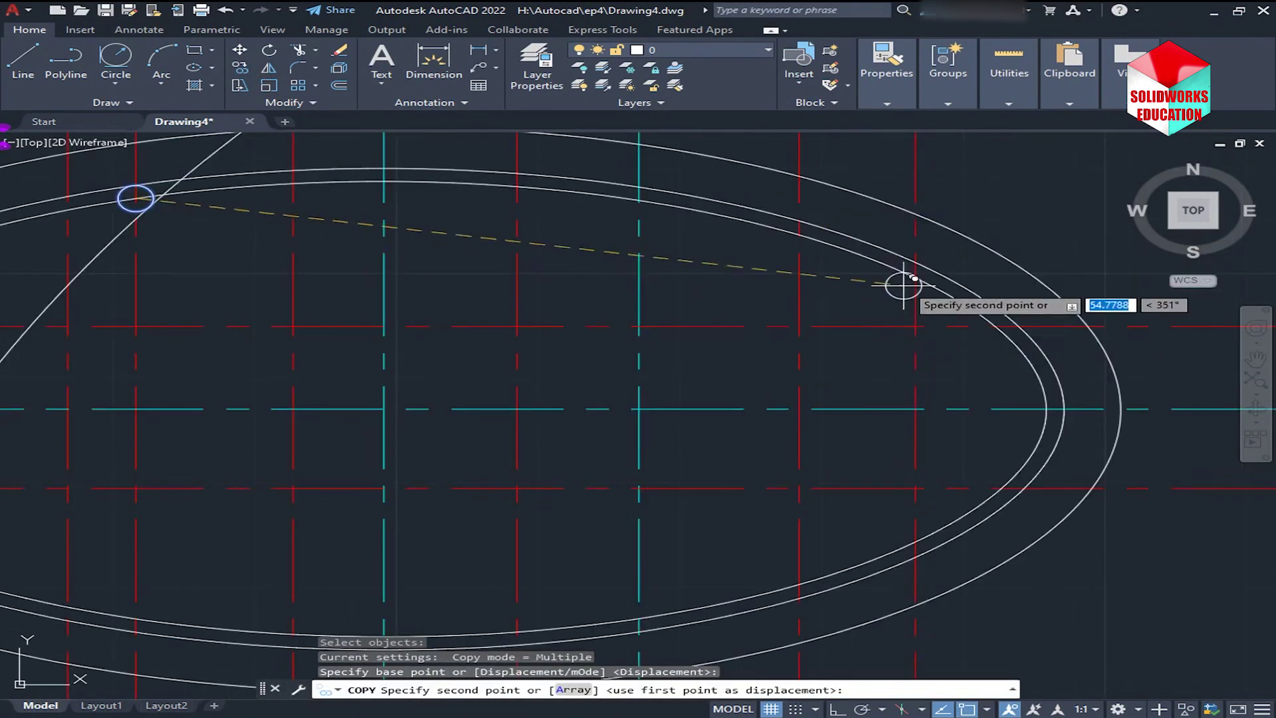
pyautogui.click(916, 277)
pyautogui.moveTo(759, 476)
pyautogui.mouseDown(button='middle')
pyautogui.moveTo(857, 364)
pyautogui.moveTo(784, 464)
pyautogui.mouseUp(button='middle')
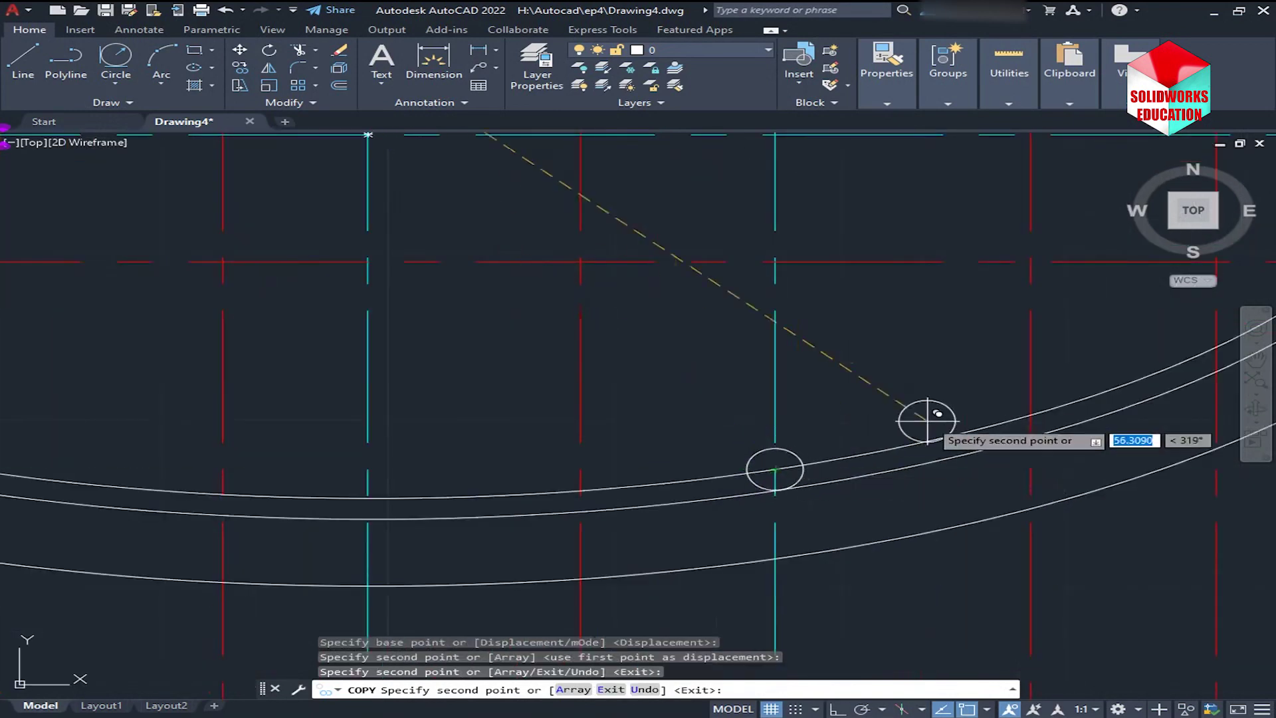
pyautogui.scroll(-5, 924, 399)
pyautogui.rightClick(920, 398)
pyautogui.click(952, 416)
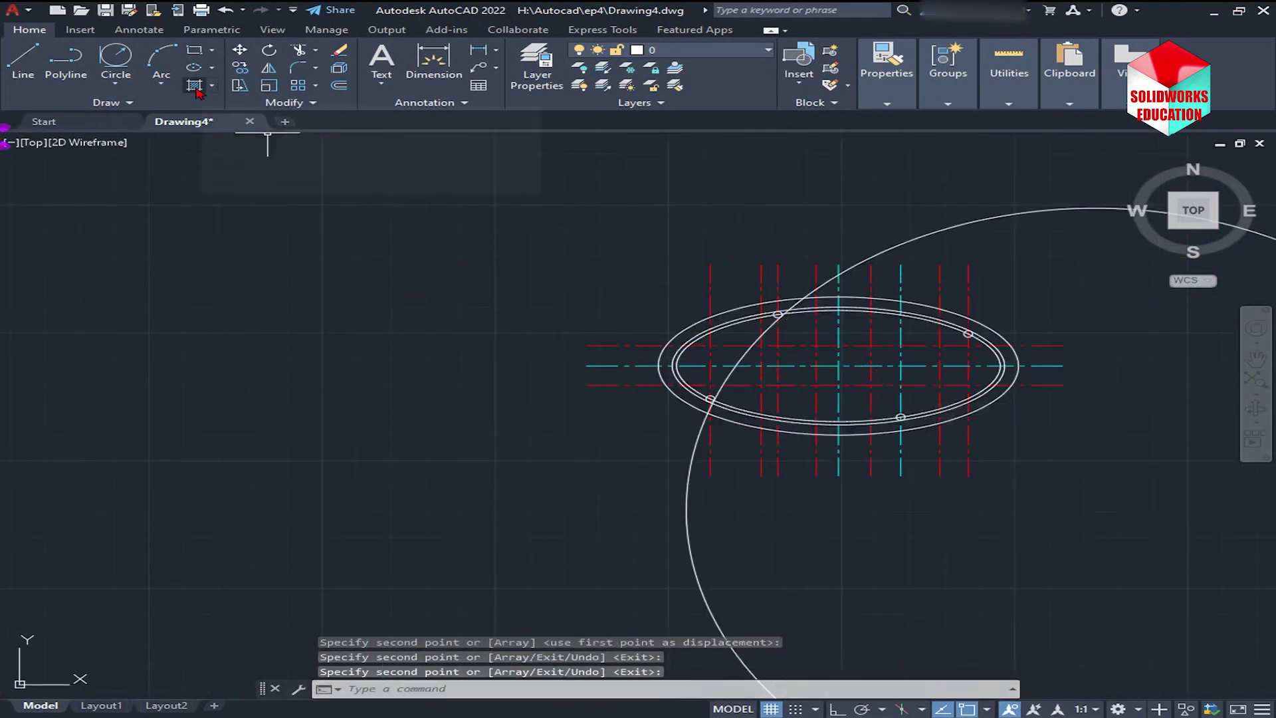
# - Draw a radius-152 circle tangent to the upper and lower right-hand small circles (Ttr)
pyautogui.click(116, 61)
pyautogui.scroll(2, 1030, 372)
pyautogui.scroll(3, 1029, 312)
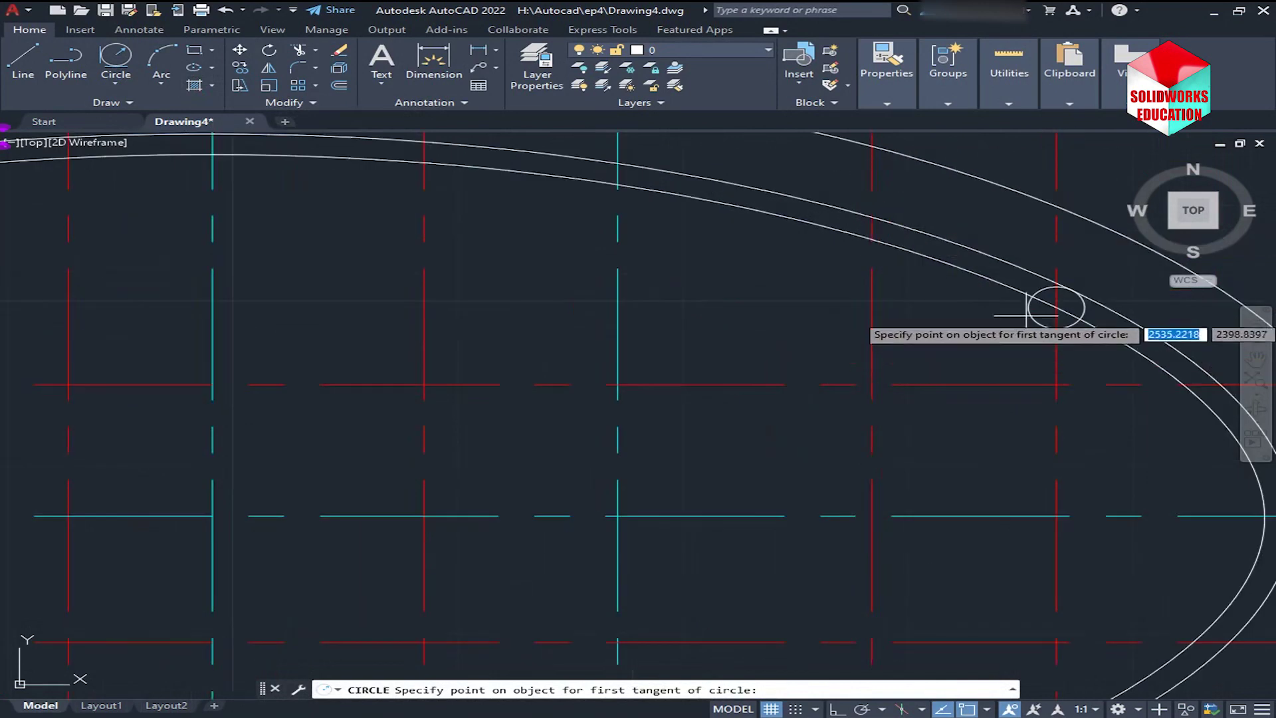
pyautogui.click(1028, 308)
pyautogui.scroll(-4, 937, 356)
pyautogui.scroll(5, 748, 499)
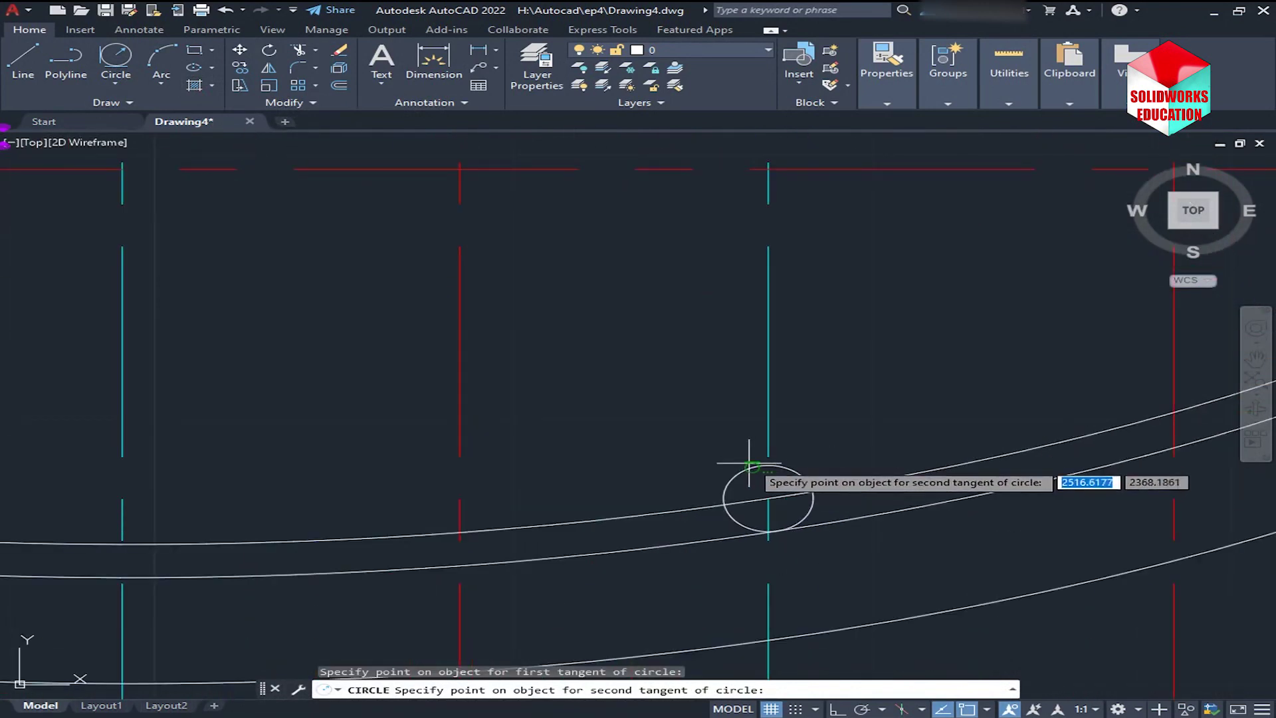
pyautogui.click(764, 485)
pyautogui.scroll(-2, 863, 405)
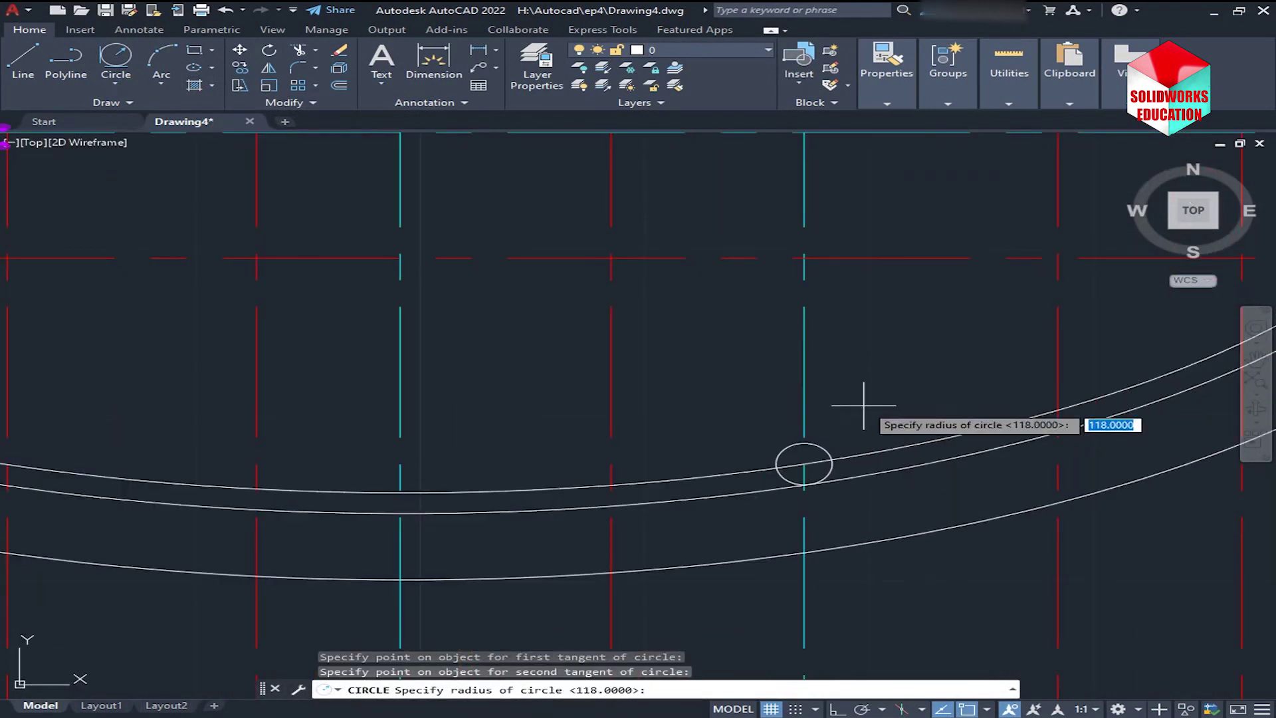
pyautogui.write('2')
pyautogui.press('Return')
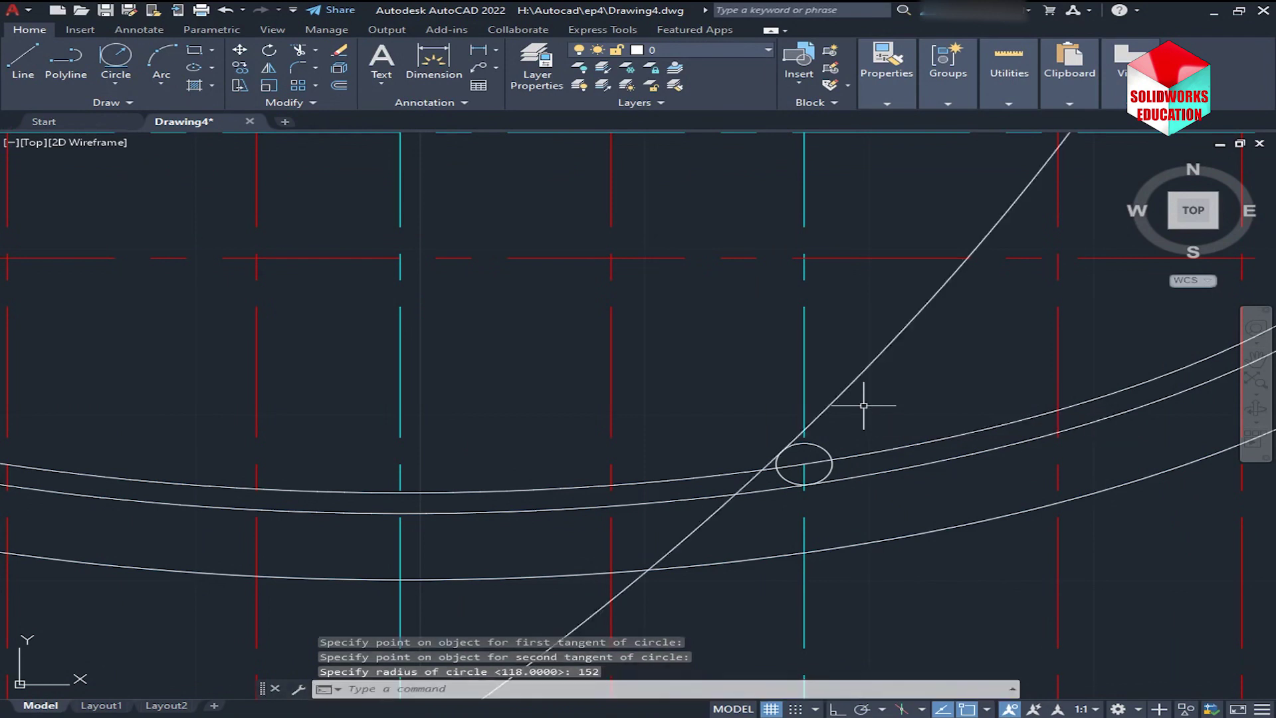
pyautogui.scroll(-3, 856, 410)
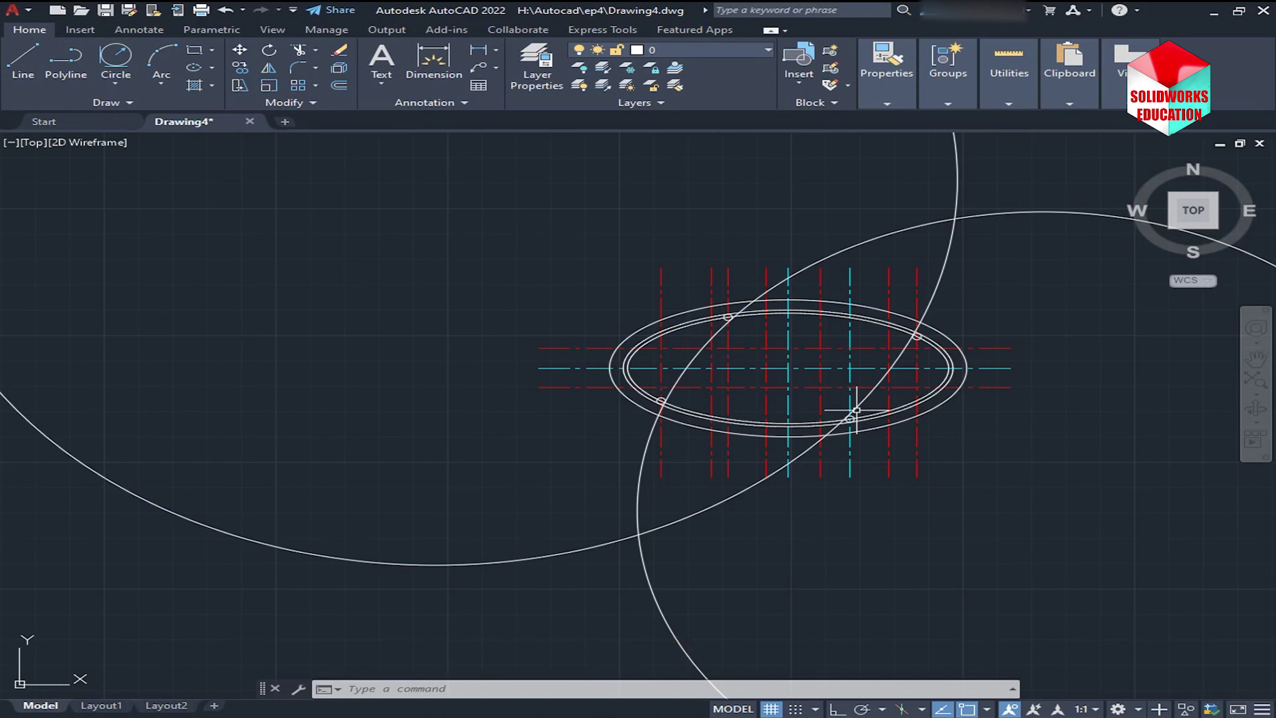
pyautogui.scroll(4, 857, 410)
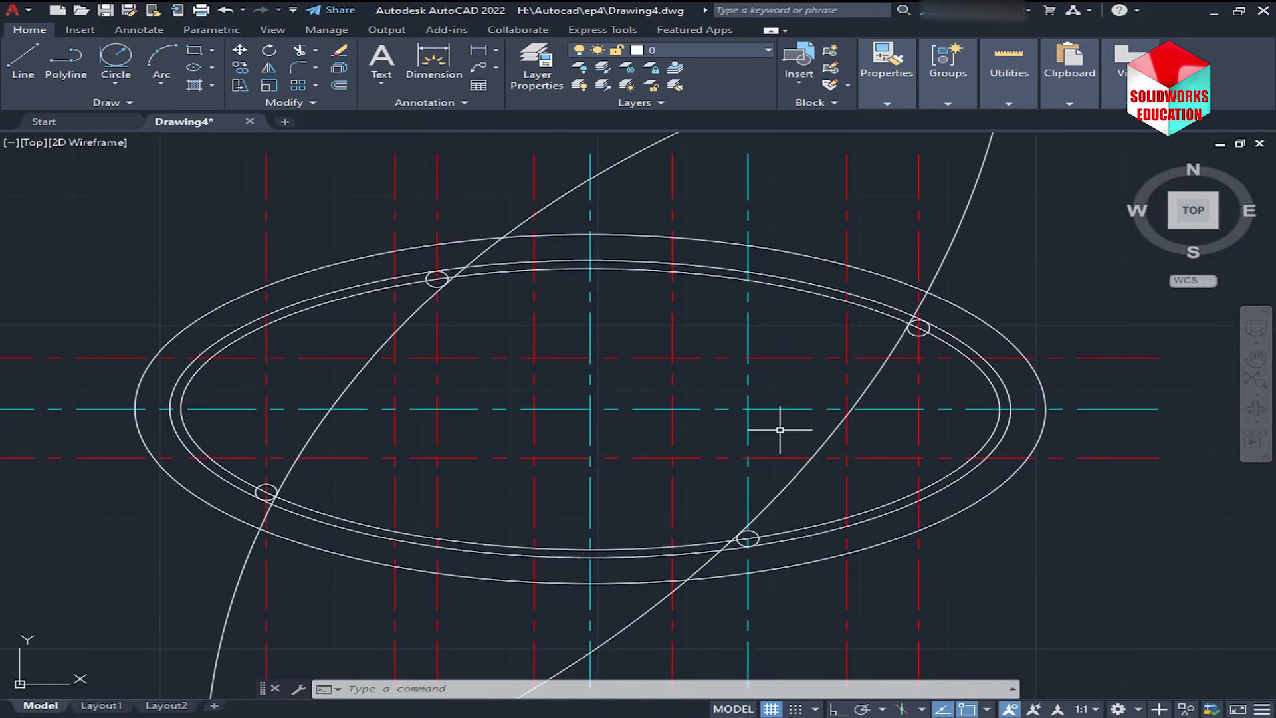
# - Draw a radius 4.5 circle centred on a red grid-line intersection left of centre
pyautogui.write('c')
pyautogui.press('Return')
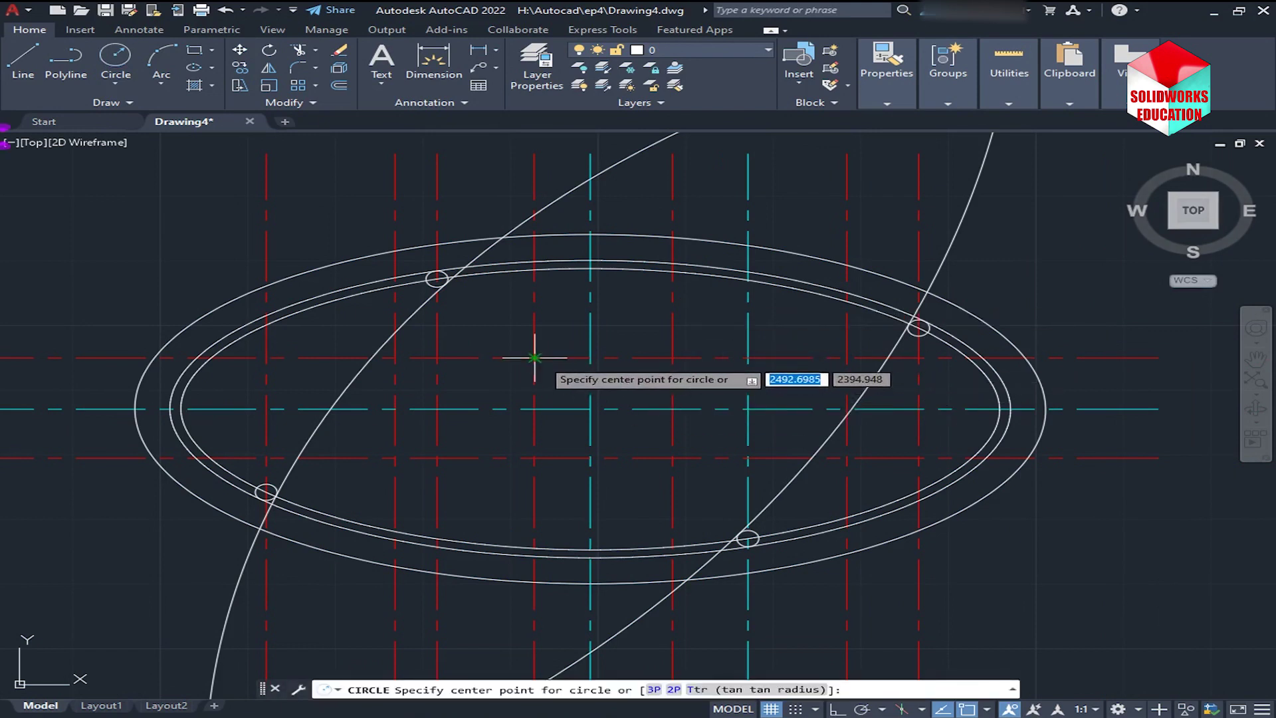
pyautogui.click(534, 357)
pyautogui.write('5')
pyautogui.press('Return')
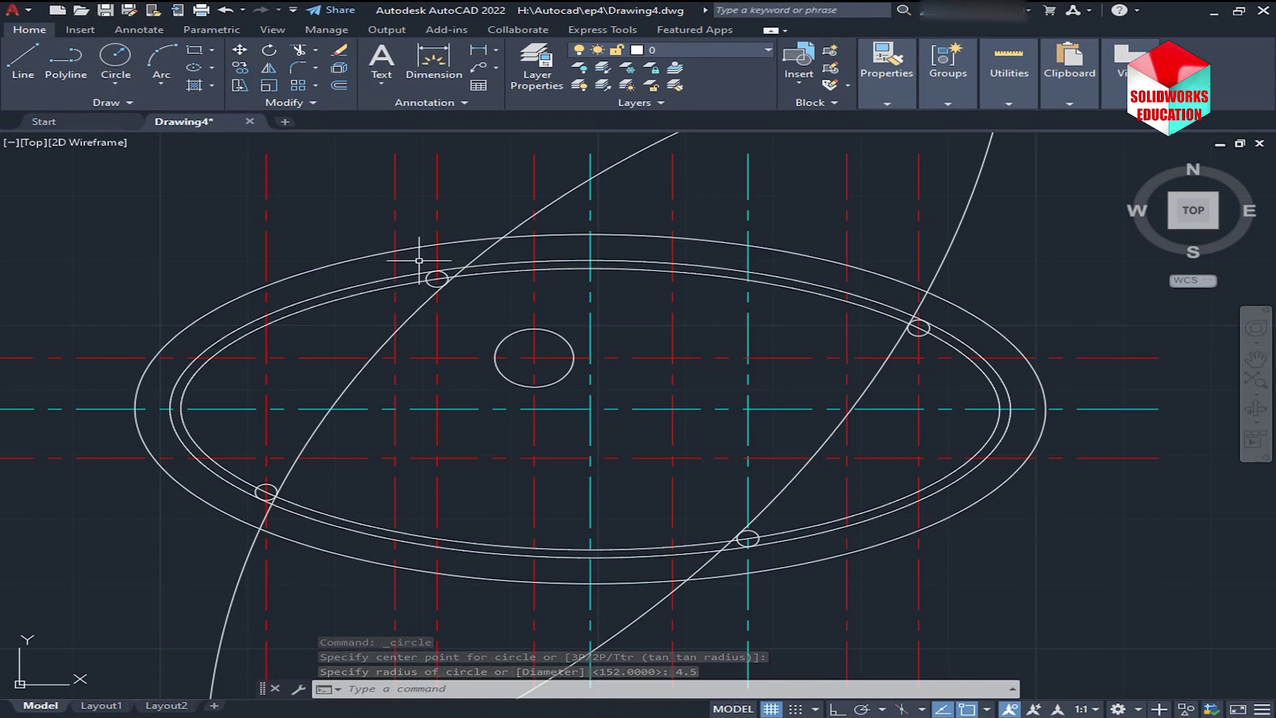
# - Copy the 4.5 circle to the lower-right grid intersection
pyautogui.write('co')
pyautogui.press('Return')
pyautogui.click(572, 355)
pyautogui.press('Return')
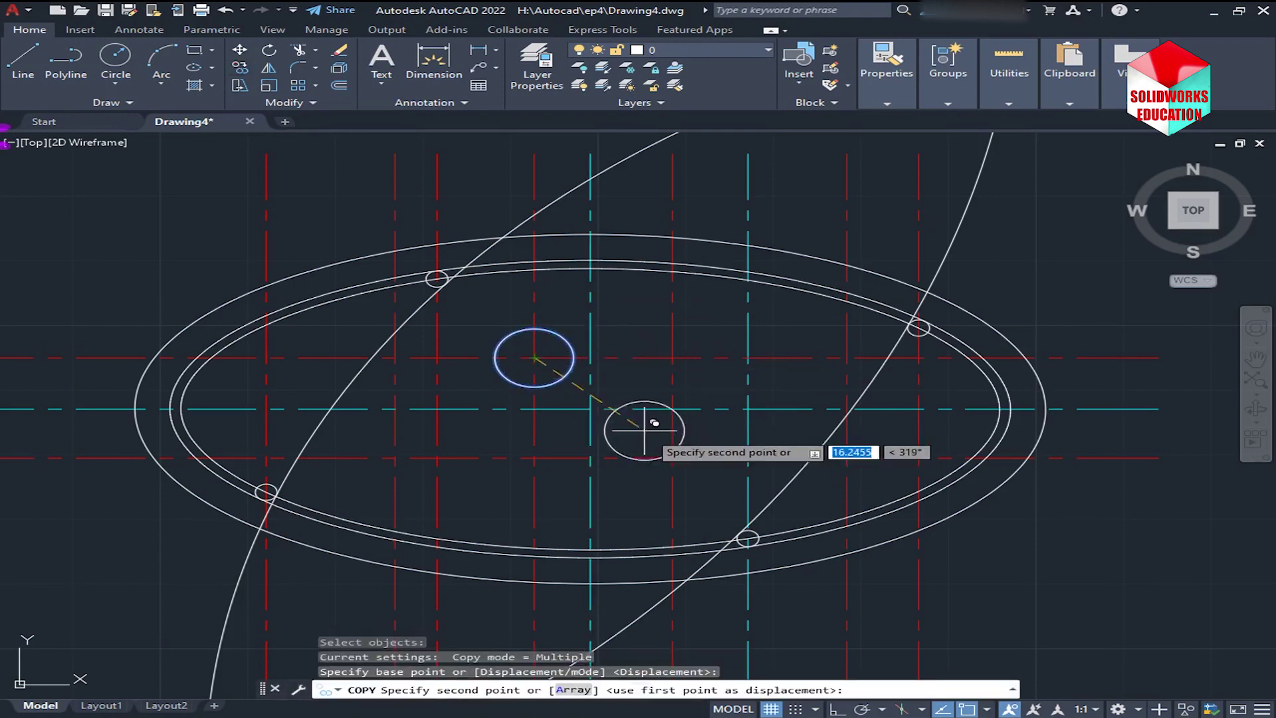
pyautogui.click(672, 457)
pyautogui.rightClick(737, 380)
pyautogui.click(758, 392)
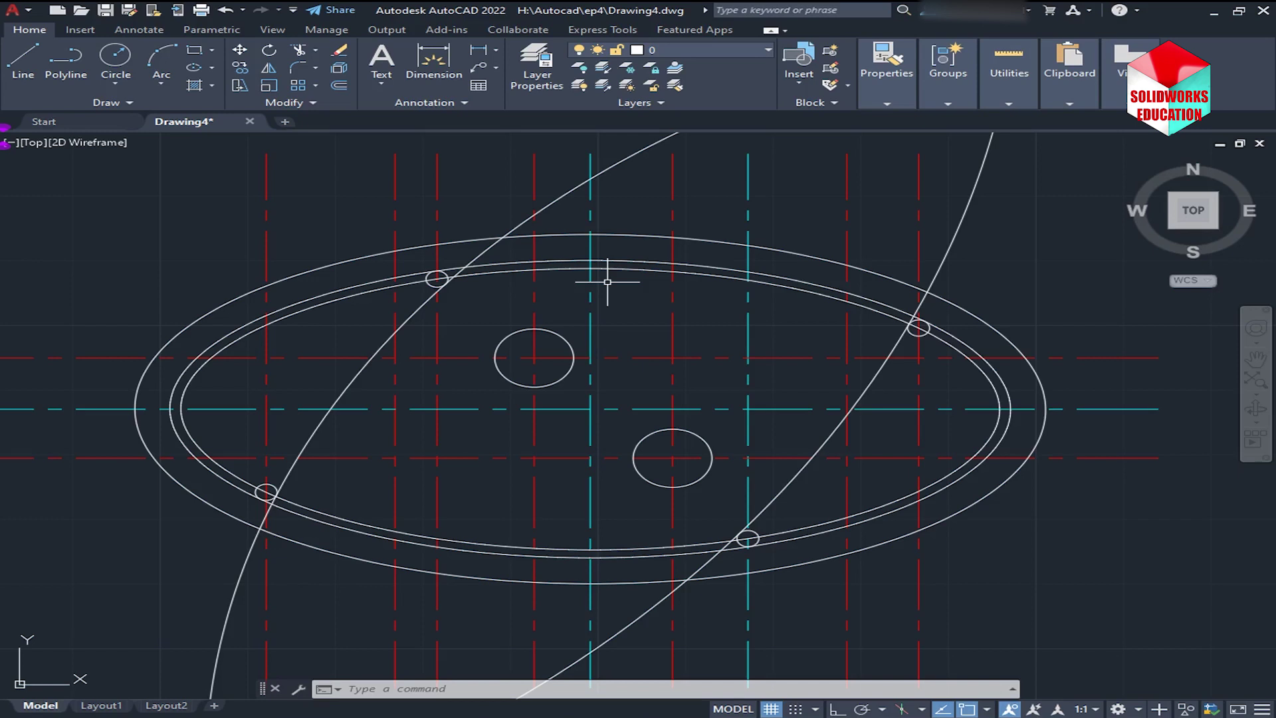
# - Erase the inner ellipse and offset a new ellipse 1.5 inside the remaining one
pyautogui.click(826, 297)
pyautogui.press('Delete')
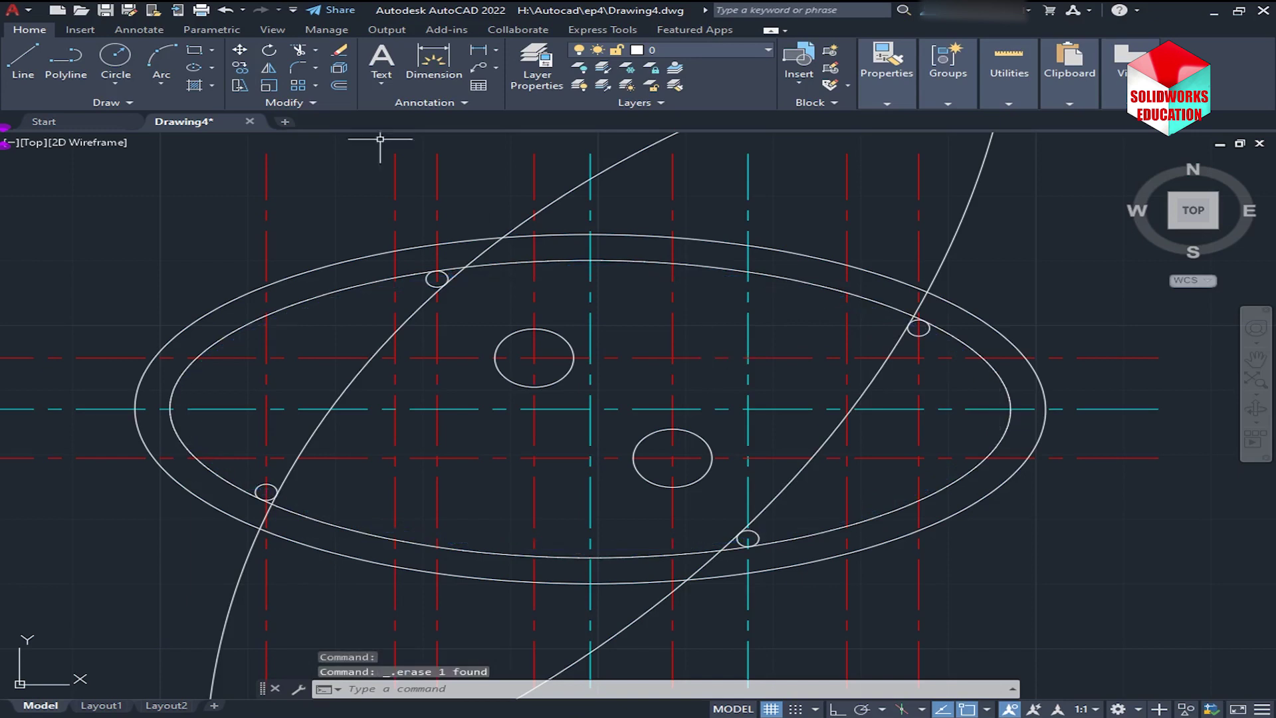
pyautogui.write('o')
pyautogui.press('Return')
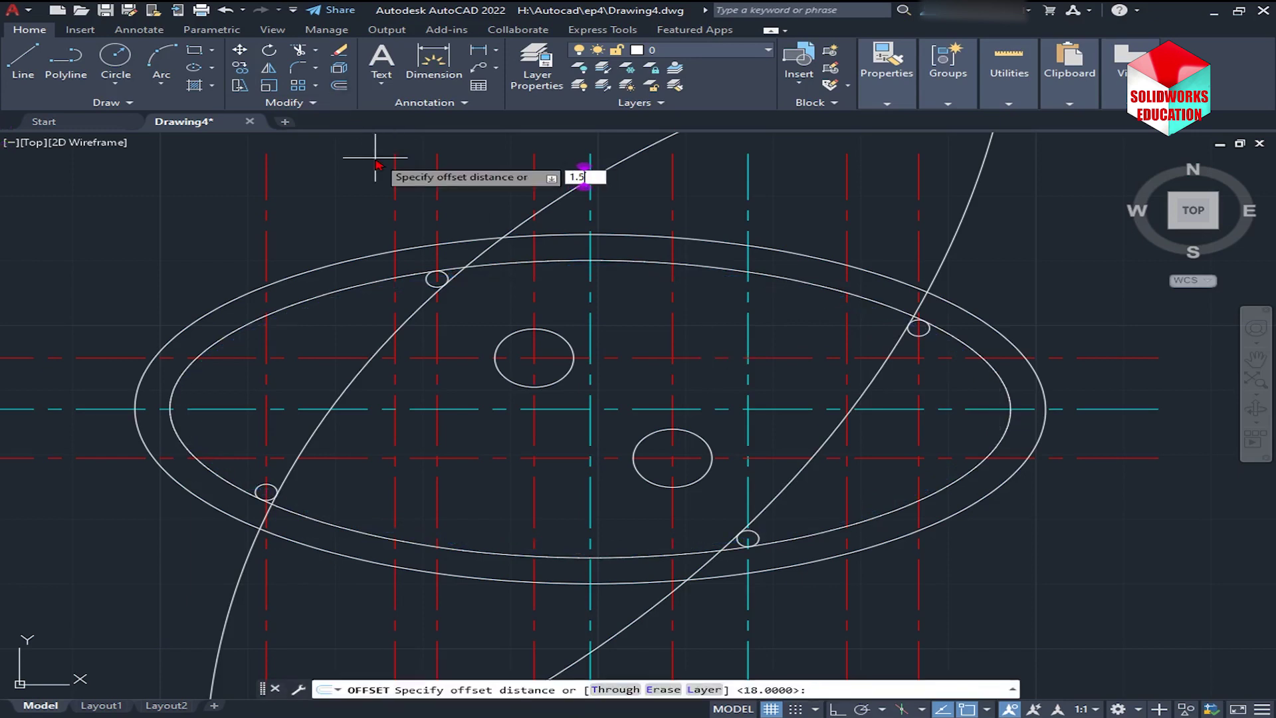
pyautogui.press('Return')
pyautogui.click(770, 269)
pyautogui.click(806, 327)
pyautogui.rightClick(830, 330)
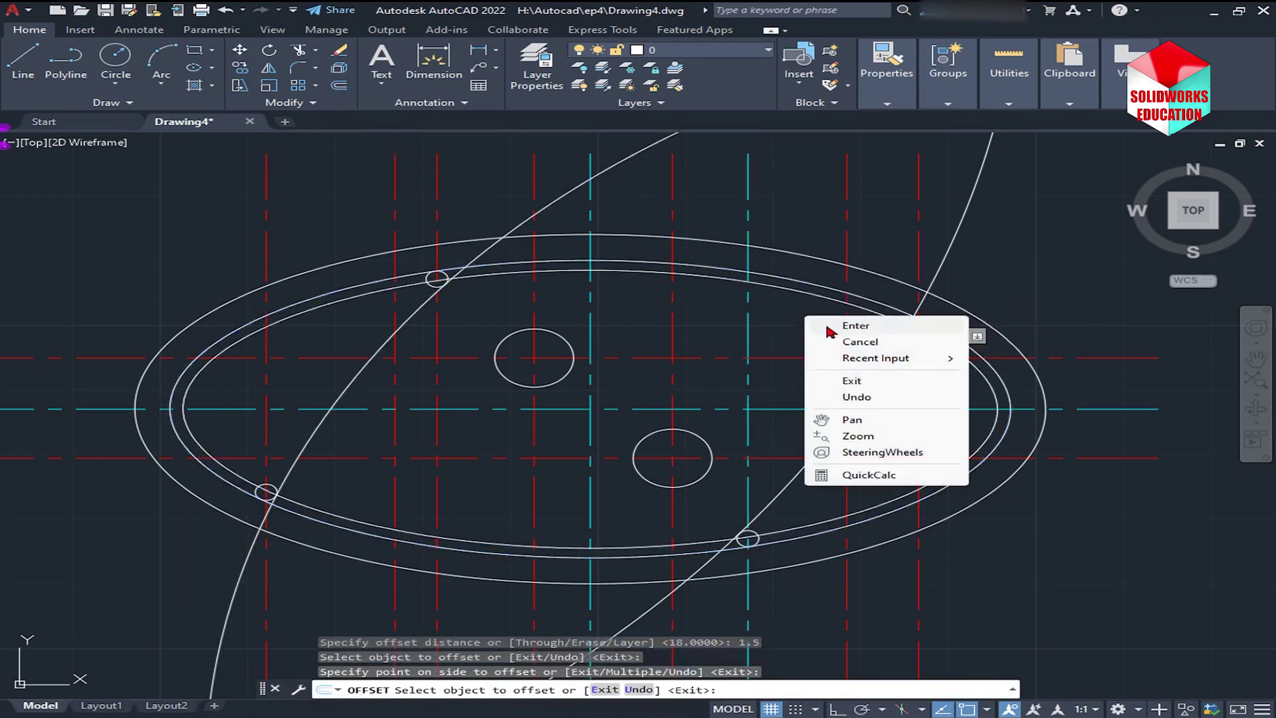
pyautogui.click(855, 325)
# - Draw a radius-1.5 hole circle where the ellipse meets the cyan line
pyautogui.click(116, 59)
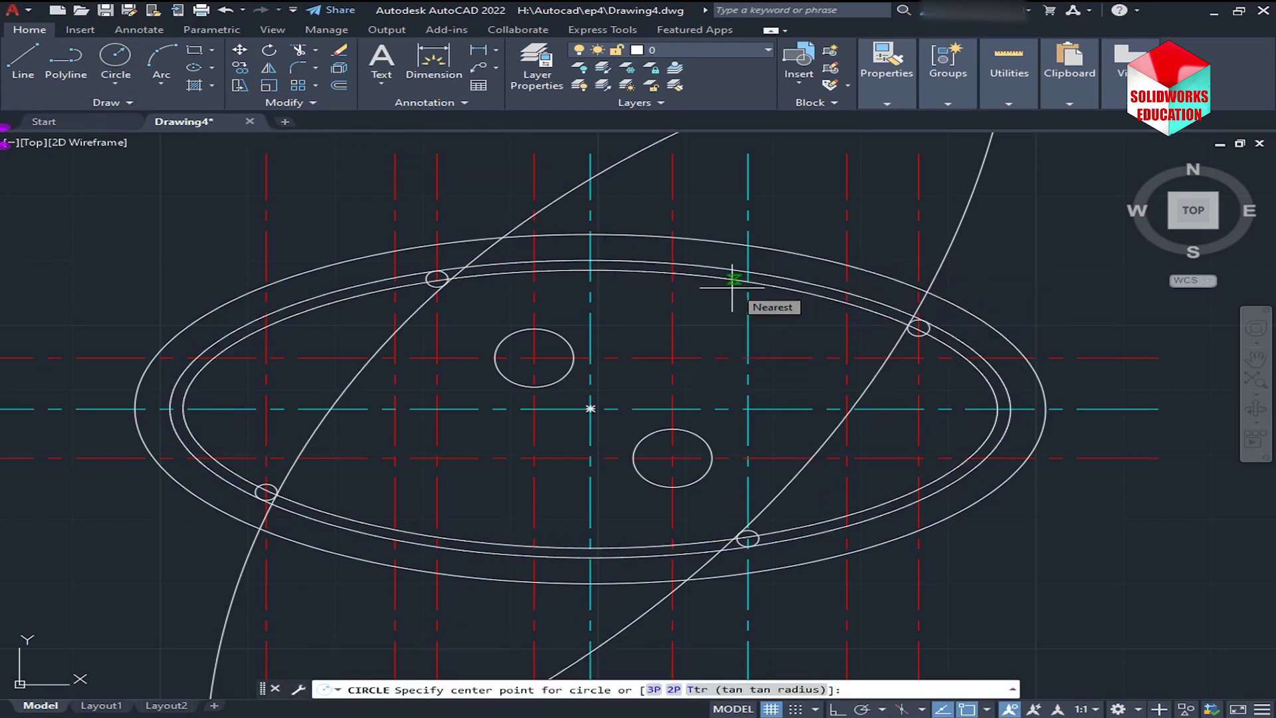
pyautogui.scroll(4, 732, 287)
pyautogui.click(762, 279)
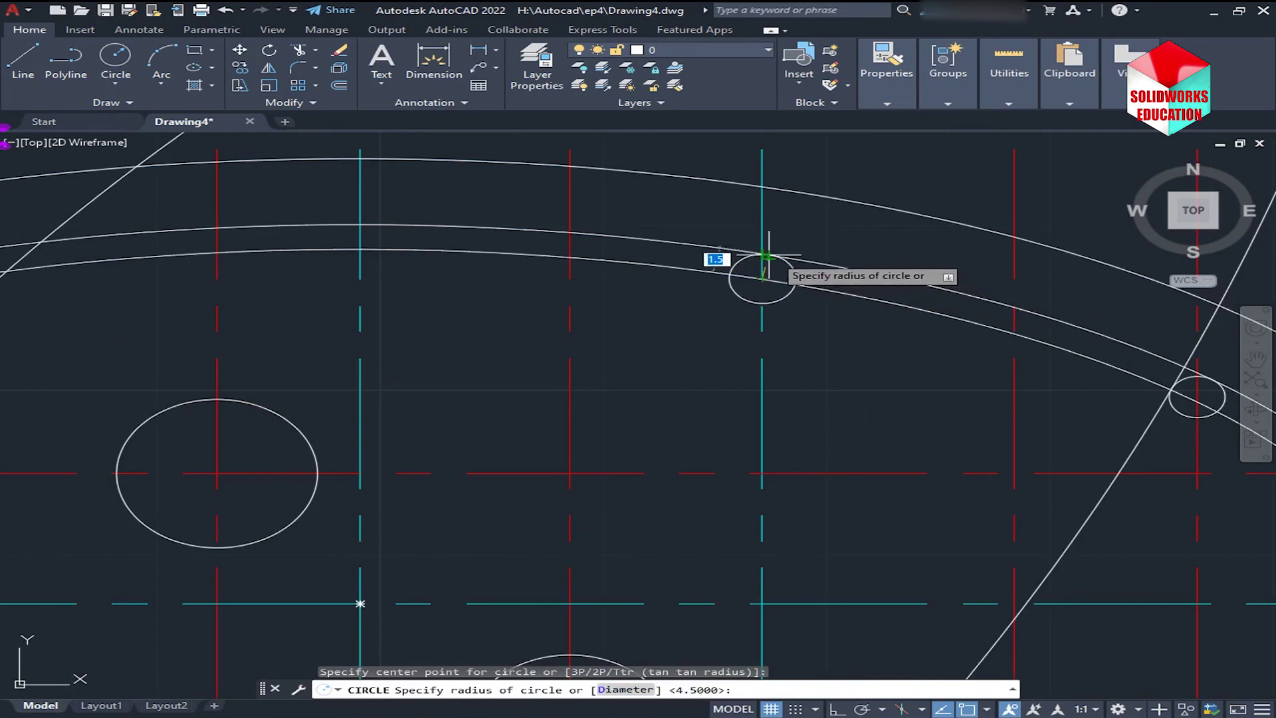
pyautogui.press('Return')
# - Copy the hole circle to the lower-left and lower-right hole positions
pyautogui.write('co')
pyautogui.press('Return')
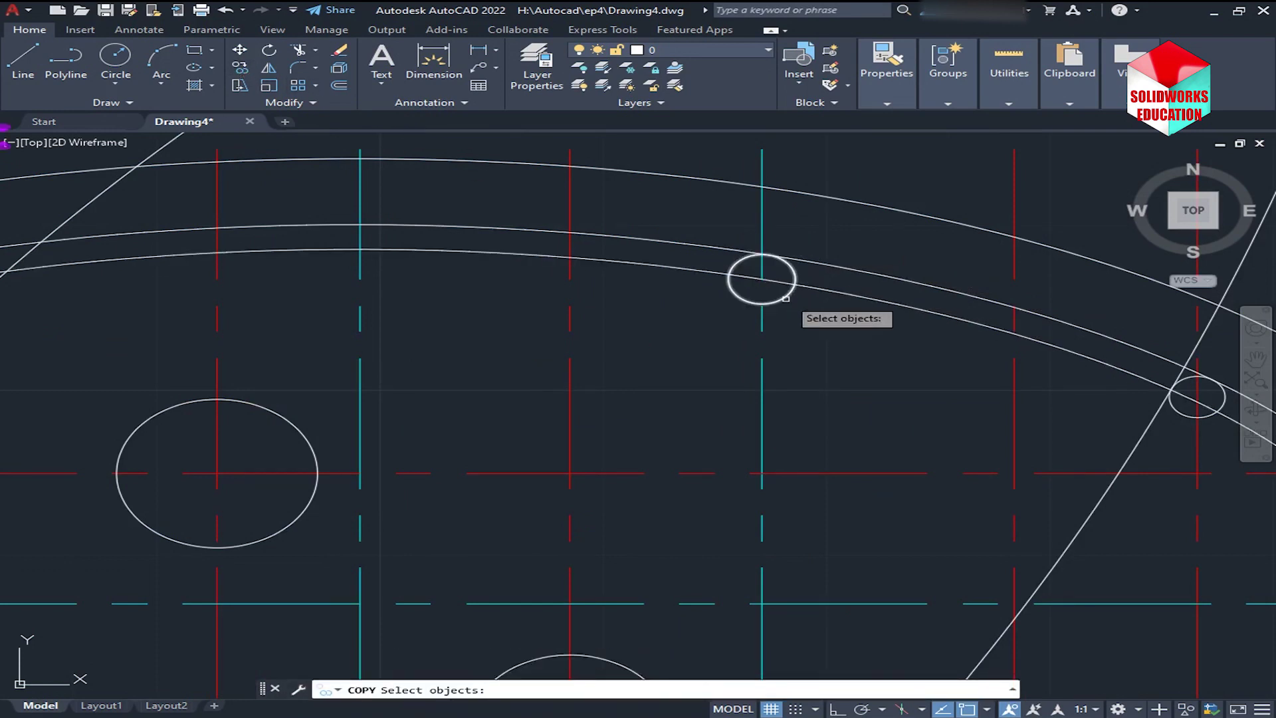
pyautogui.click(785, 297)
pyautogui.press('Return')
pyautogui.click(762, 279)
pyautogui.scroll(-5, 761, 279)
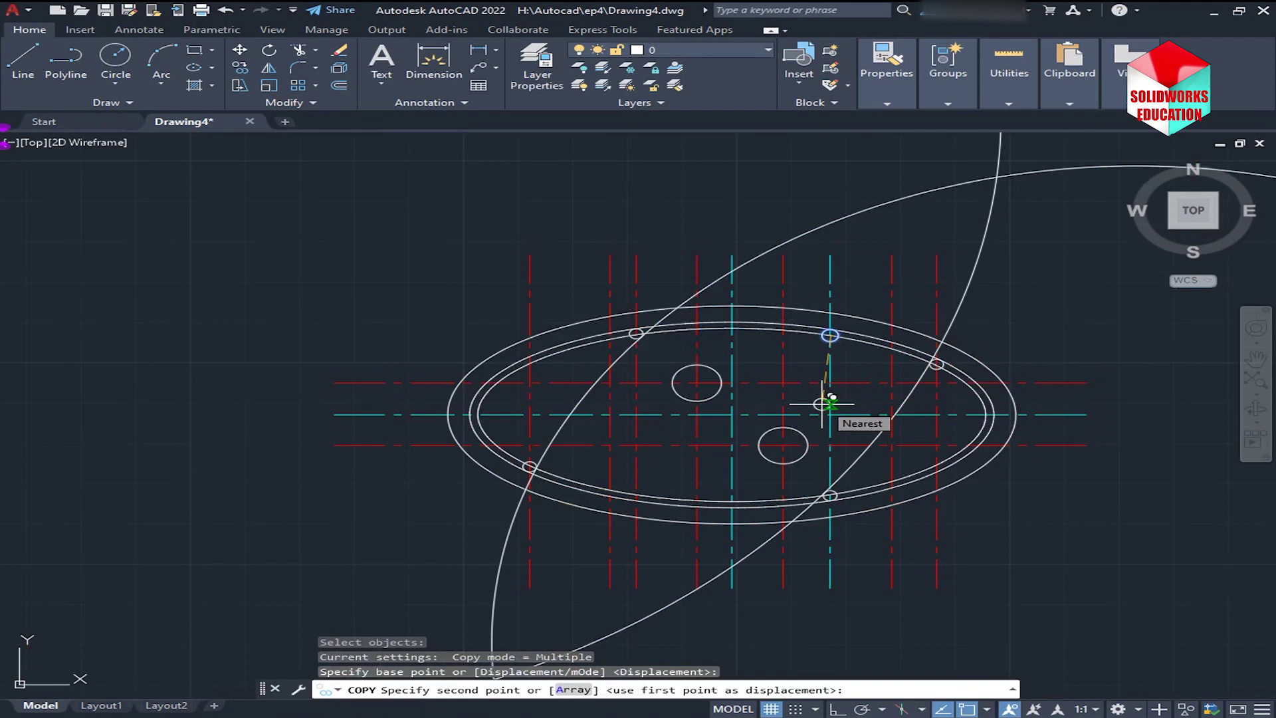
pyautogui.scroll(6, 593, 495)
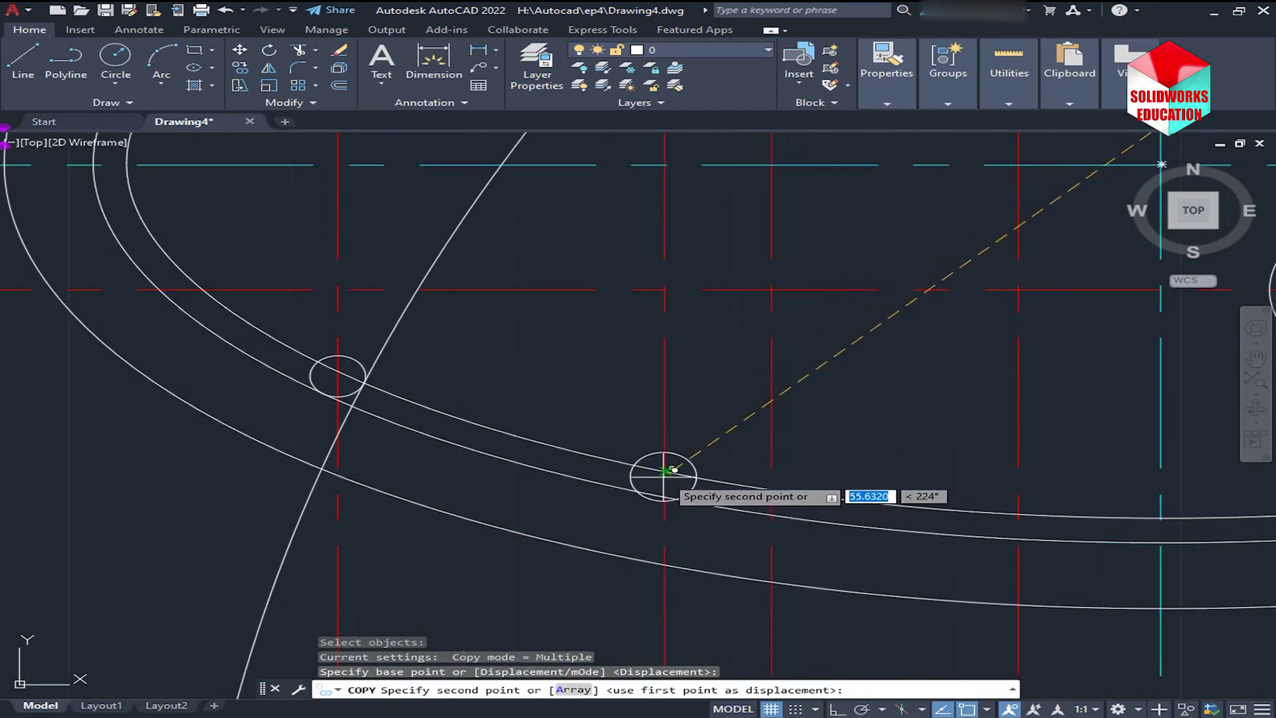
pyautogui.click(665, 472)
pyautogui.scroll(-6, 743, 418)
pyautogui.click(1011, 450)
pyautogui.press('Return')
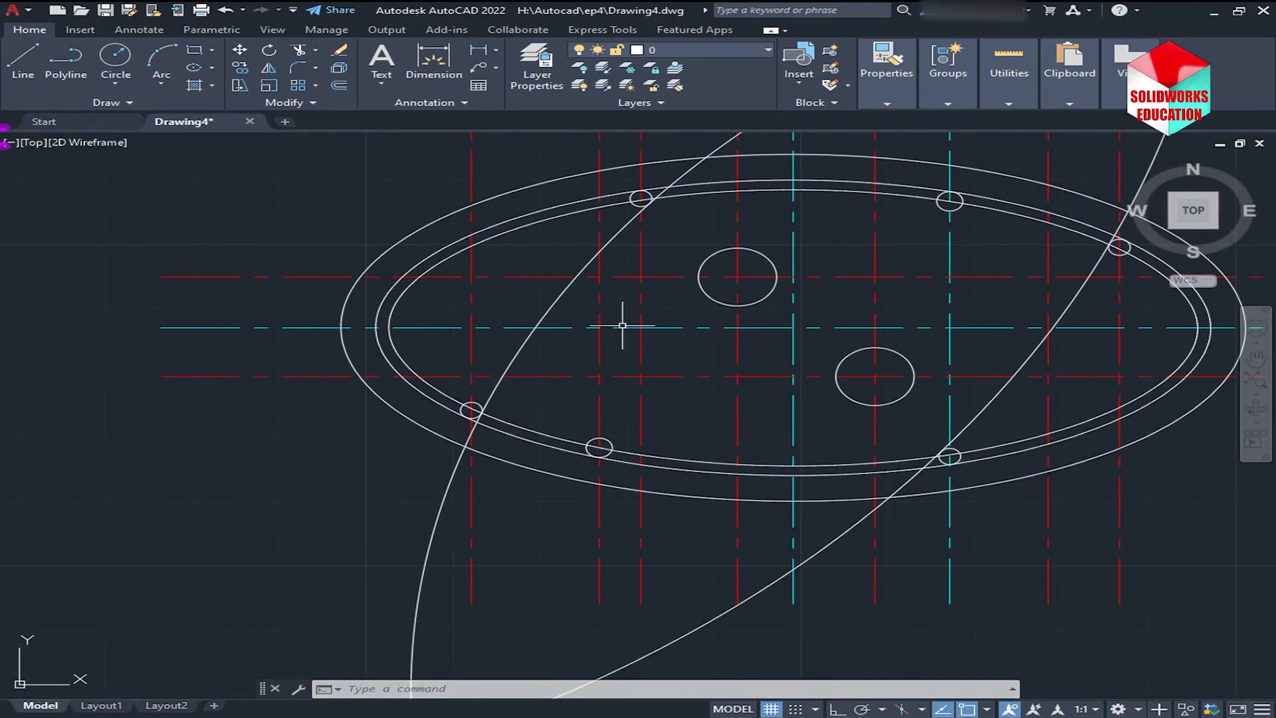
# - Erase the innermost helper ellipse
pyautogui.click(908, 199)
pyautogui.press('Delete')
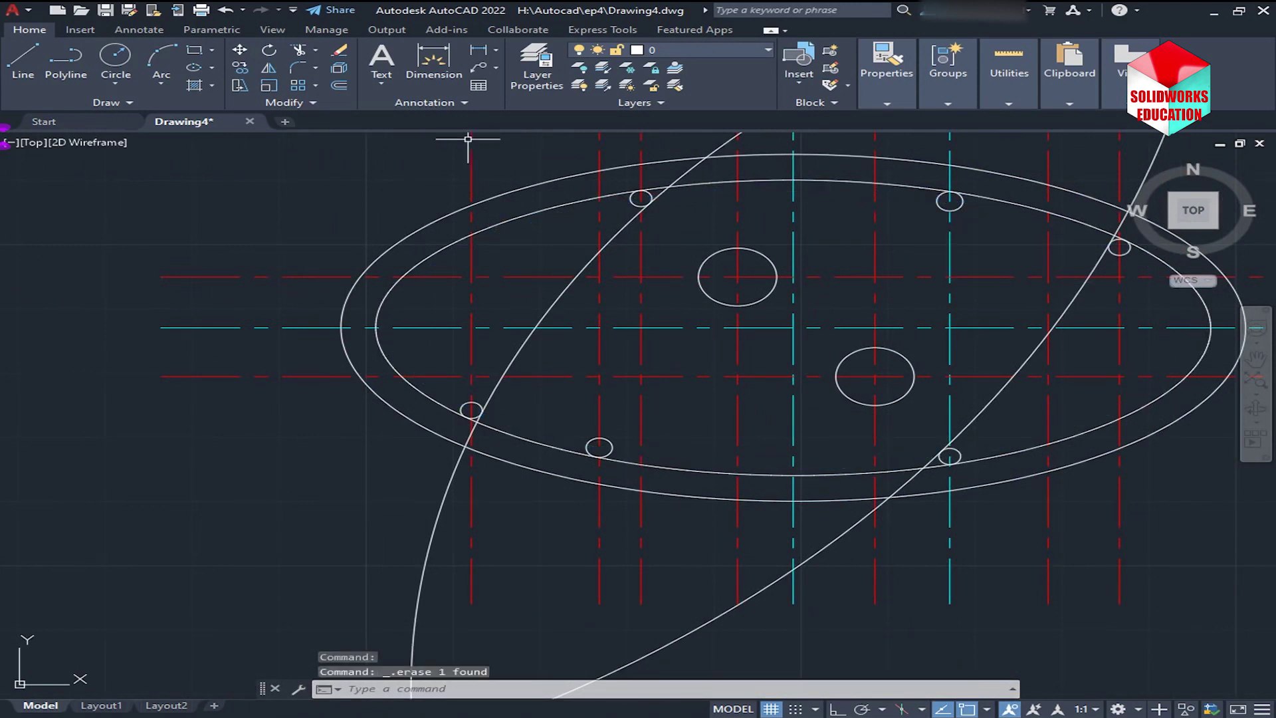
pyautogui.click(339, 85)
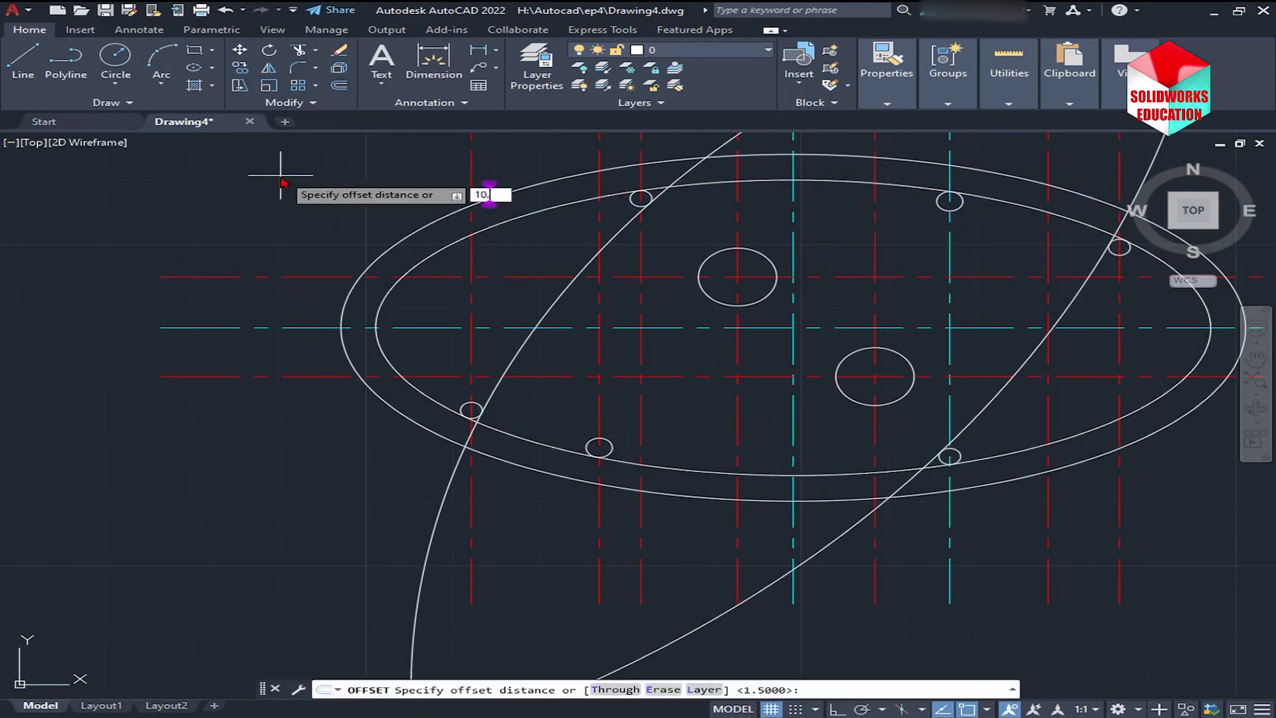
# - Offset the inner ellipse 10.5 inward
pyautogui.write('5')
pyautogui.press('Return')
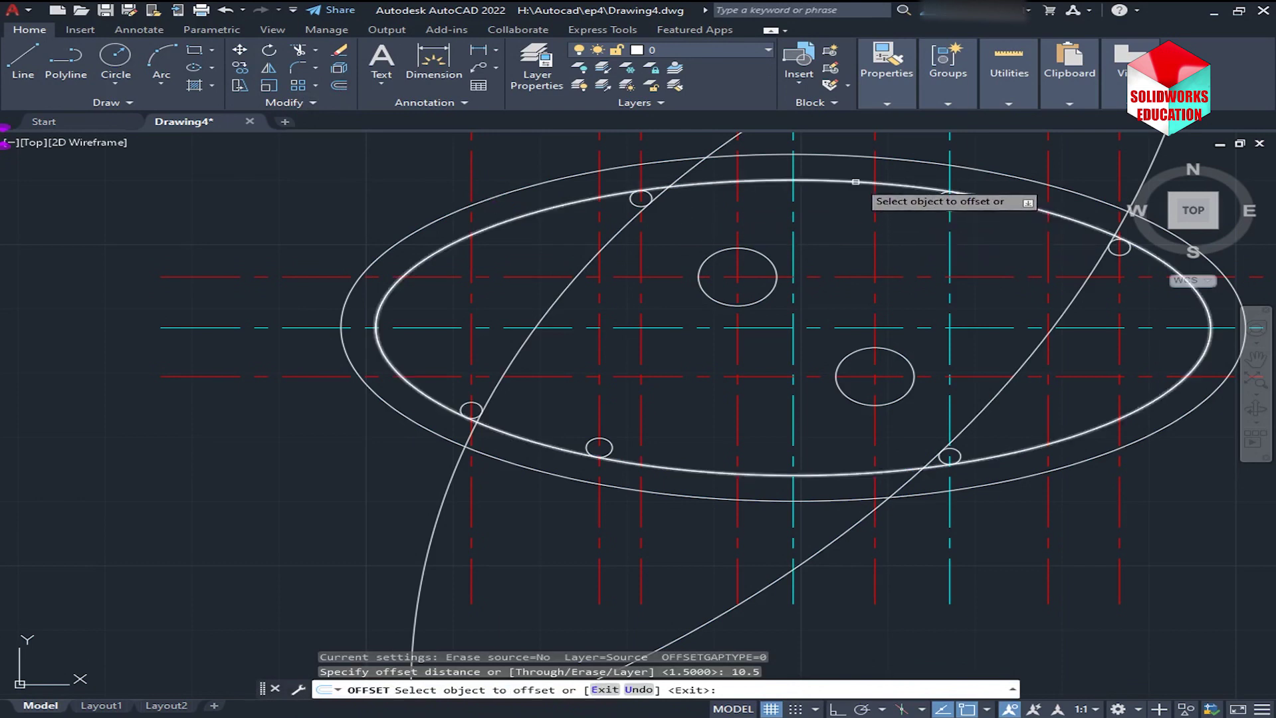
pyautogui.click(855, 182)
pyautogui.rightClick(849, 216)
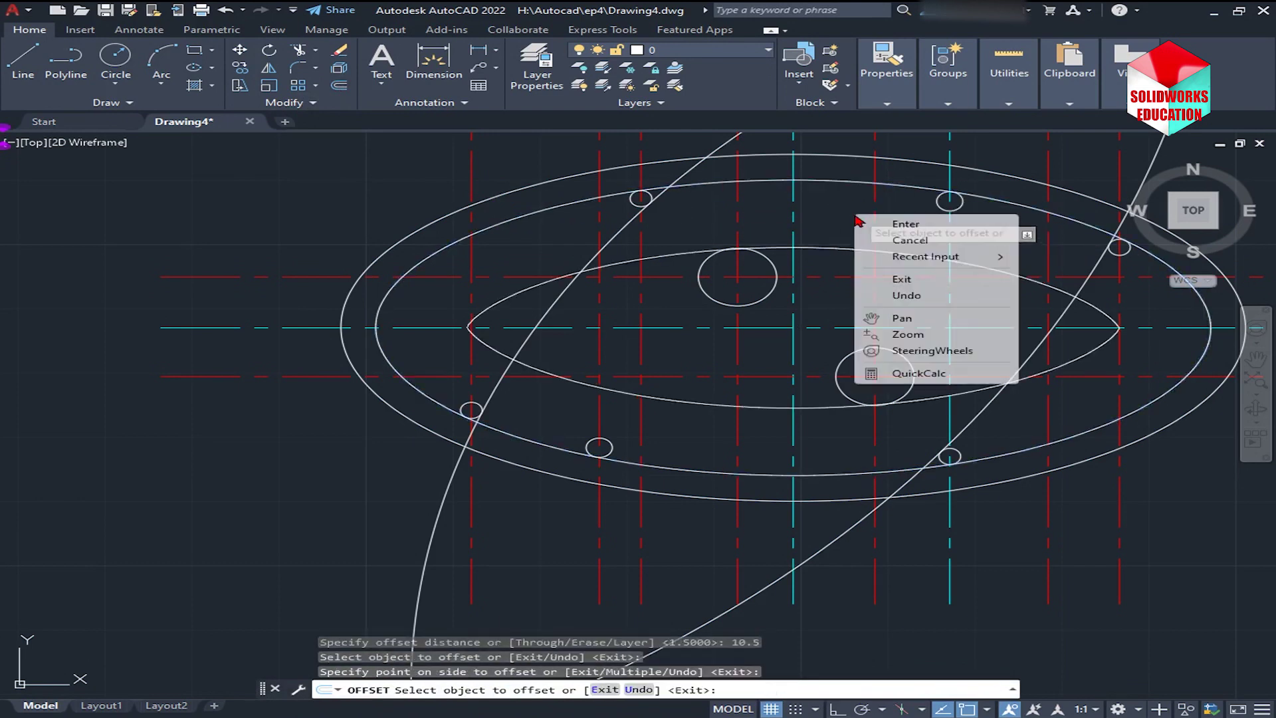
pyautogui.click(867, 221)
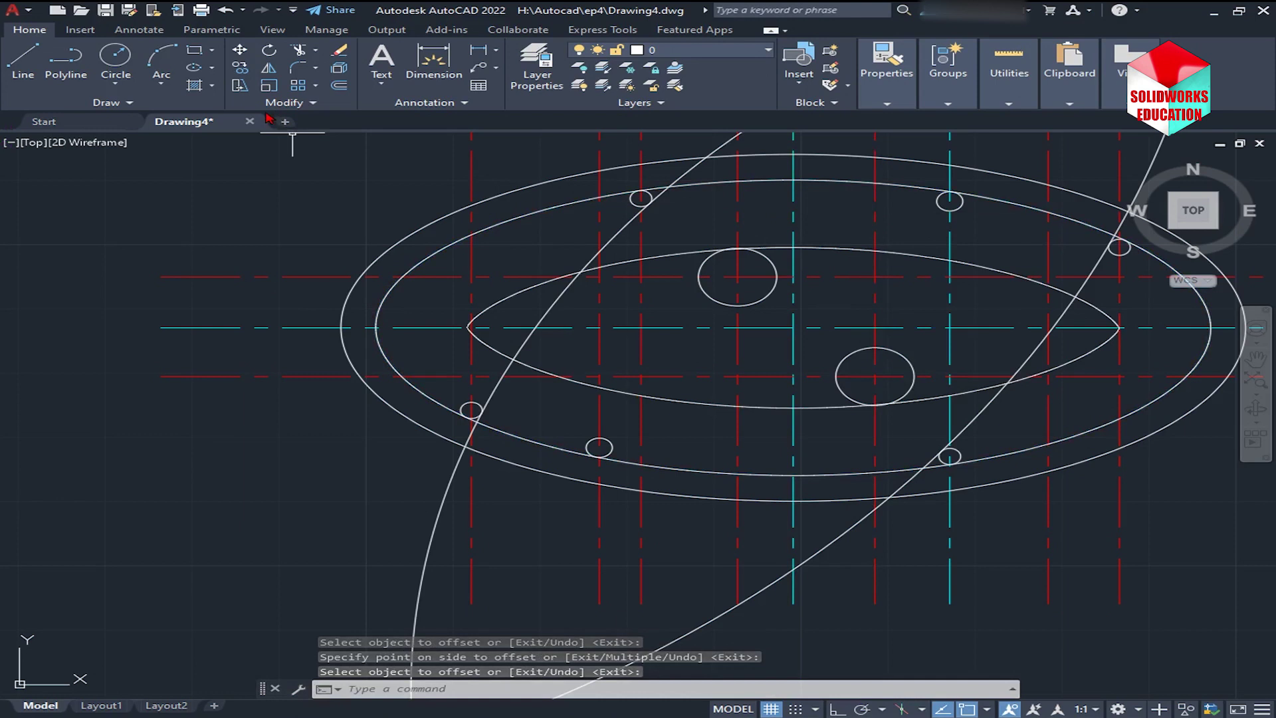
# - Draw two radius-10.5 circles on the vertical centreline at the ellipse top and bottom
pyautogui.click(115, 58)
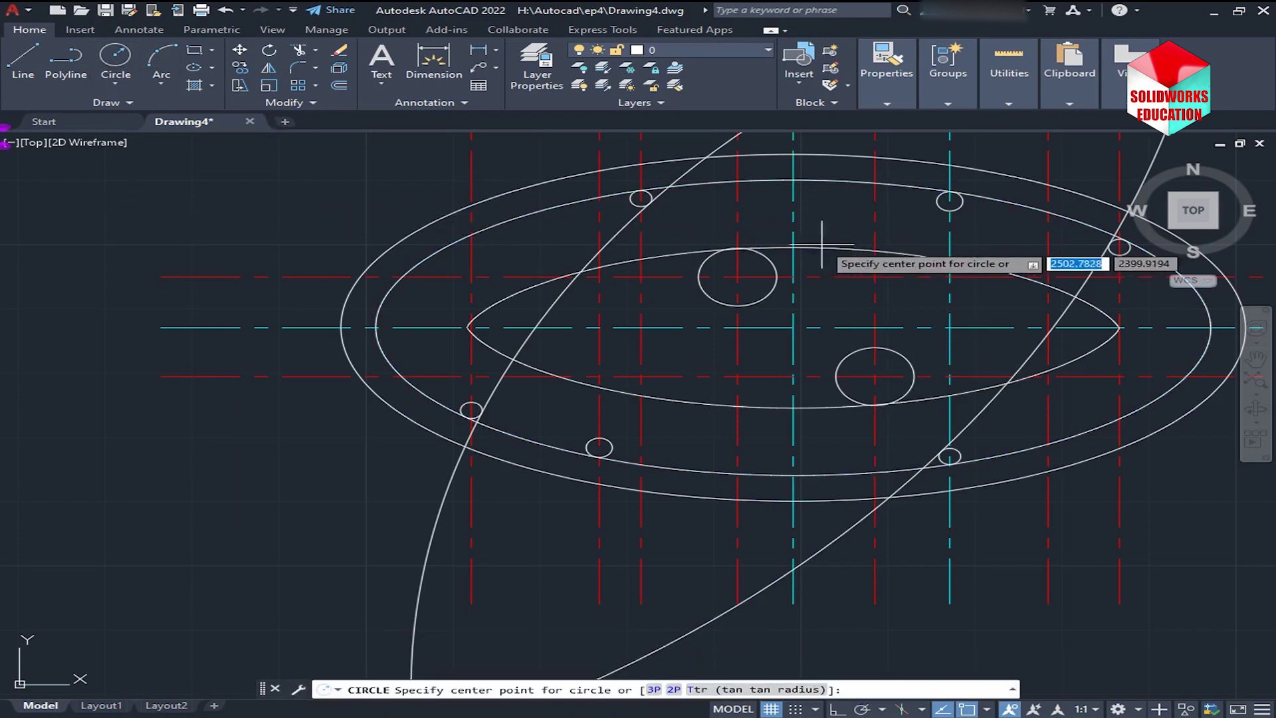
pyautogui.click(792, 247)
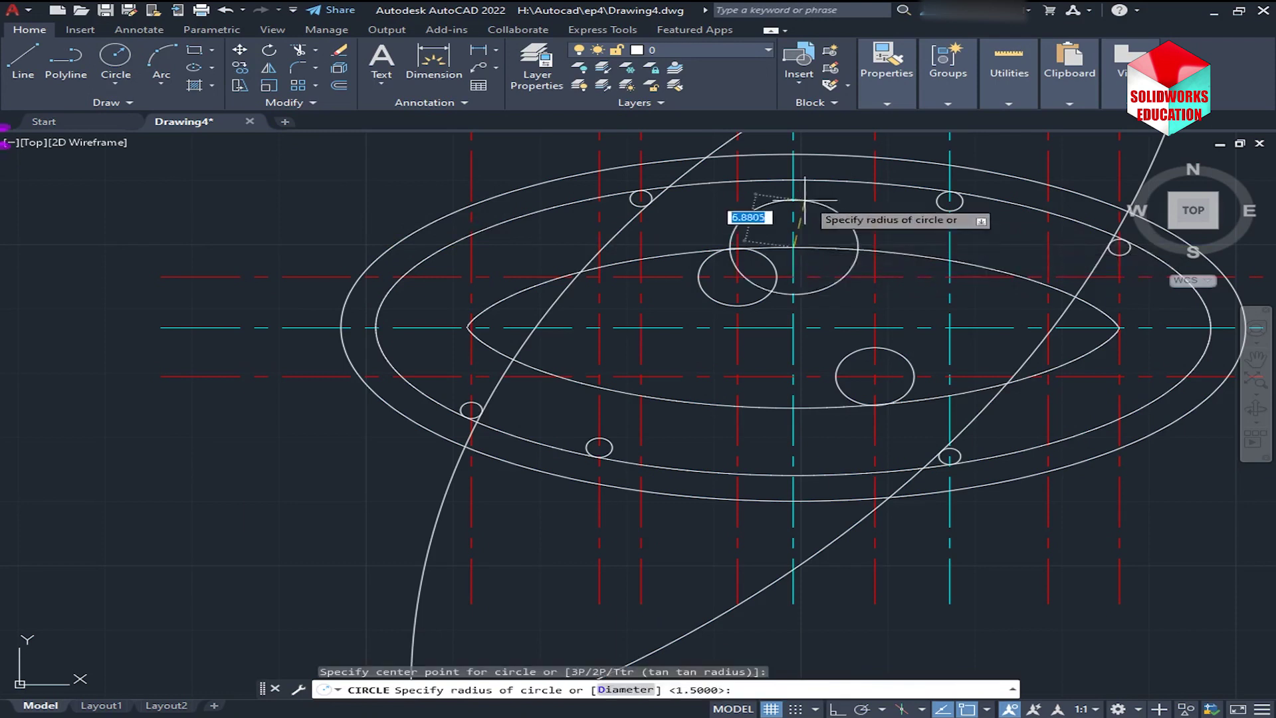
pyautogui.click(792, 180)
pyautogui.rightClick(824, 339)
pyautogui.click(847, 343)
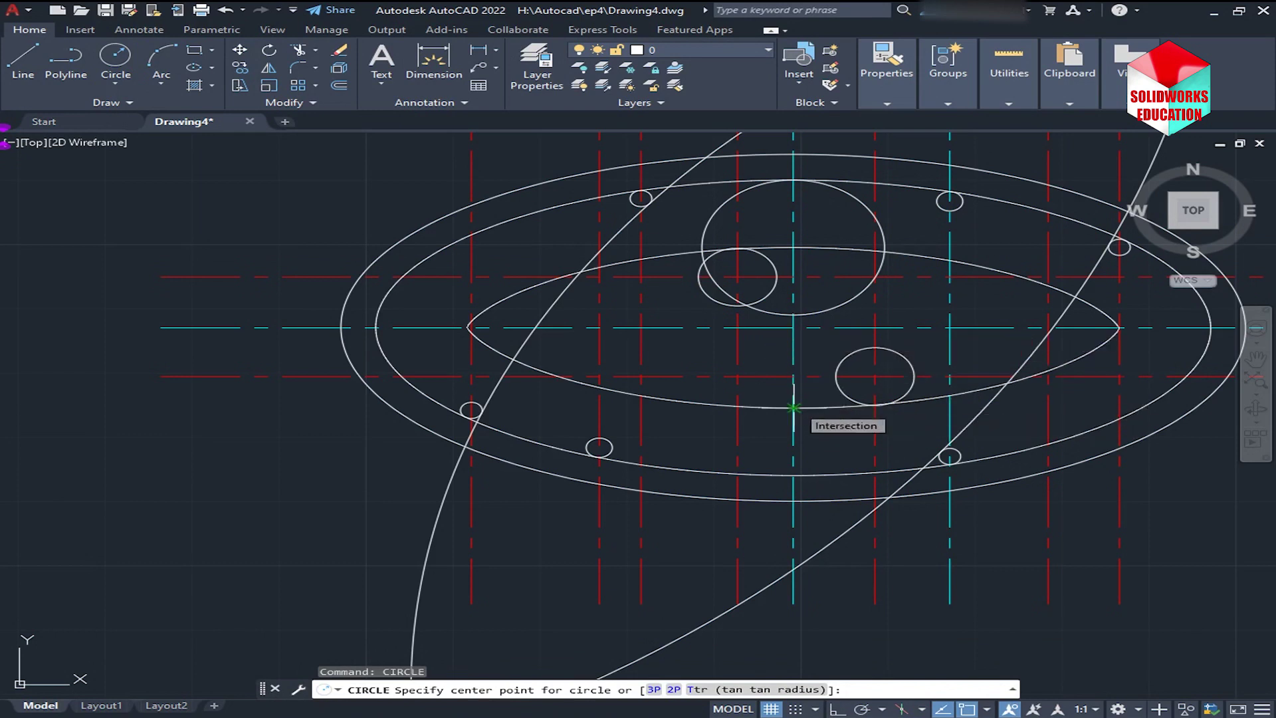
pyautogui.click(792, 407)
pyautogui.press('Return')
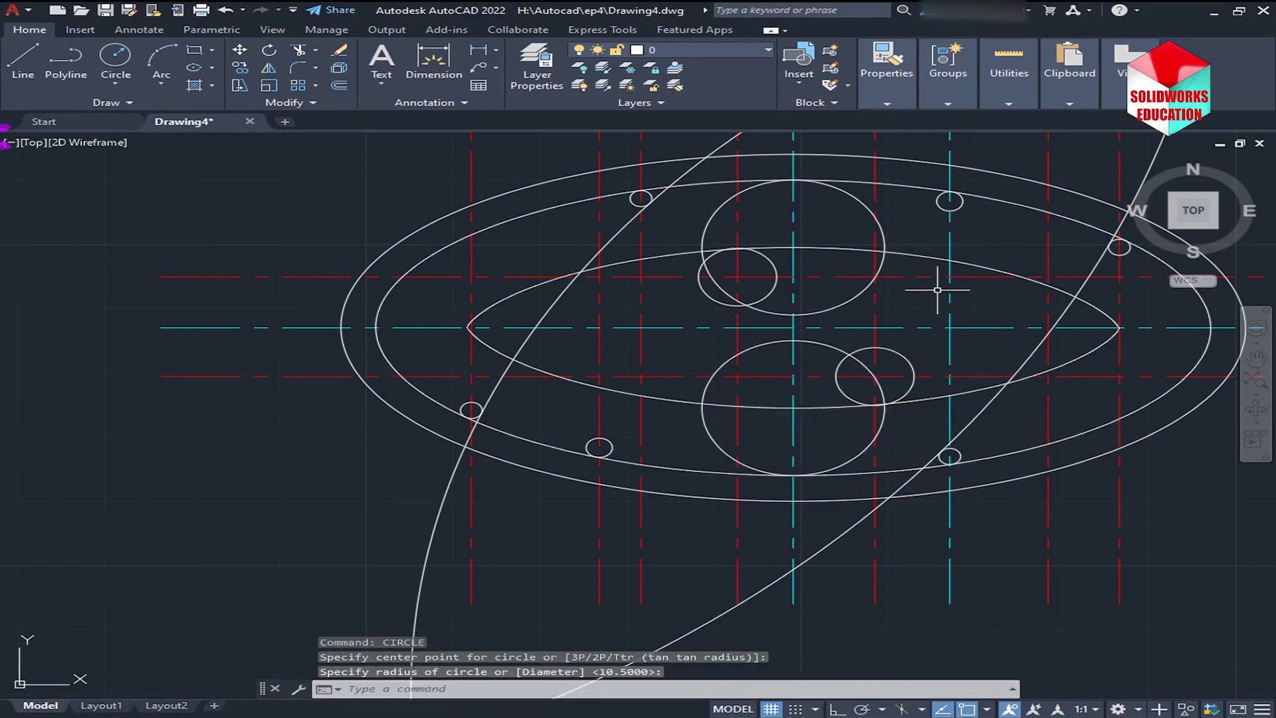
# - Begin a Tan, Tan, Radius circle with the upper circle as first tangent
pyautogui.click(136, 82)
pyautogui.click(157, 234)
pyautogui.click(708, 216)
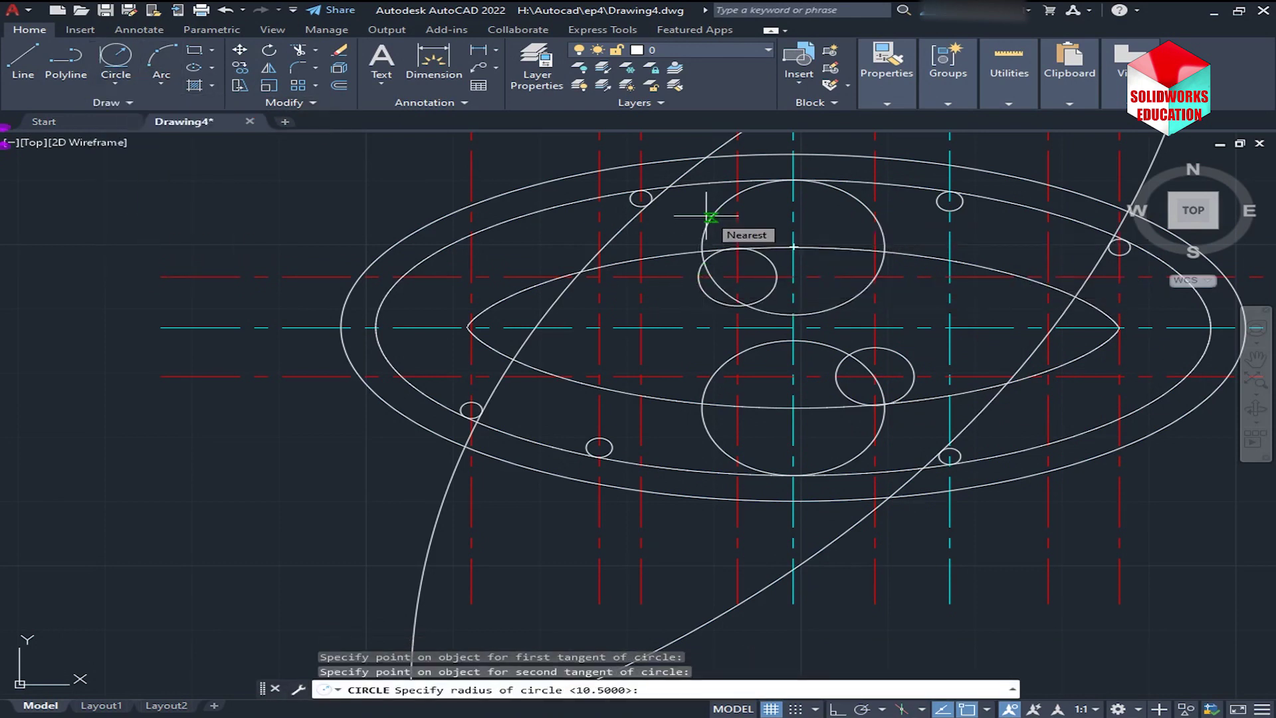
pyautogui.write('20.5')
# - Finish two radius-20.5 tangent circles, upper right and lower left, touching the small circles
pyautogui.press('Return')
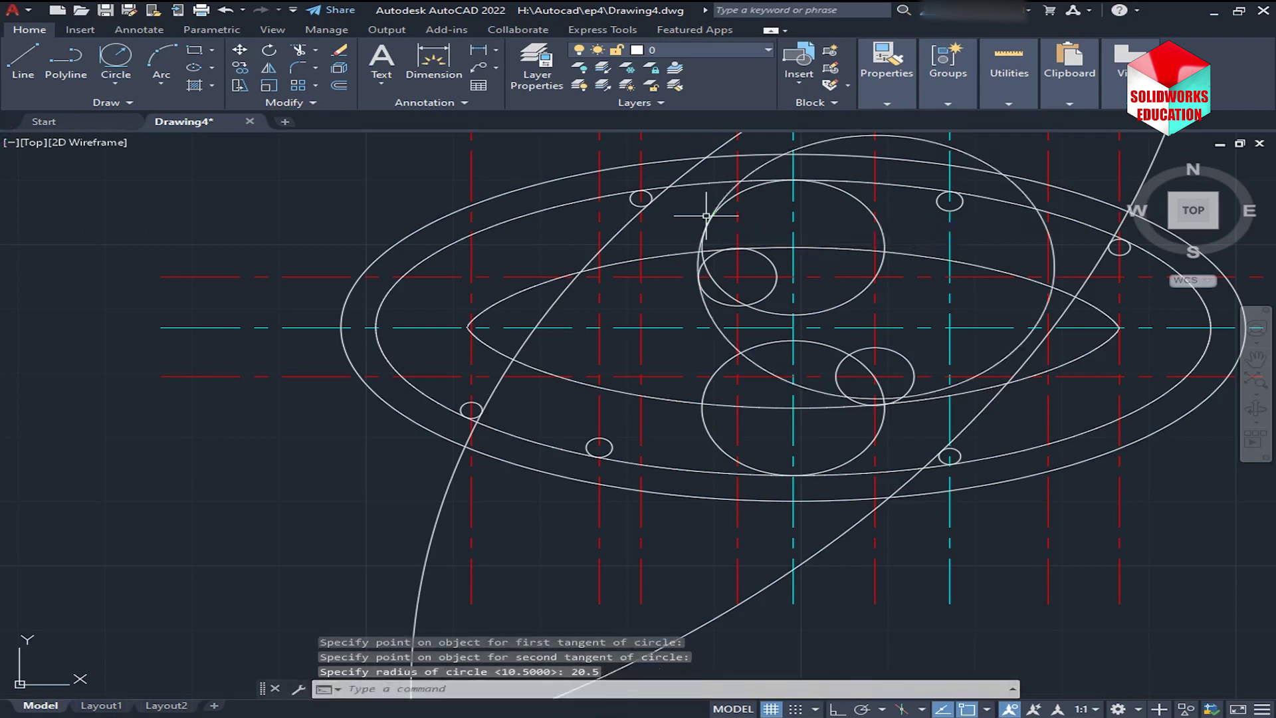
pyautogui.press('Return')
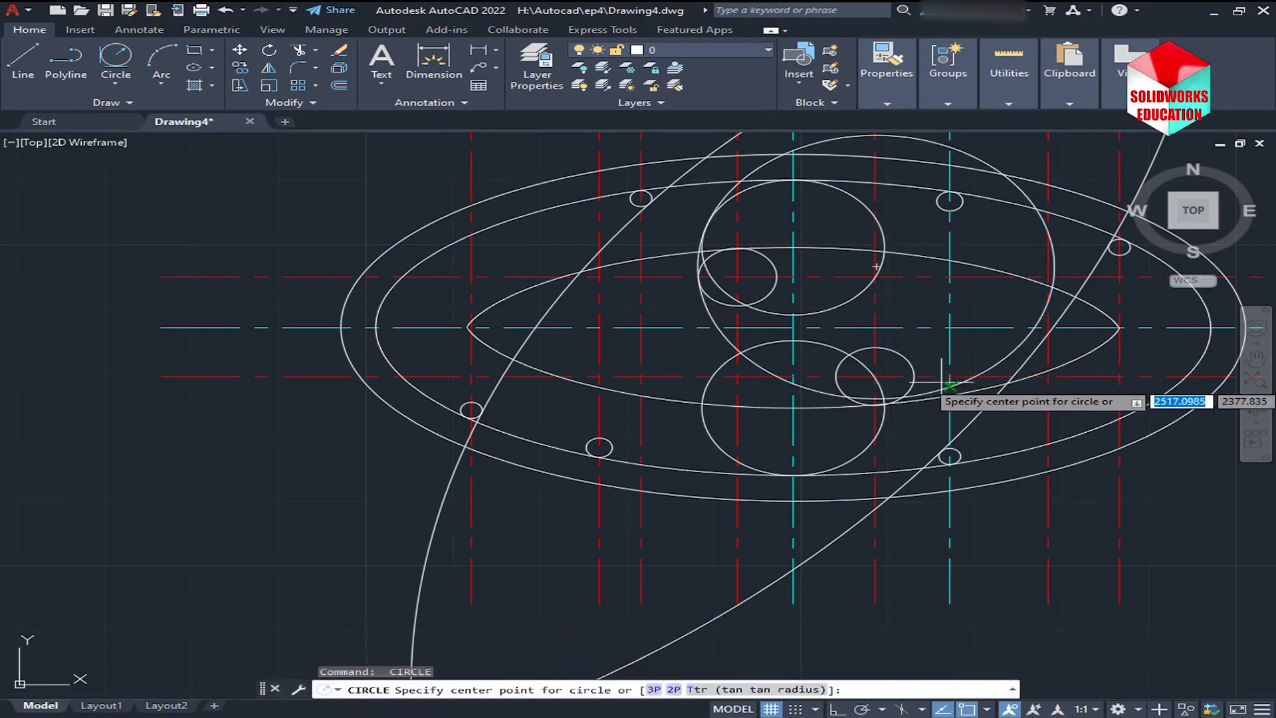
pyautogui.click(115, 83)
pyautogui.click(140, 229)
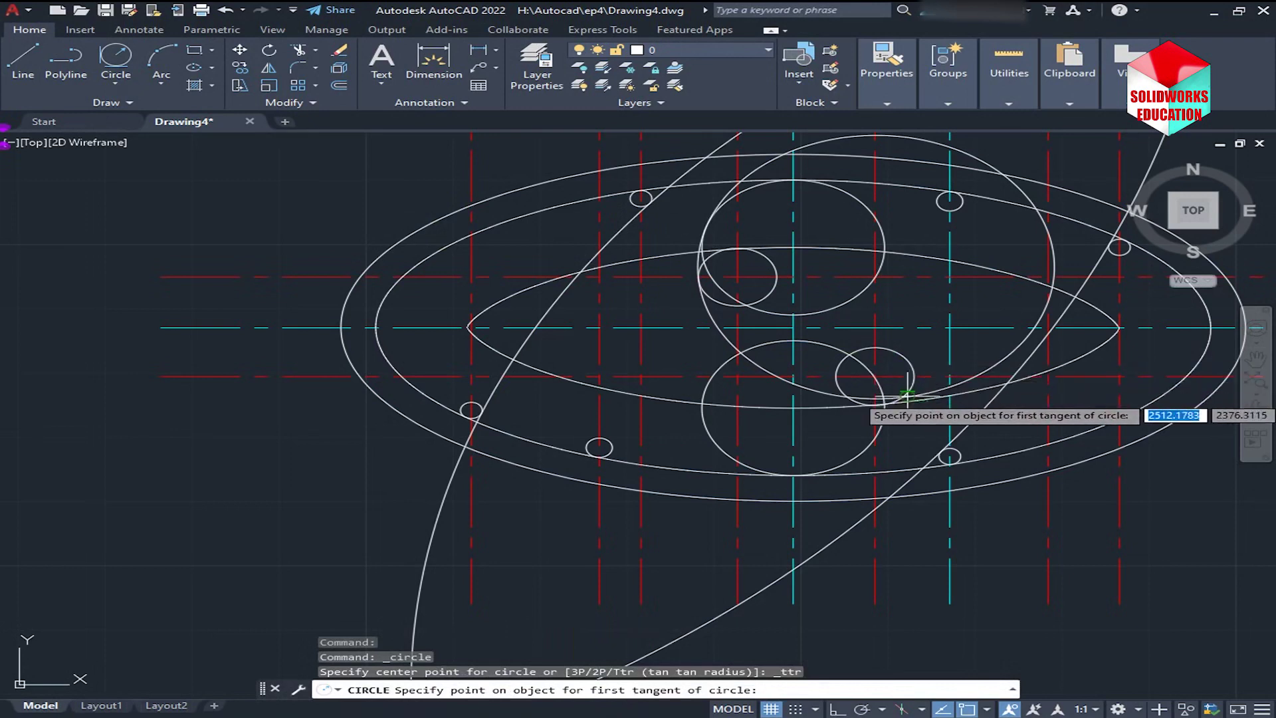
pyautogui.click(897, 407)
pyautogui.click(866, 445)
pyautogui.press('Return')
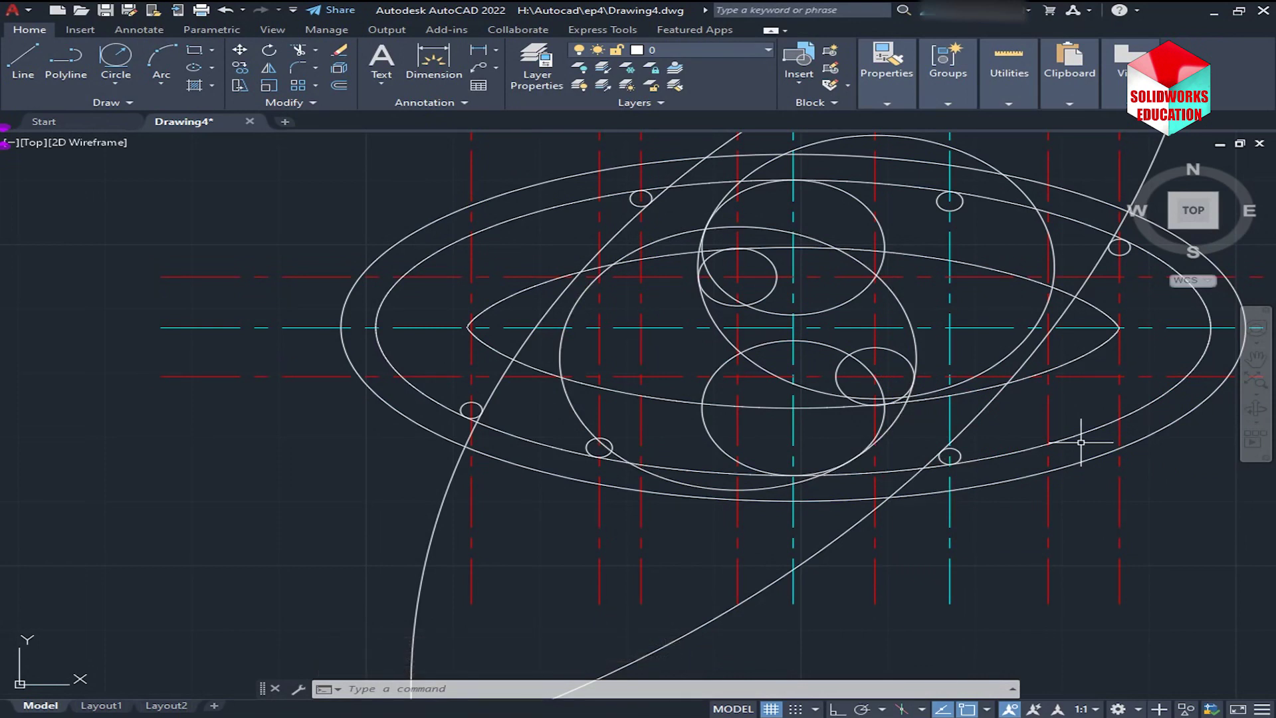
# - Try an 85.5-radius tangent circle between the upper-right hole and upper circle, then undo it
pyautogui.click(116, 56)
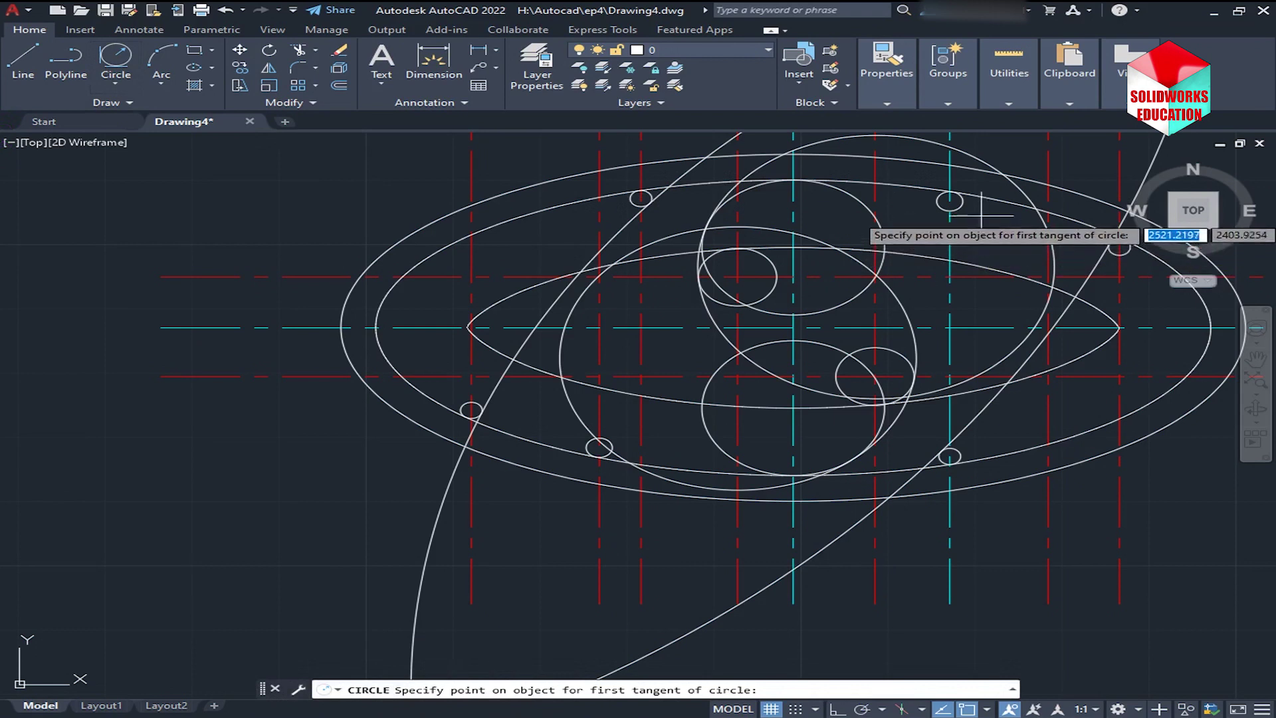
pyautogui.click(820, 295)
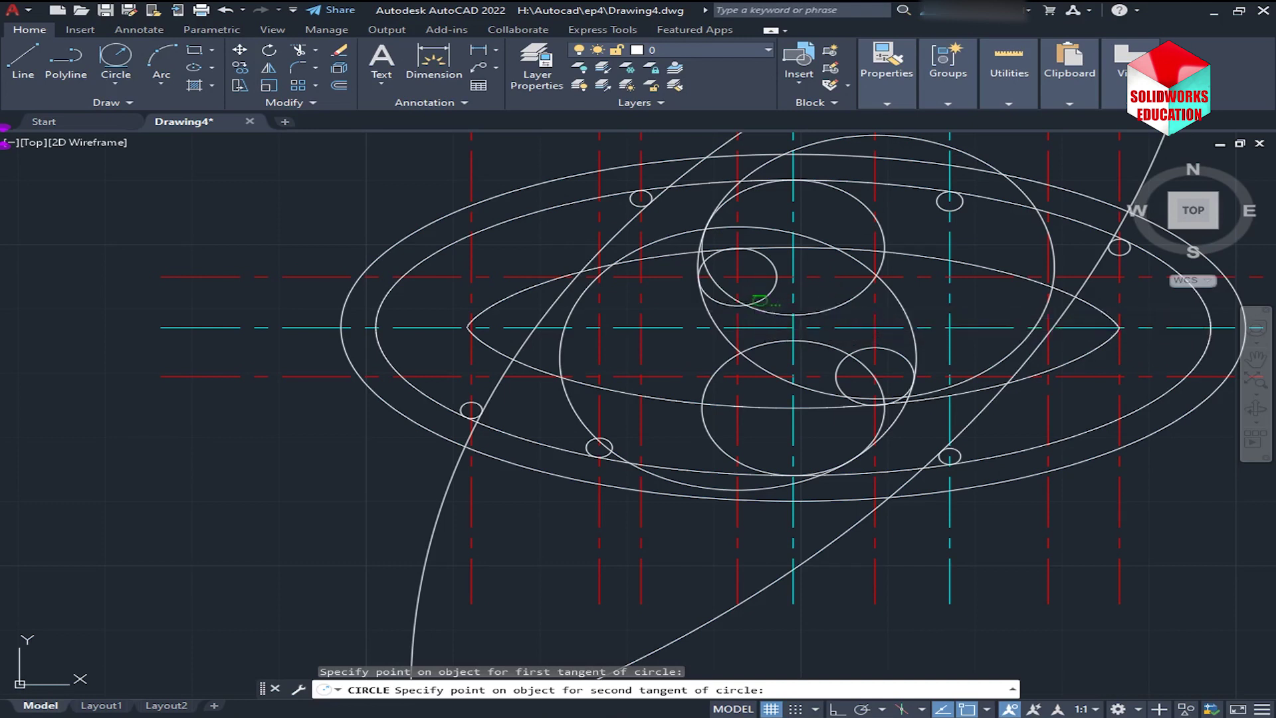
pyautogui.click(758, 300)
pyautogui.write('5.5')
pyautogui.press('Return')
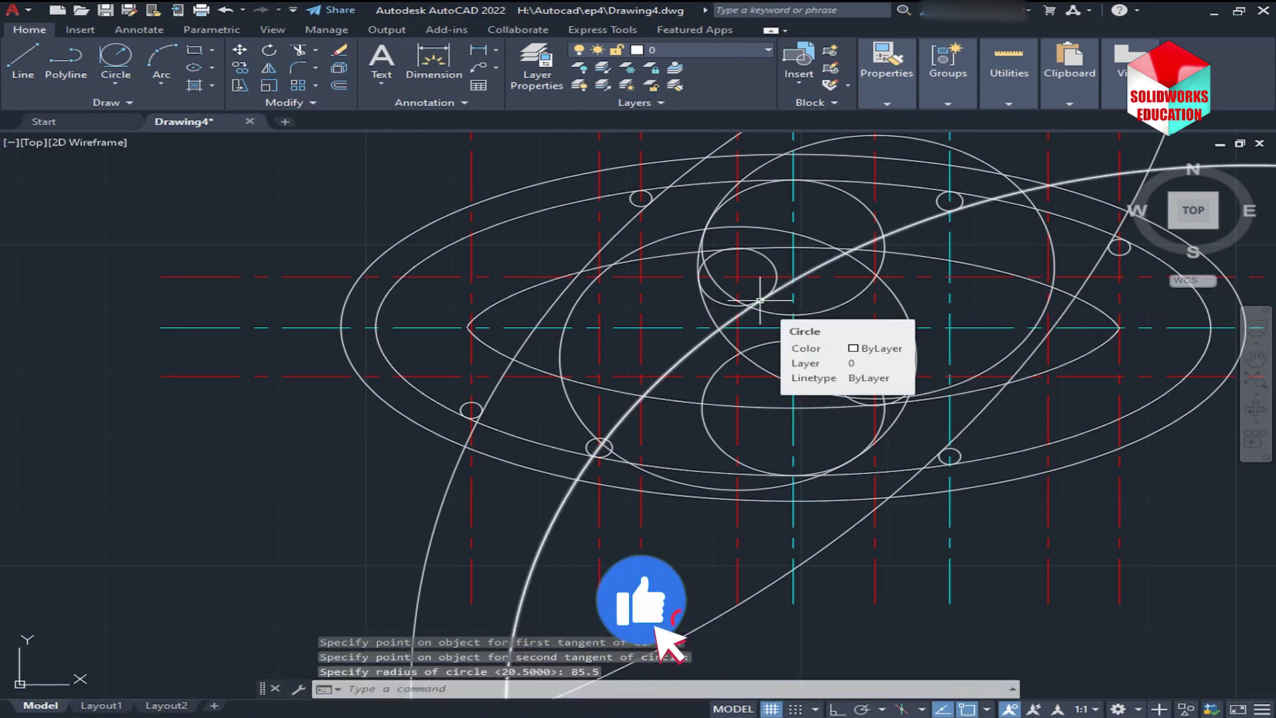
pyautogui.hotkey('ctrl', 'z')
# - Draw an 85.5-radius circle tangent to the upper small circle and right centreline, erasing the unwanted arc
pyautogui.click(116, 83)
pyautogui.click(170, 234)
pyautogui.scroll(2, 804, 293)
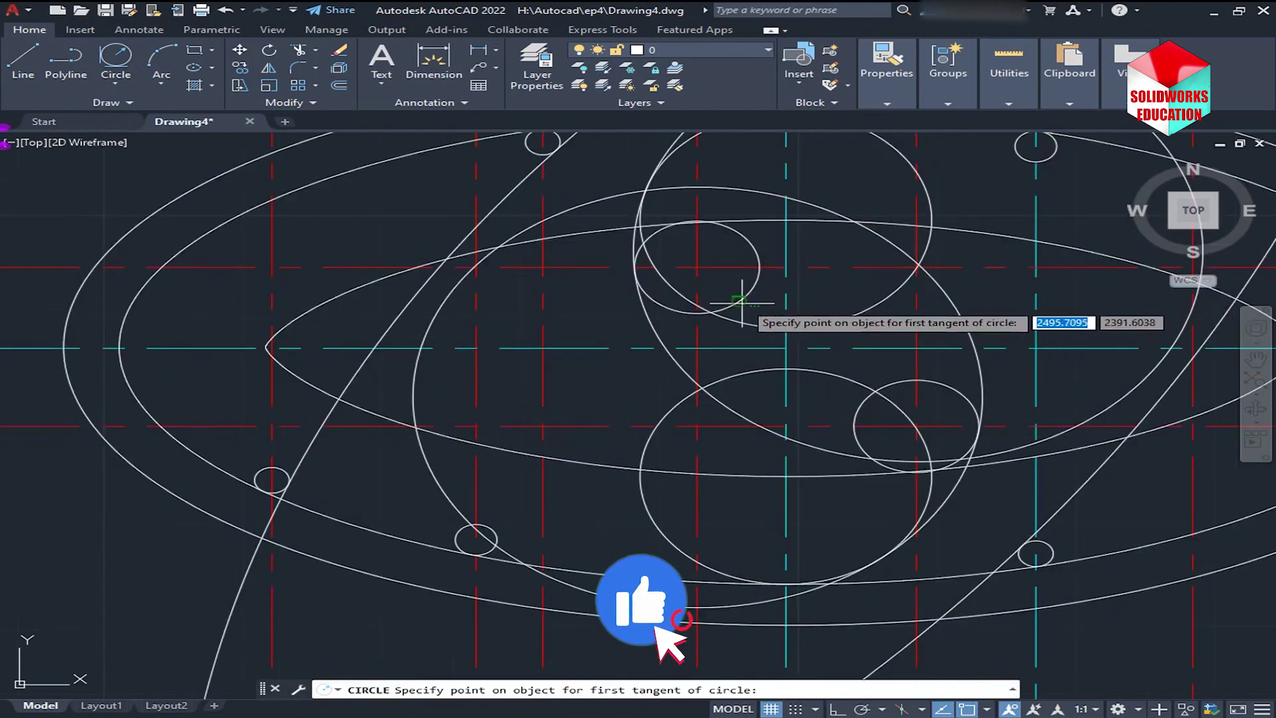
pyautogui.click(1053, 167)
pyautogui.click(1035, 200)
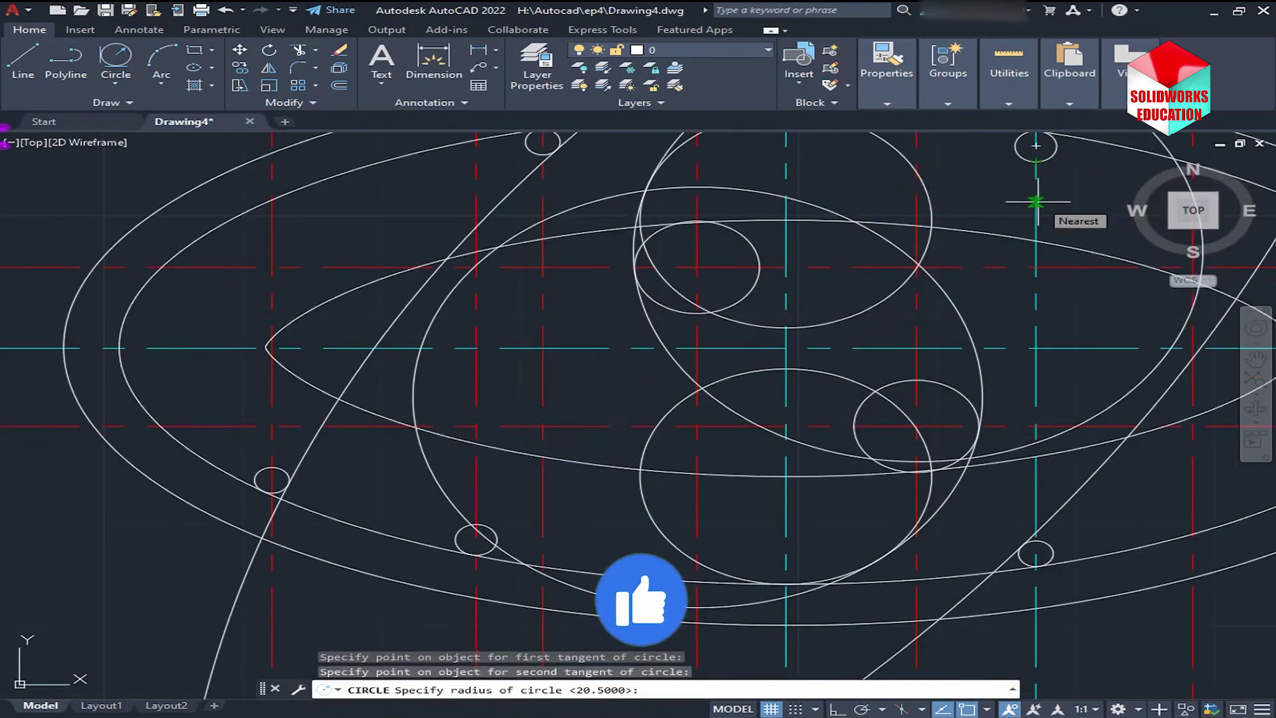
pyautogui.write('85.5')
pyautogui.press('Return')
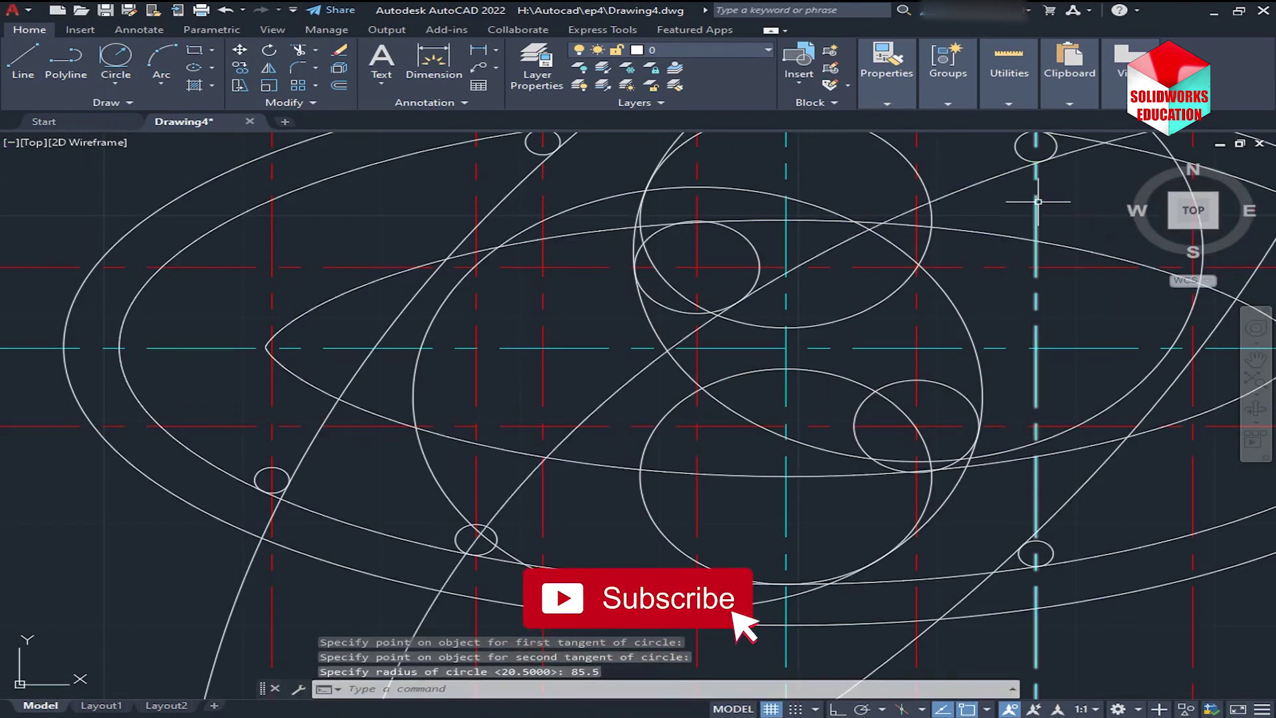
pyautogui.moveTo(947, 211); pyautogui.dragTo(913, 293, button='middle')
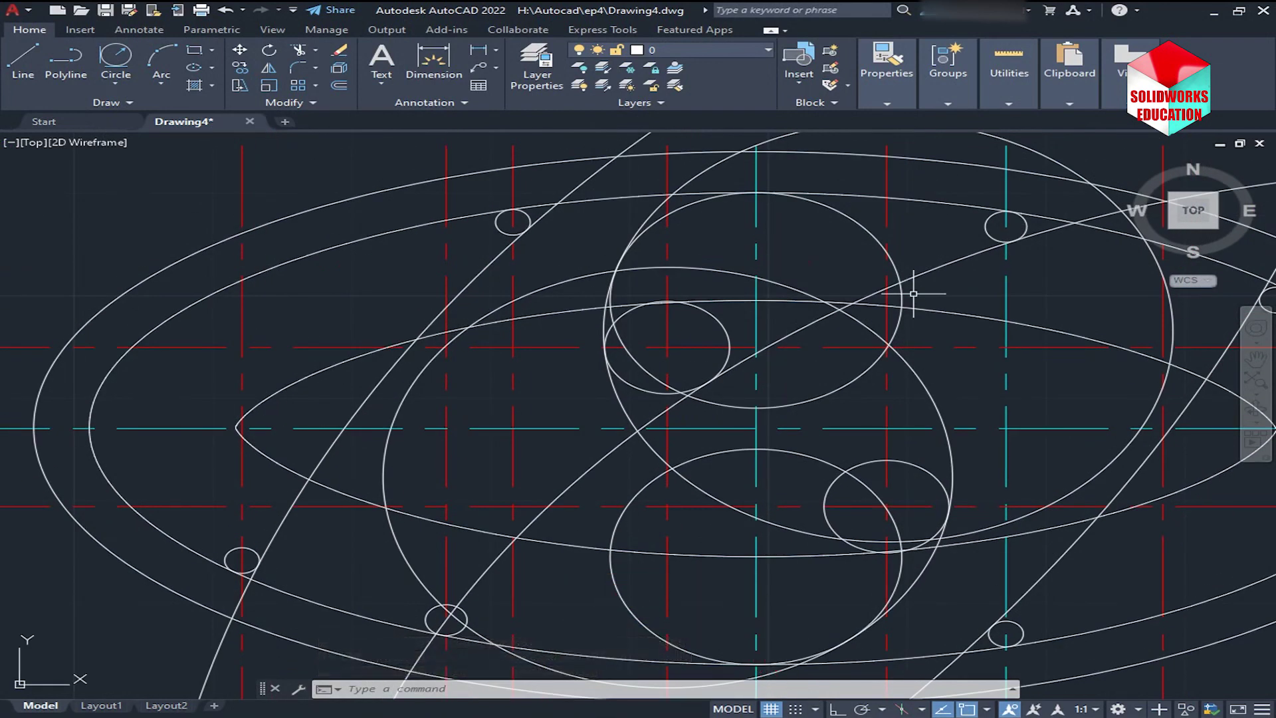
pyautogui.click(940, 268)
pyautogui.press('Delete')
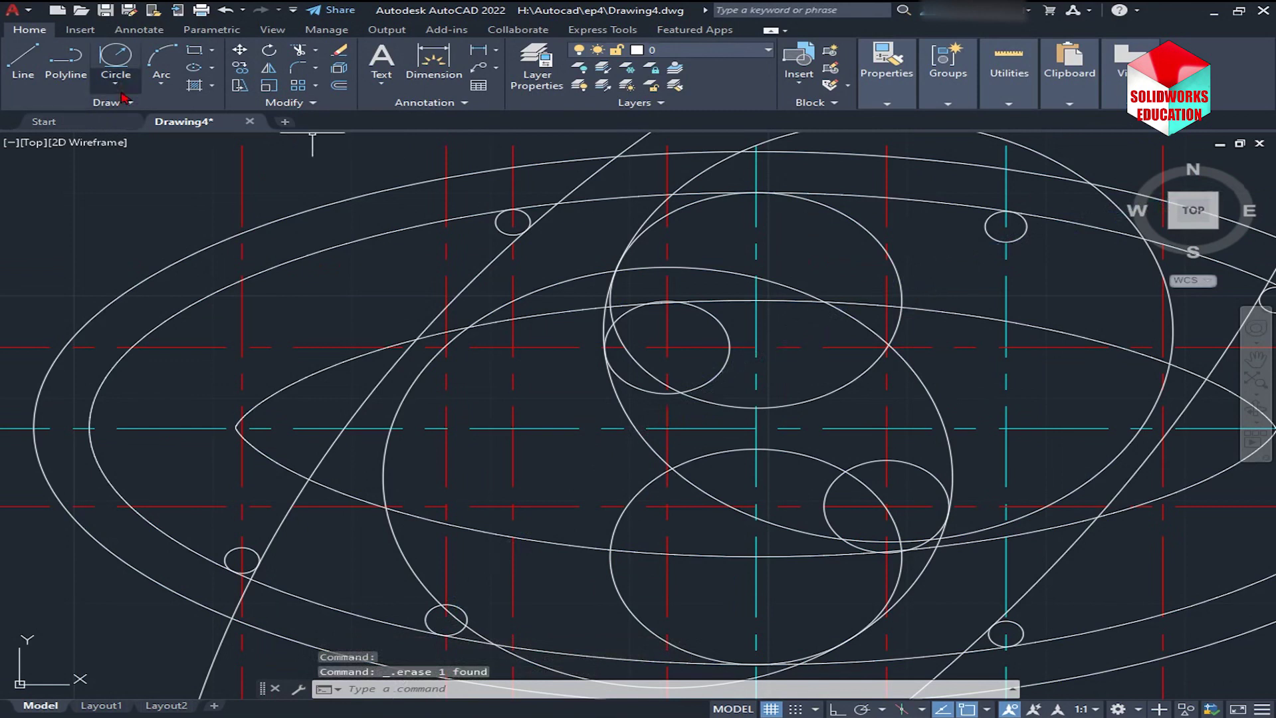
# - Add an 85.5-radius circle tangent to the upper small circle and upper-right hole circle
pyautogui.click(115, 83)
pyautogui.click(178, 236)
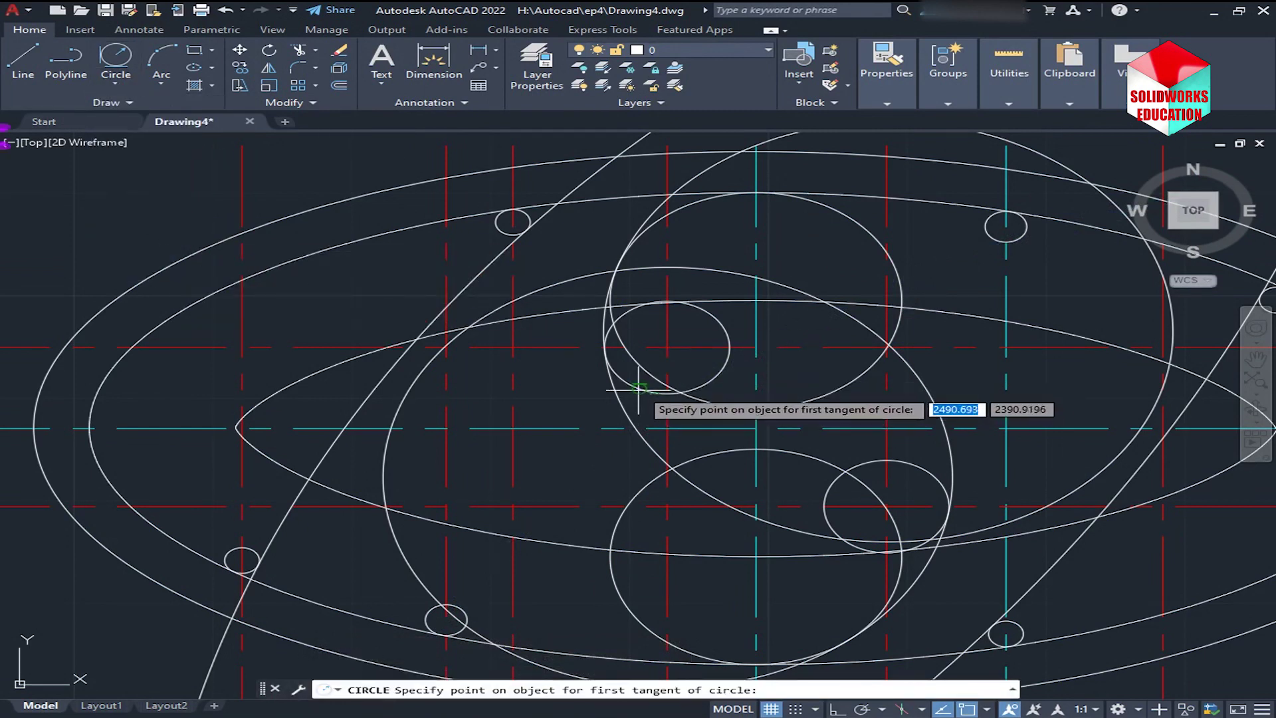
pyautogui.click(634, 389)
pyautogui.click(1027, 222)
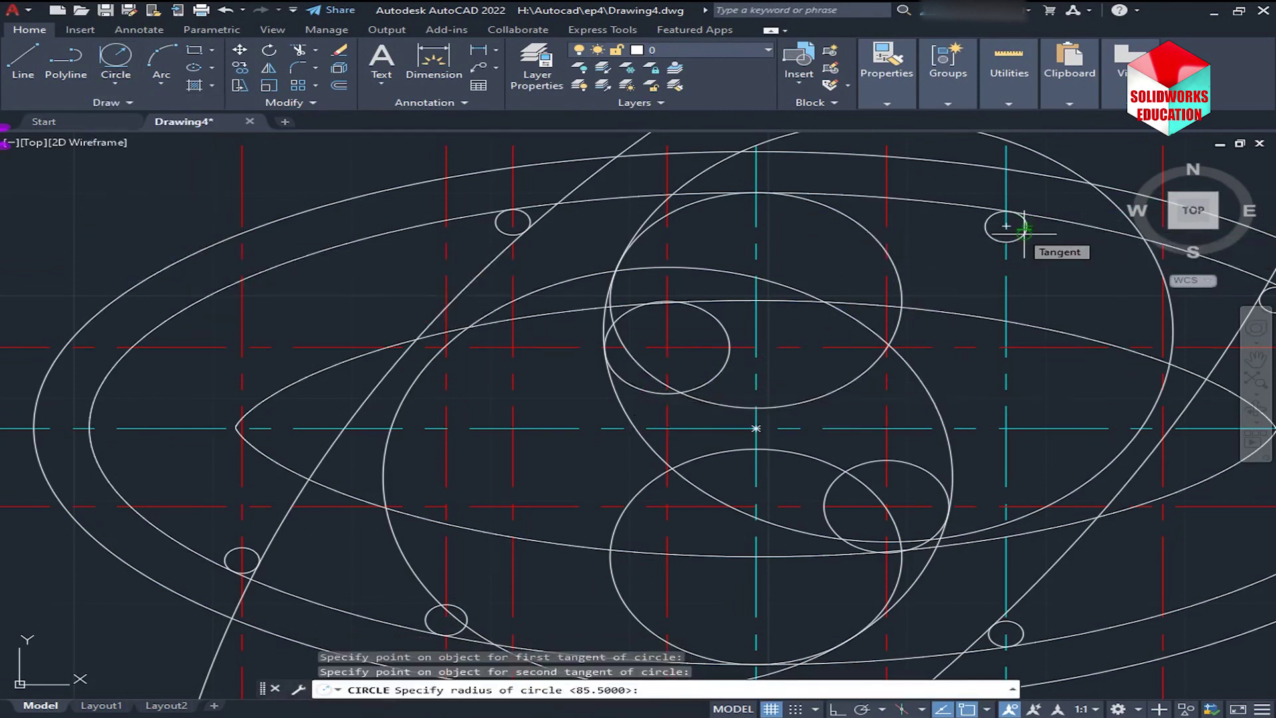
pyautogui.press('Return')
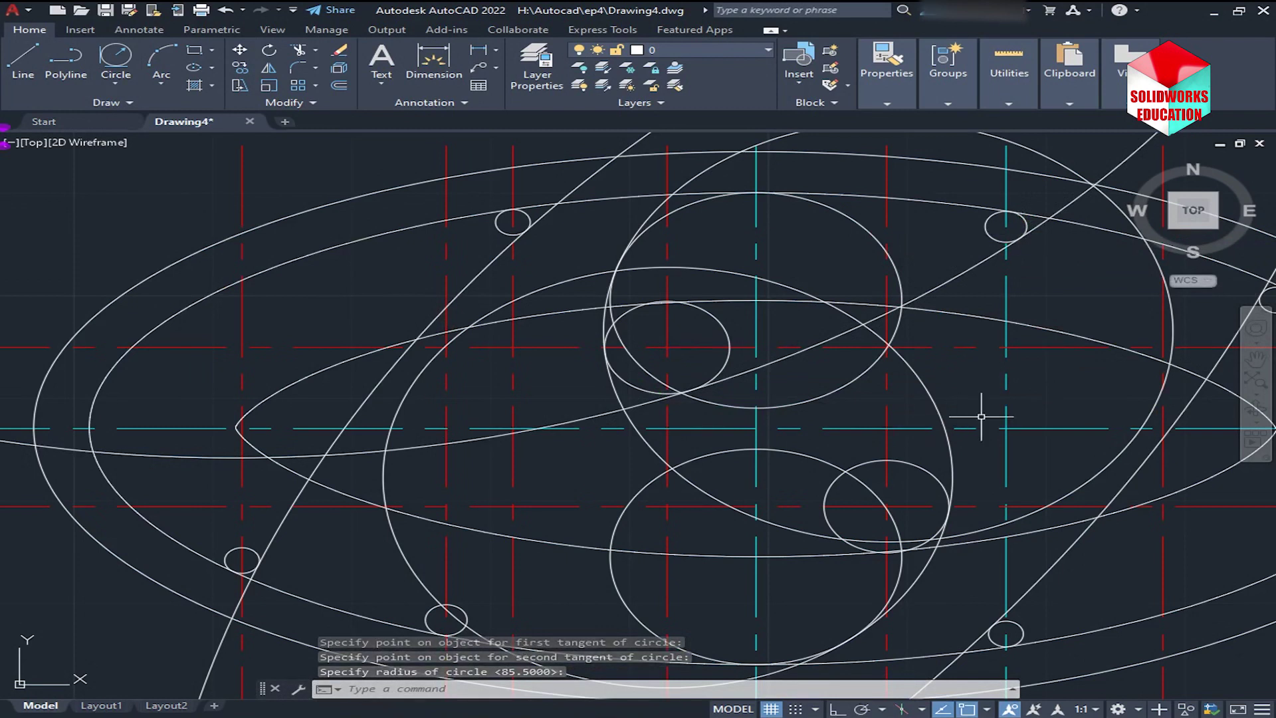
# - Add an 85.5-radius circle tangent to the lower small circle and lower-left hole circle, then zoom extents
pyautogui.click(115, 83)
pyautogui.click(166, 265)
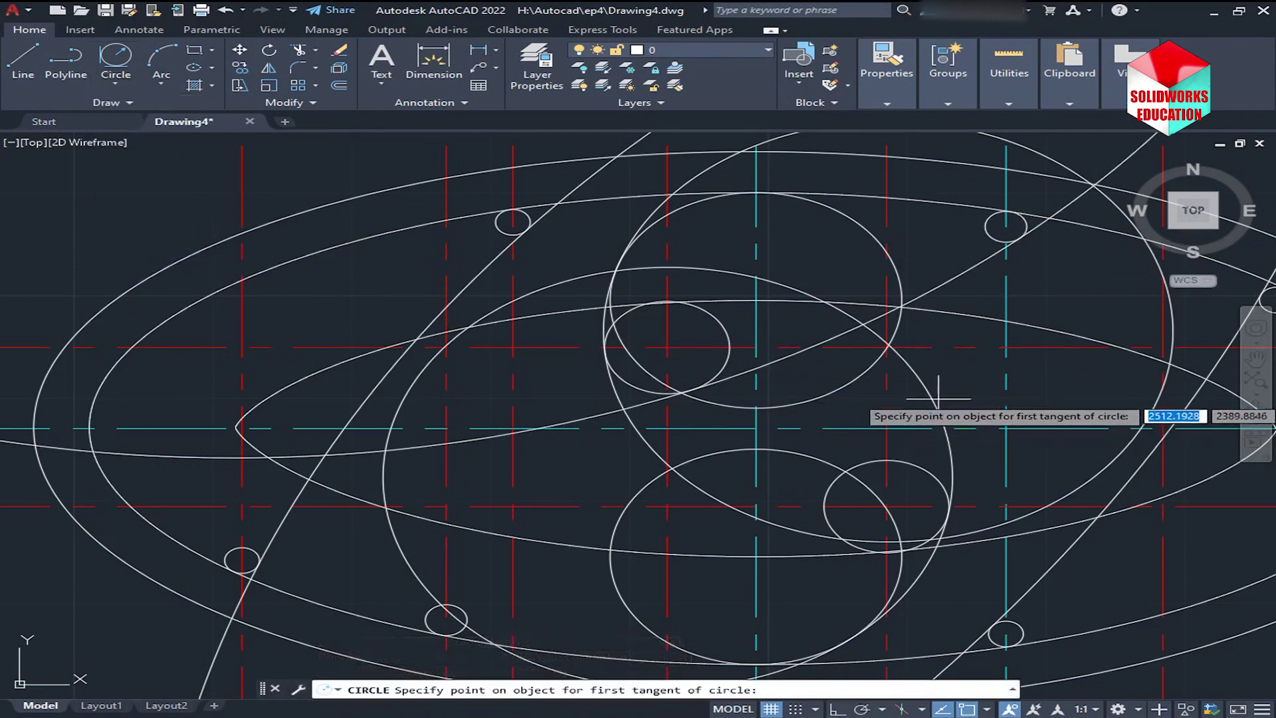
pyautogui.moveTo(937, 398); pyautogui.dragTo(917, 317, button='middle')
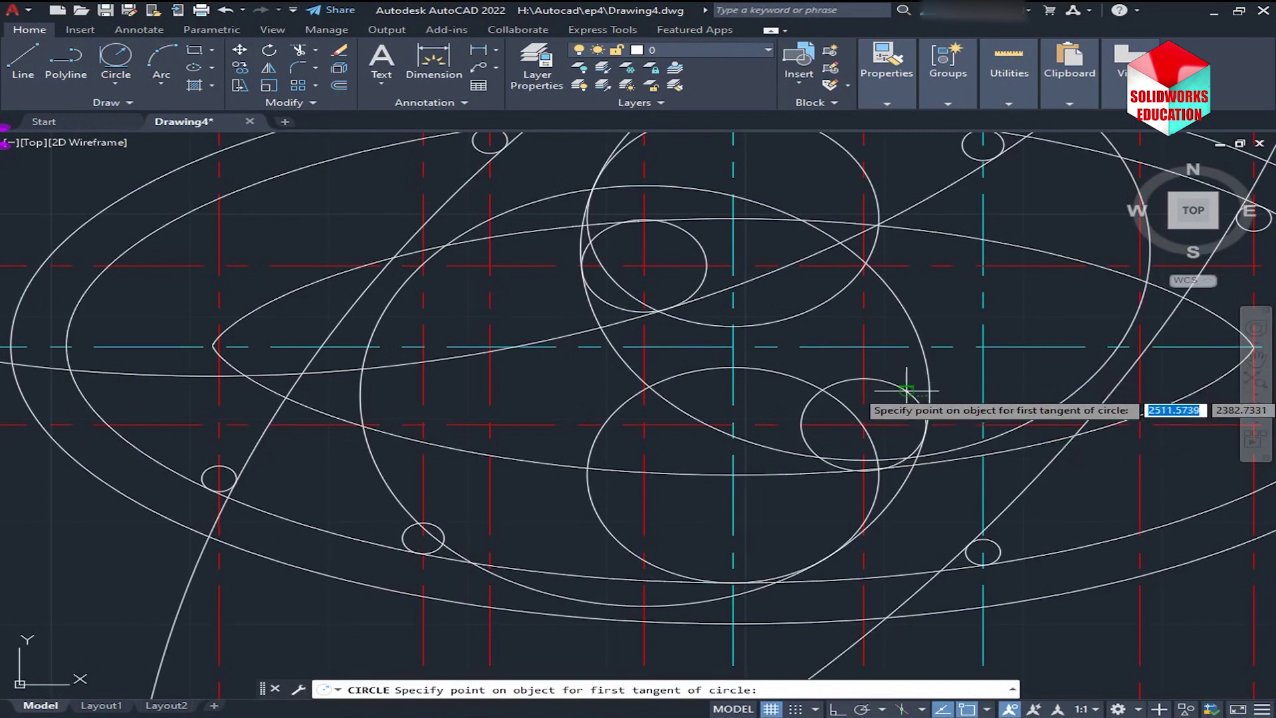
pyautogui.click(906, 388)
pyautogui.click(408, 531)
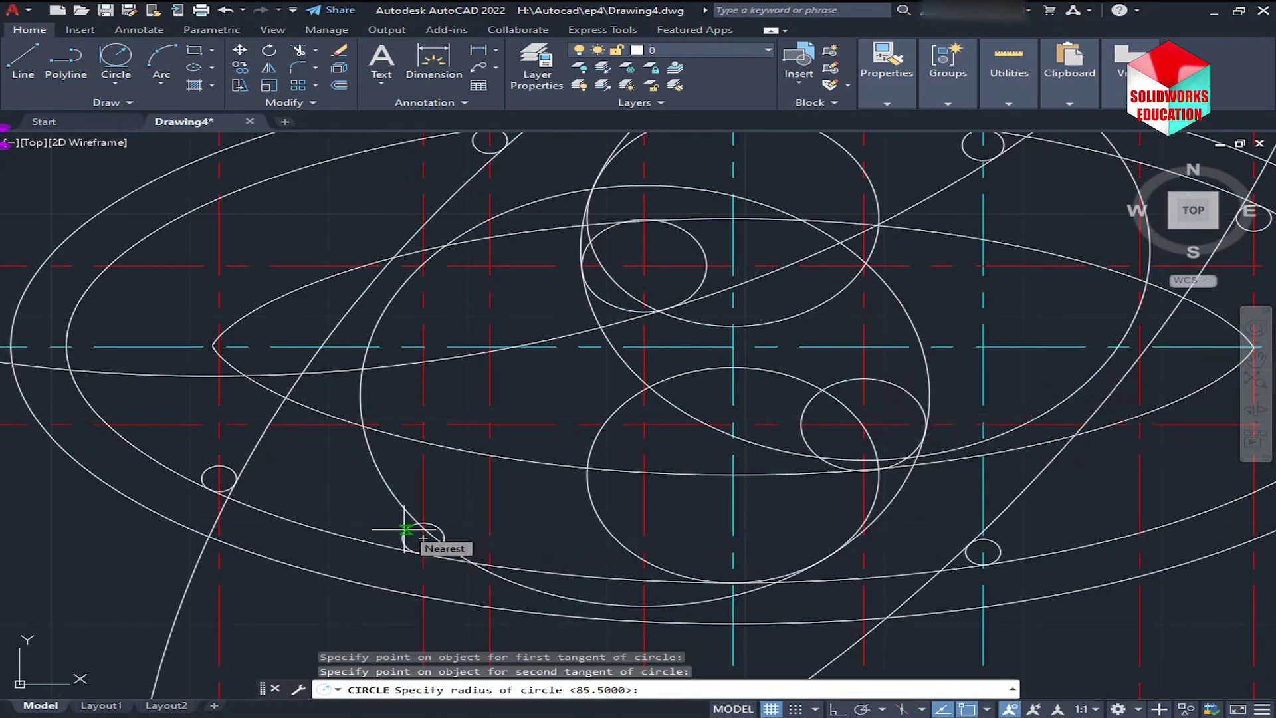
pyautogui.press('Return')
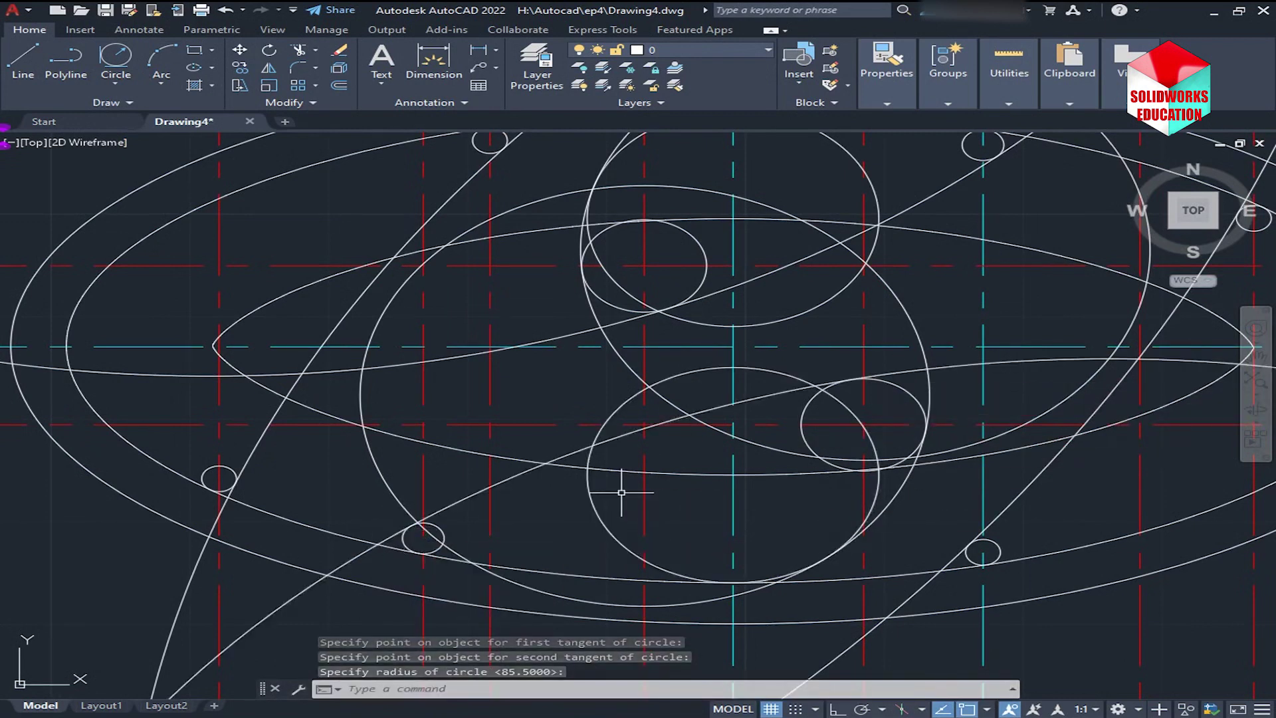
pyautogui.middleClick(622, 492)
pyautogui.middleClick(621, 491)
pyautogui.scroll(-4, 721, 483)
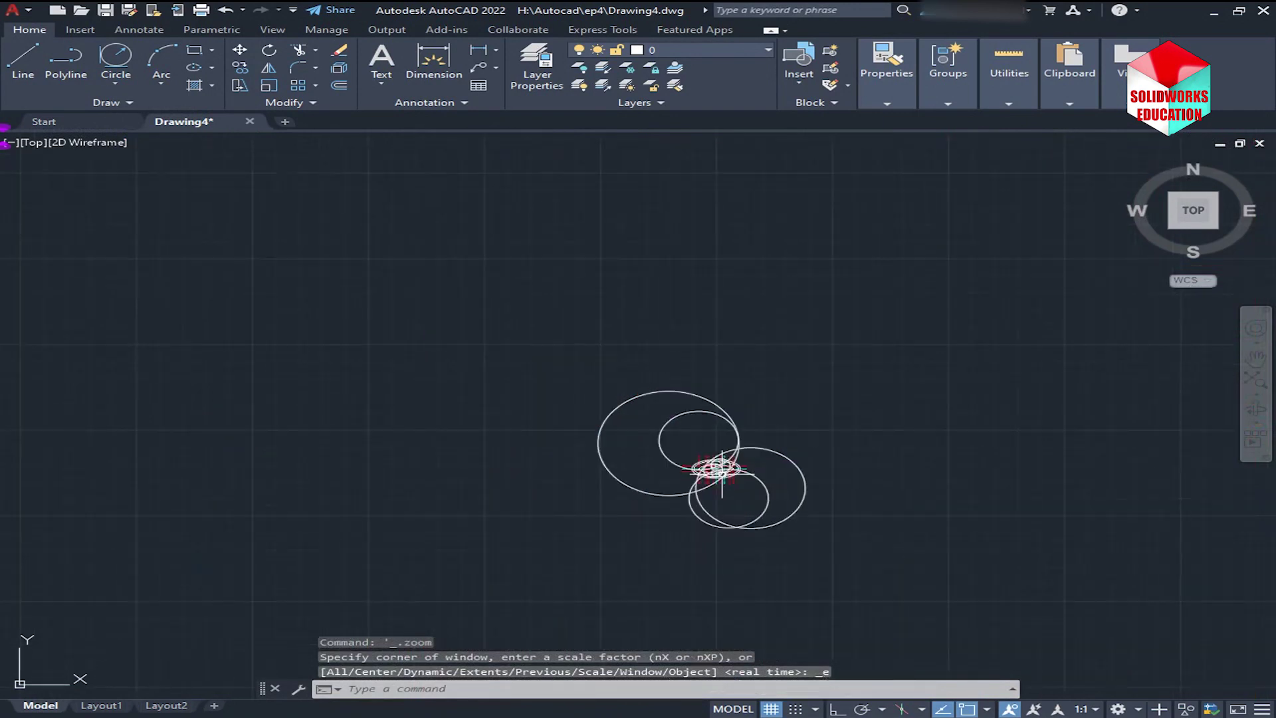
pyautogui.scroll(9, 720, 483)
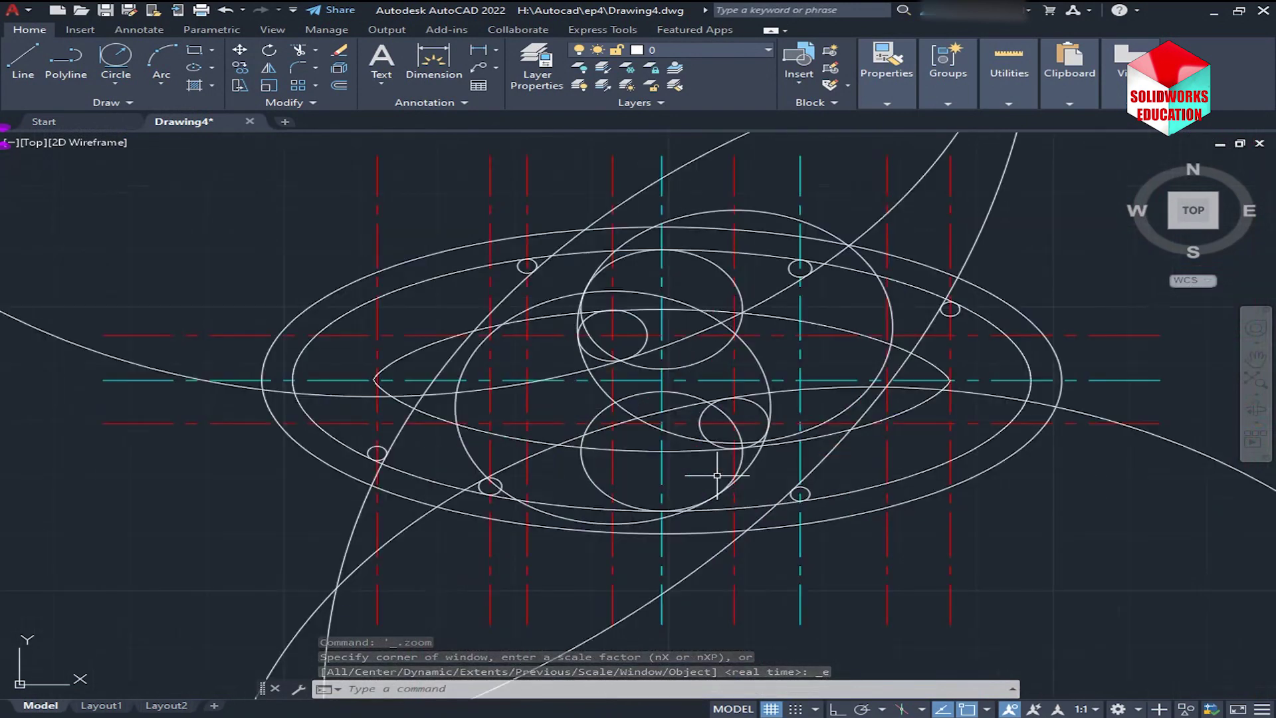
# - Erase the upper spline, then crossing-select and erase the lower spline across the logo's middle
pyautogui.click(920, 358)
pyautogui.moveTo(949, 378)
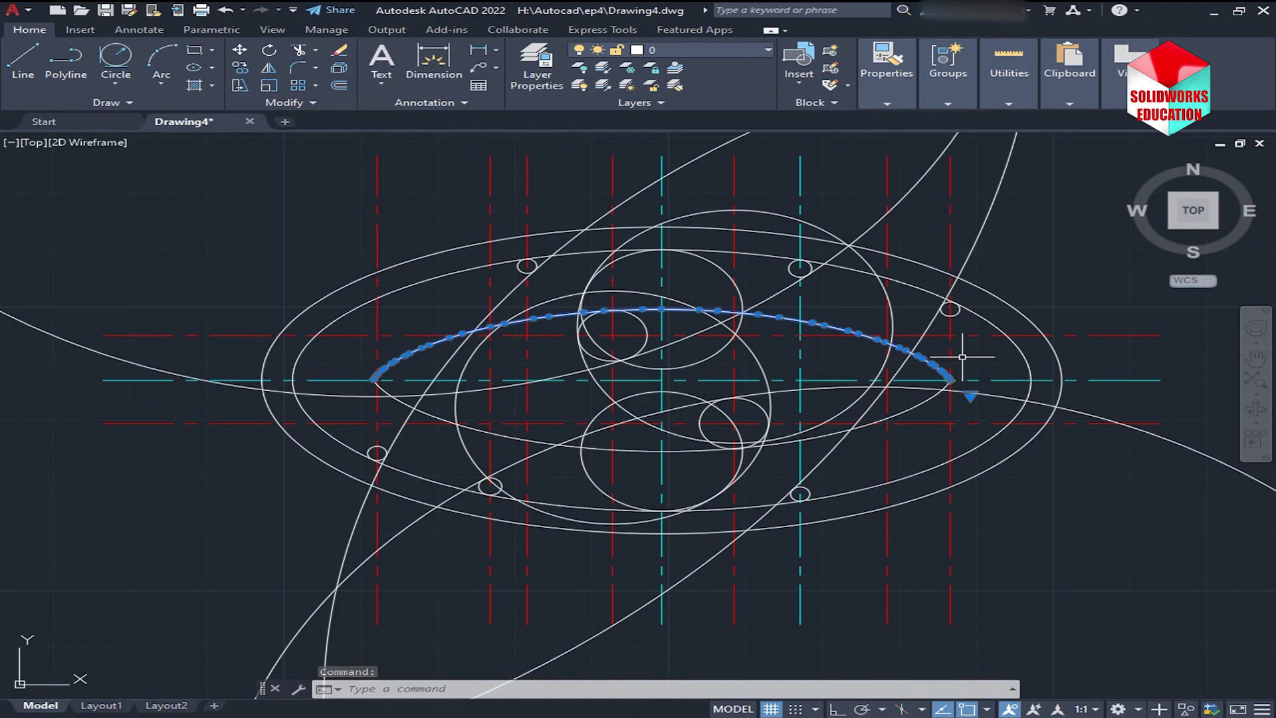
pyautogui.press('Delete')
pyautogui.click(924, 404)
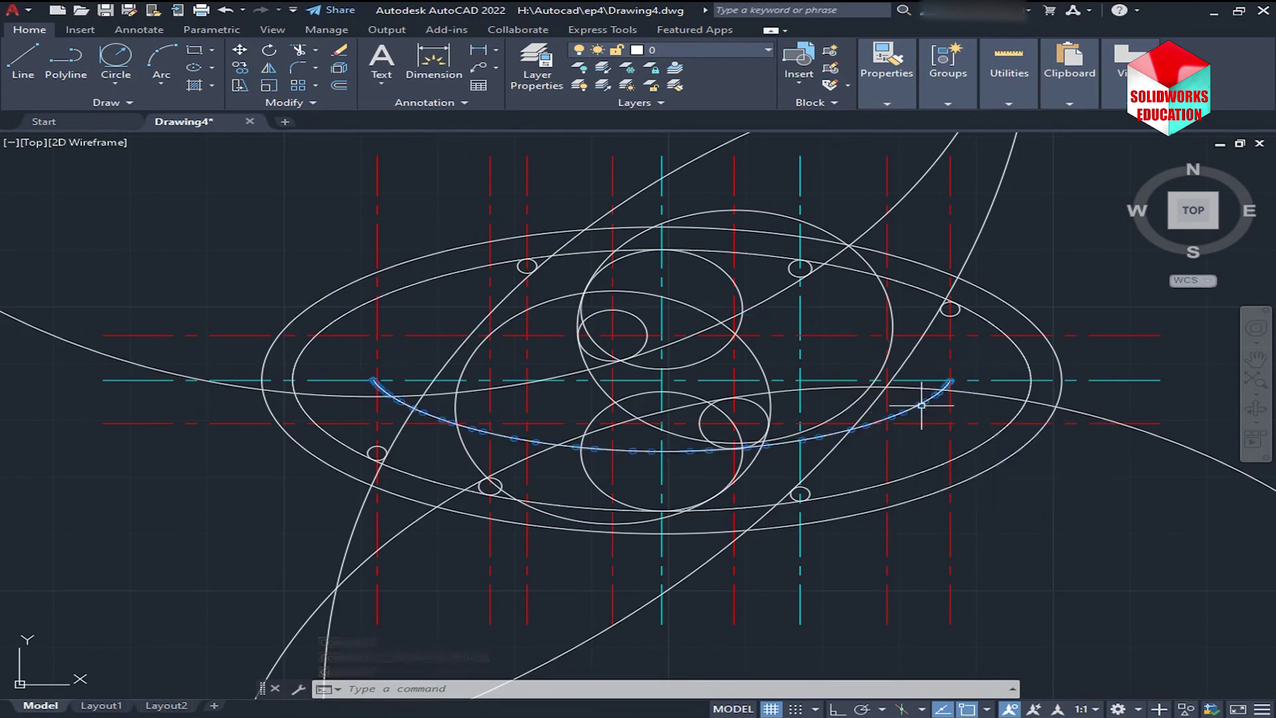
pyautogui.press('Escape')
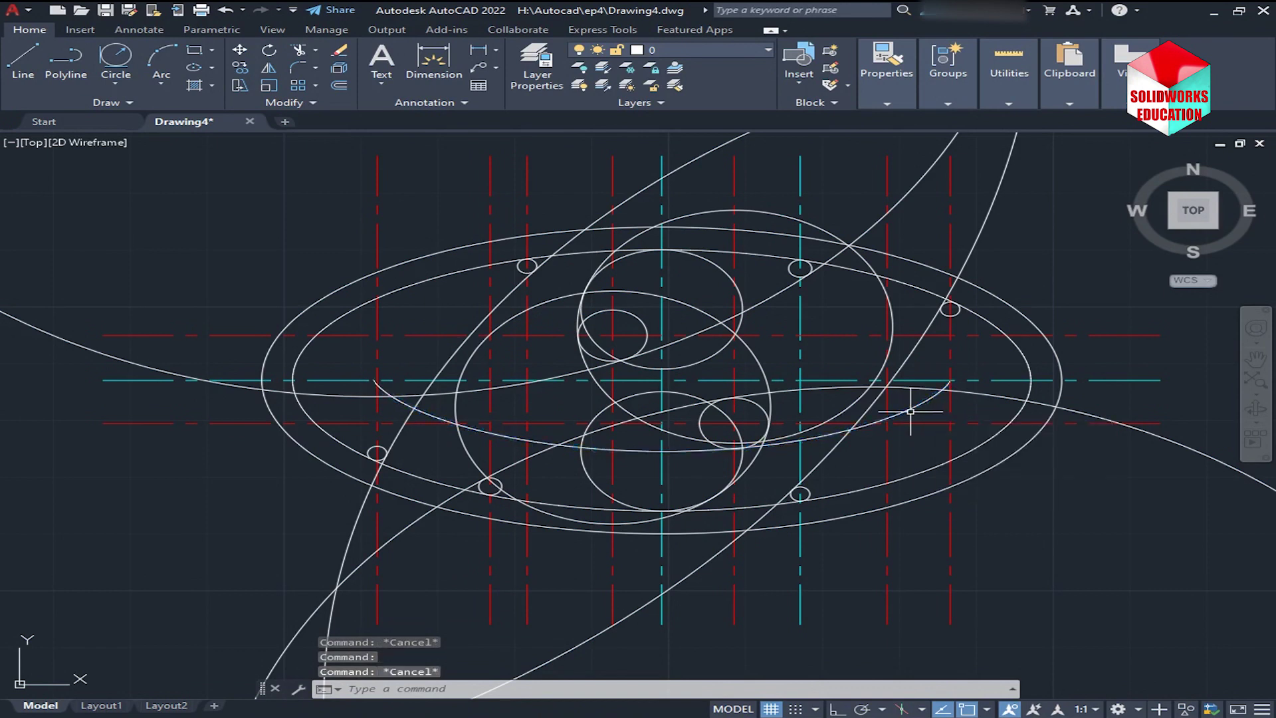
pyautogui.click(904, 413)
pyautogui.click(992, 486)
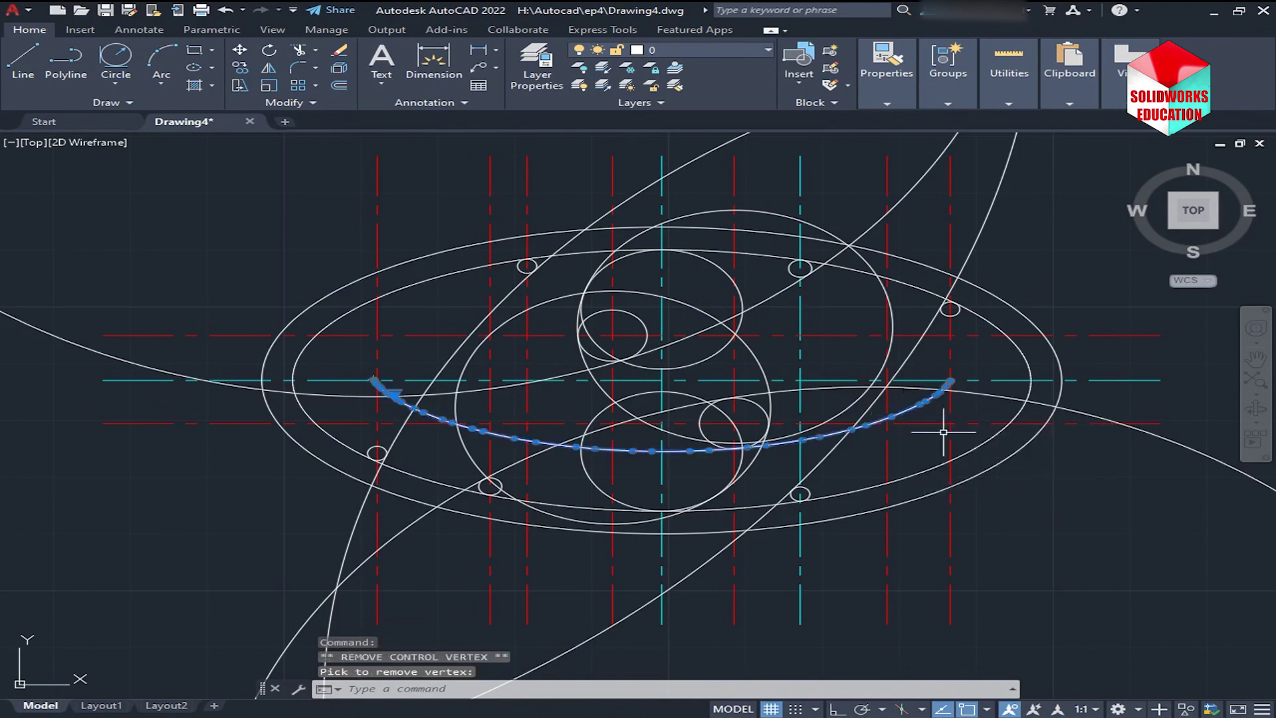
pyautogui.press('Escape')
pyautogui.click(664, 430)
pyautogui.click(631, 460)
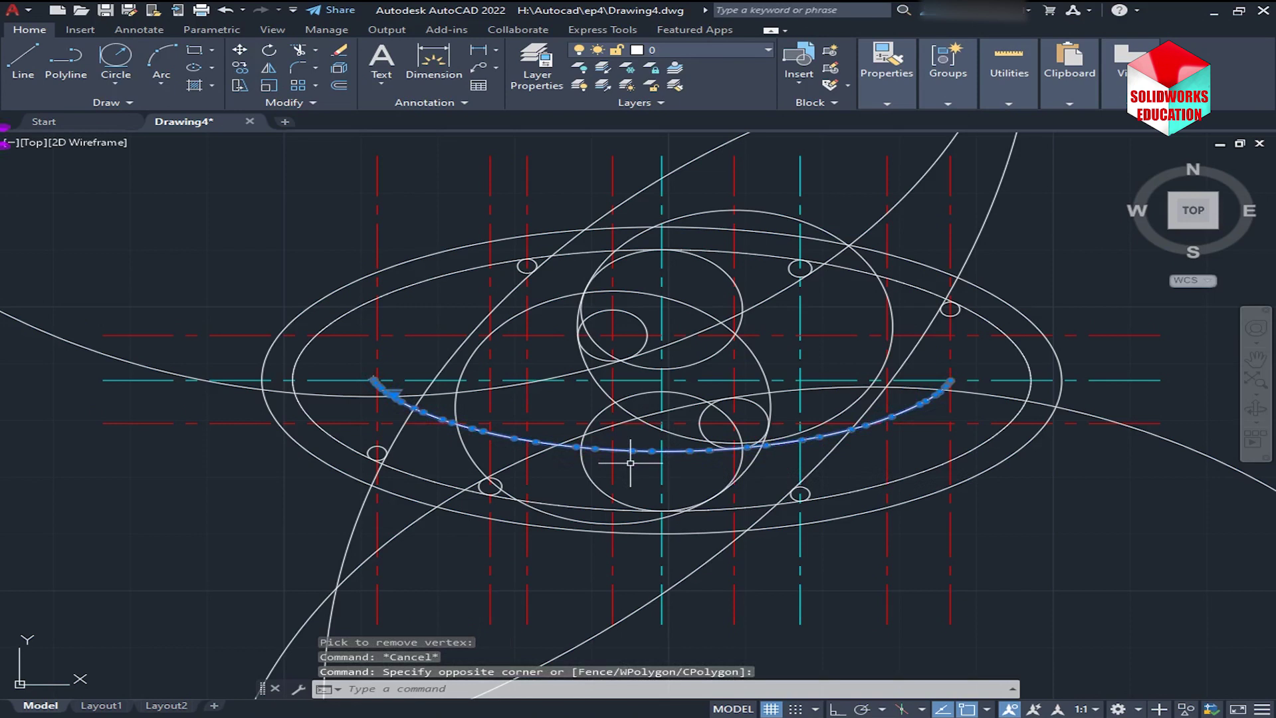
pyautogui.press('Delete')
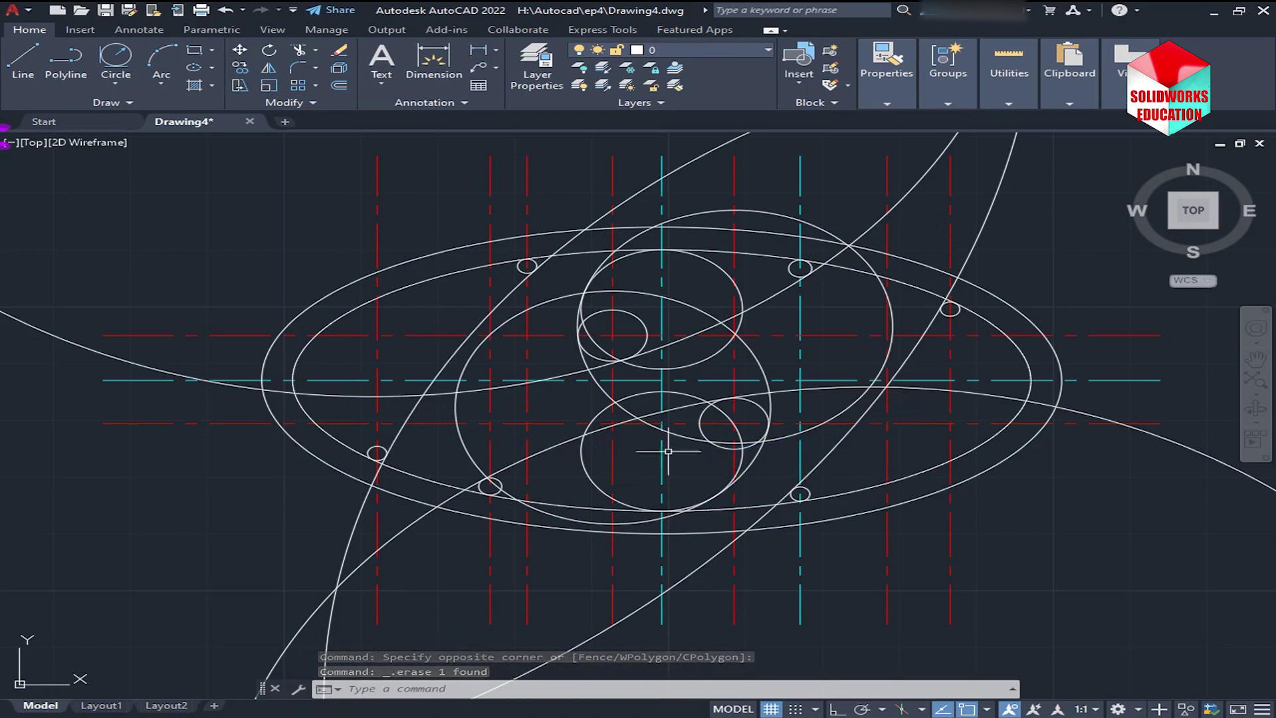
# - Trim the excess line and diagonal pieces around the lower-right small circle, undoing one wrong trim
pyautogui.click(299, 50)
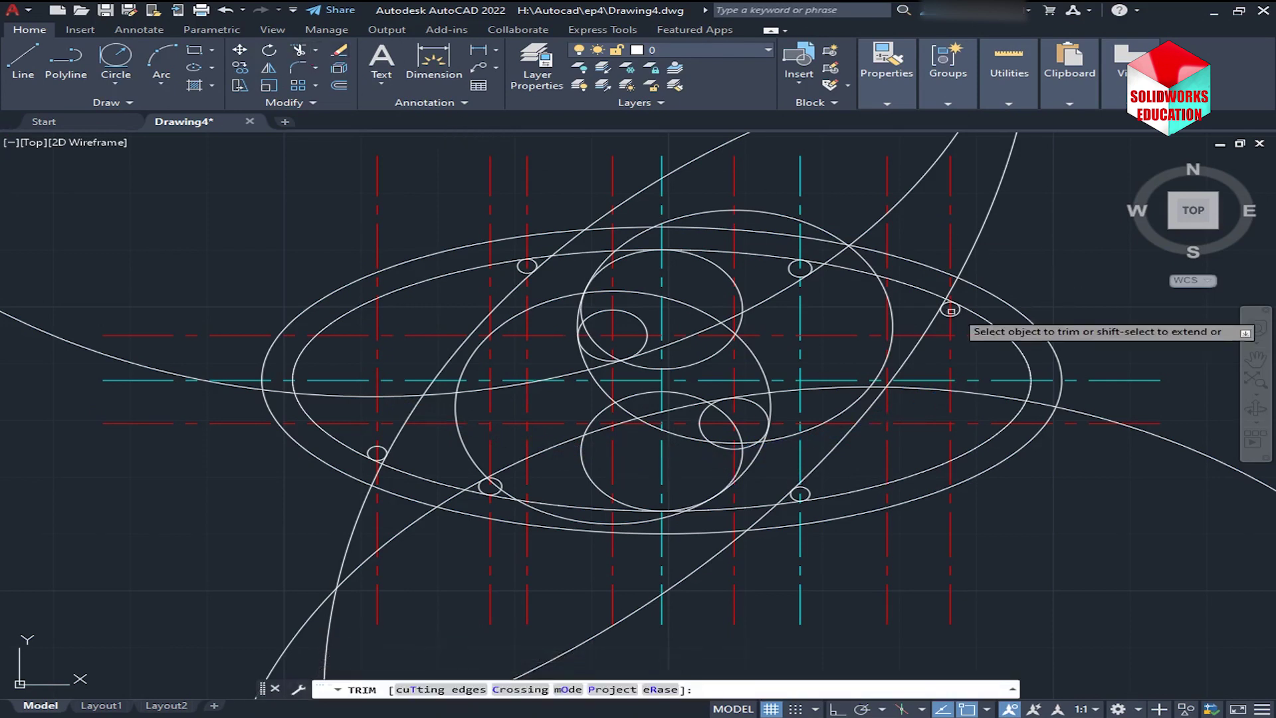
pyautogui.scroll(-4, 951, 309)
pyautogui.scroll(14, 950, 309)
pyautogui.click(1046, 327)
pyautogui.click(997, 293)
pyautogui.click(968, 307)
pyautogui.press('Return')
pyautogui.click(958, 468)
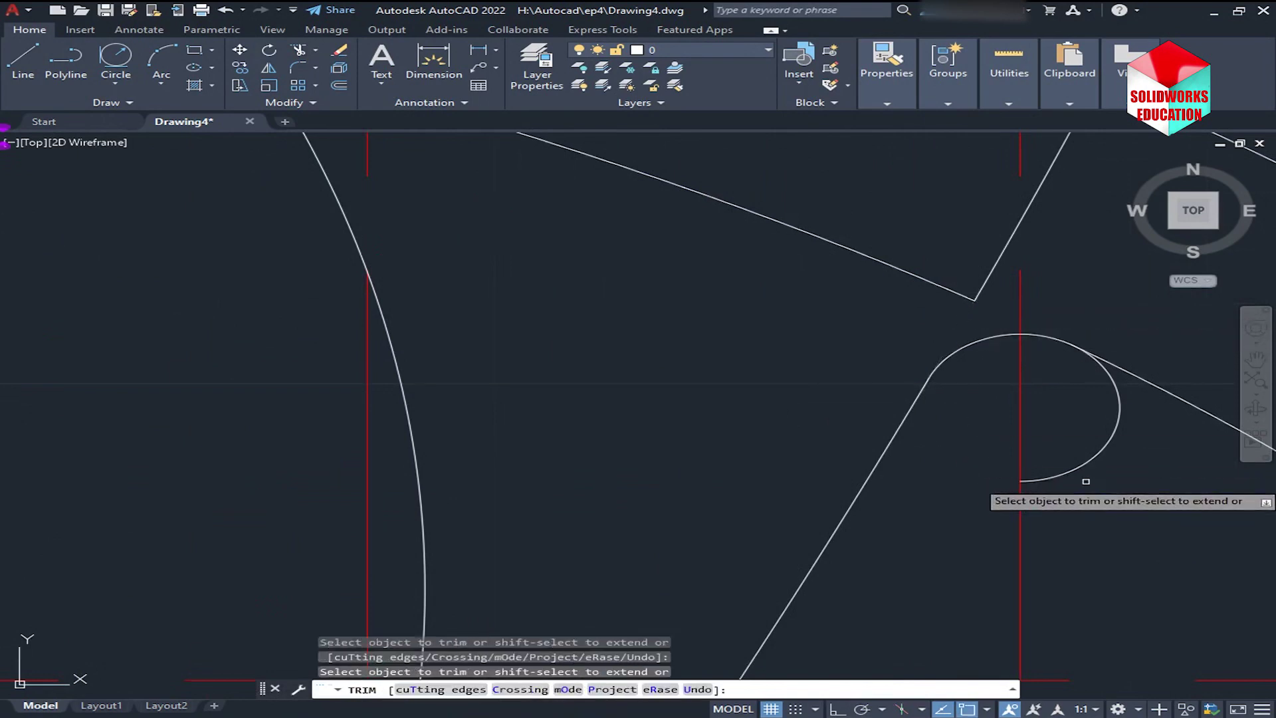
pyautogui.scroll(-5, 1023, 478)
pyautogui.moveTo(1024, 479); pyautogui.dragTo(1067, 250, button='middle')
pyautogui.scroll(1, 651, 585)
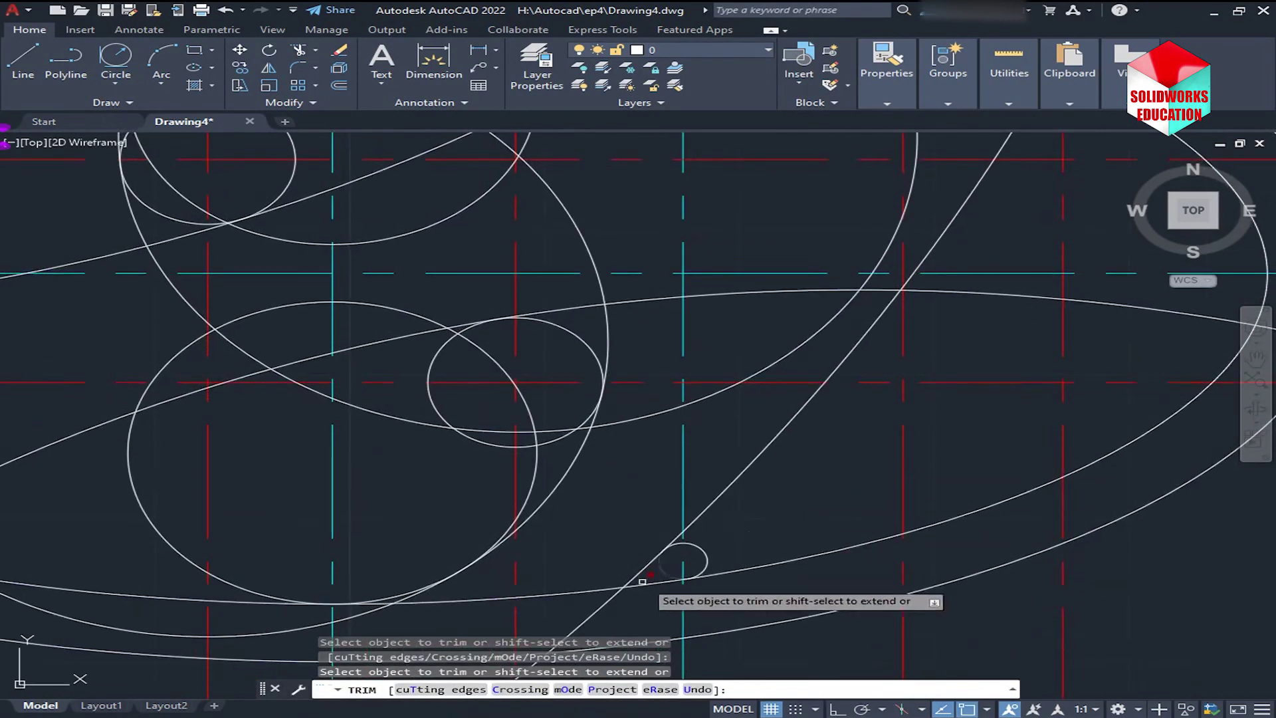
pyautogui.scroll(3, 651, 585)
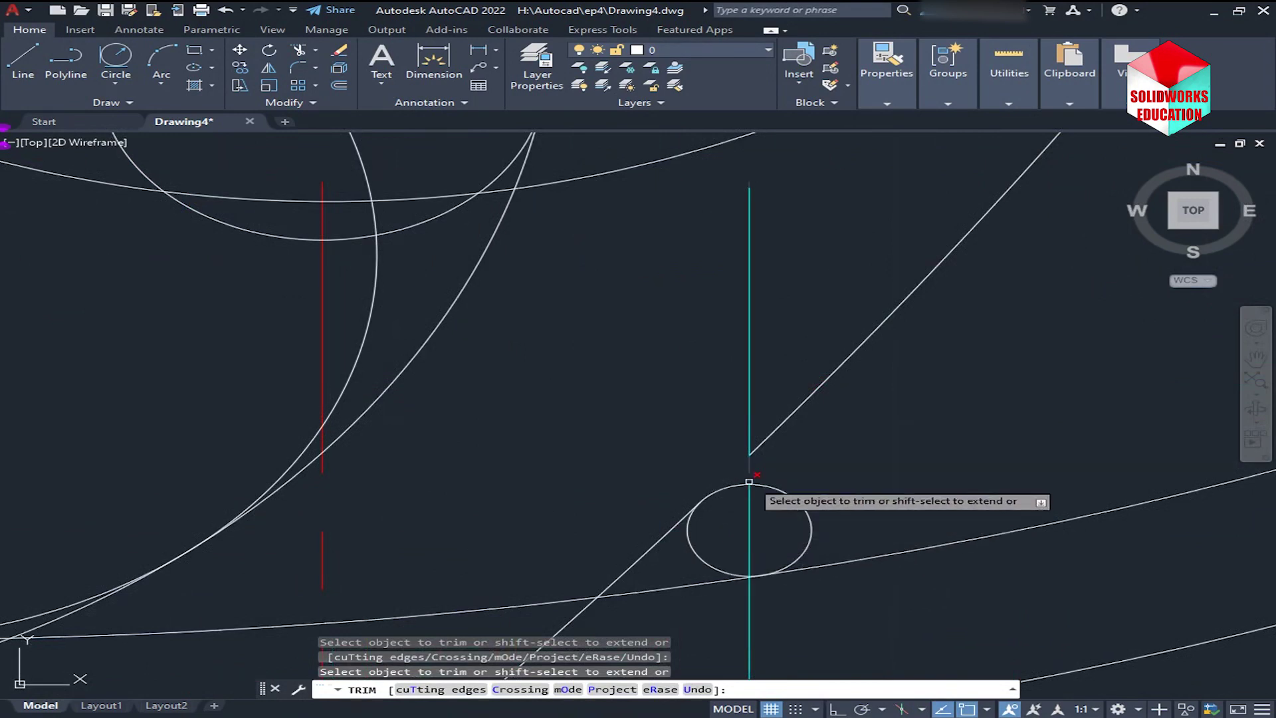
pyautogui.hotkey('ctrl', 'z')
# - Trim the diagonal line and lower curve back to the circle, then erase the long right curve
pyautogui.scroll(-4, 747, 487)
pyautogui.scroll(2, 764, 492)
pyautogui.scroll(2, 784, 452)
pyautogui.scroll(2, 776, 420)
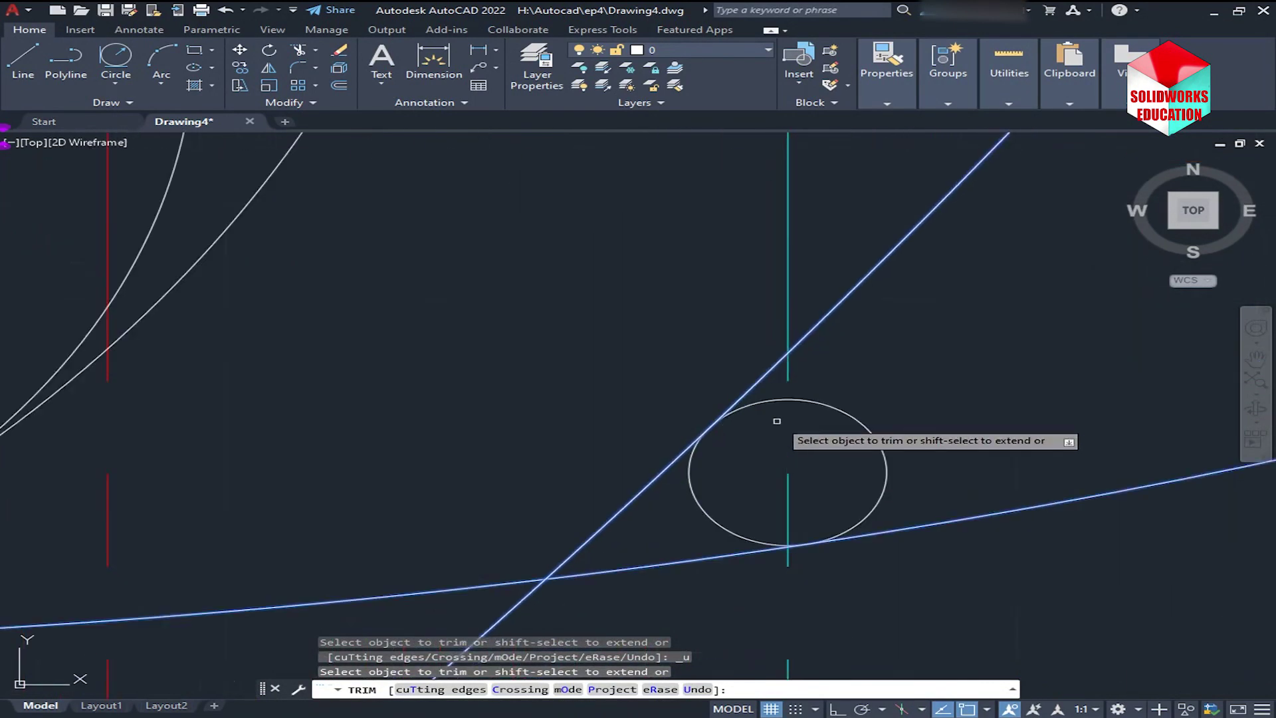
pyautogui.click(660, 476)
pyautogui.click(731, 554)
pyautogui.scroll(3, 735, 529)
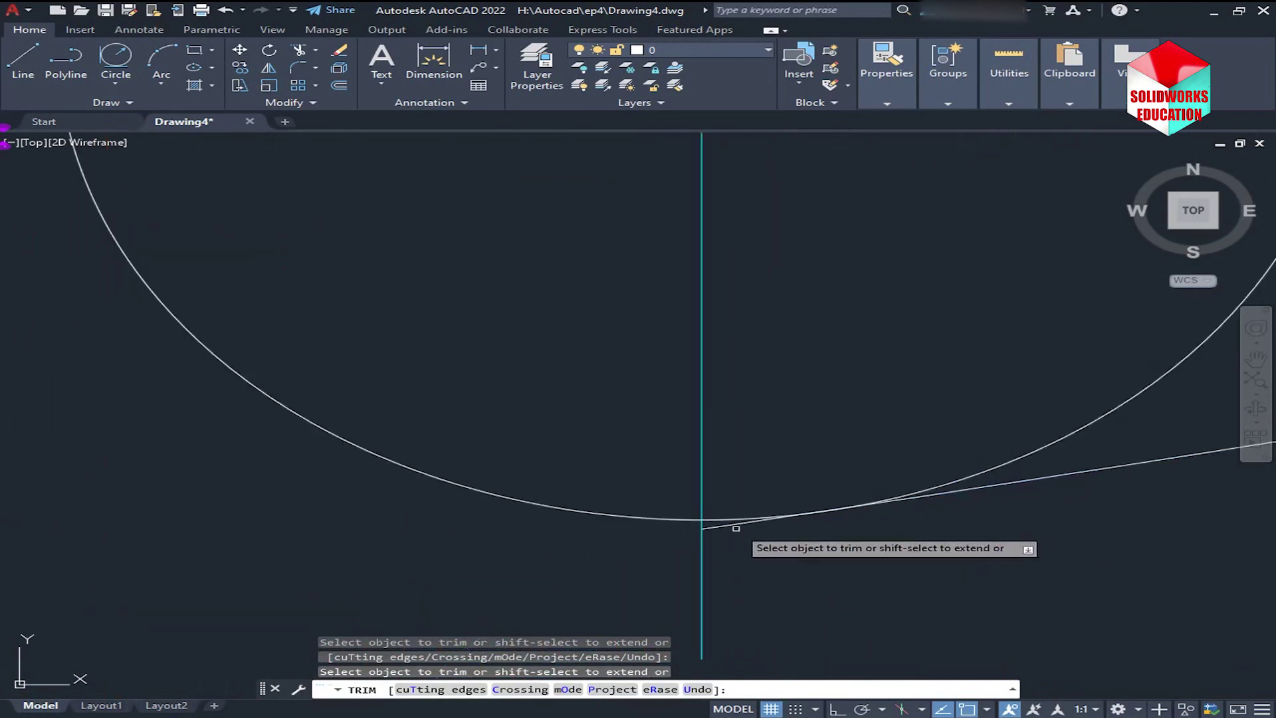
pyautogui.scroll(-2, 1043, 450)
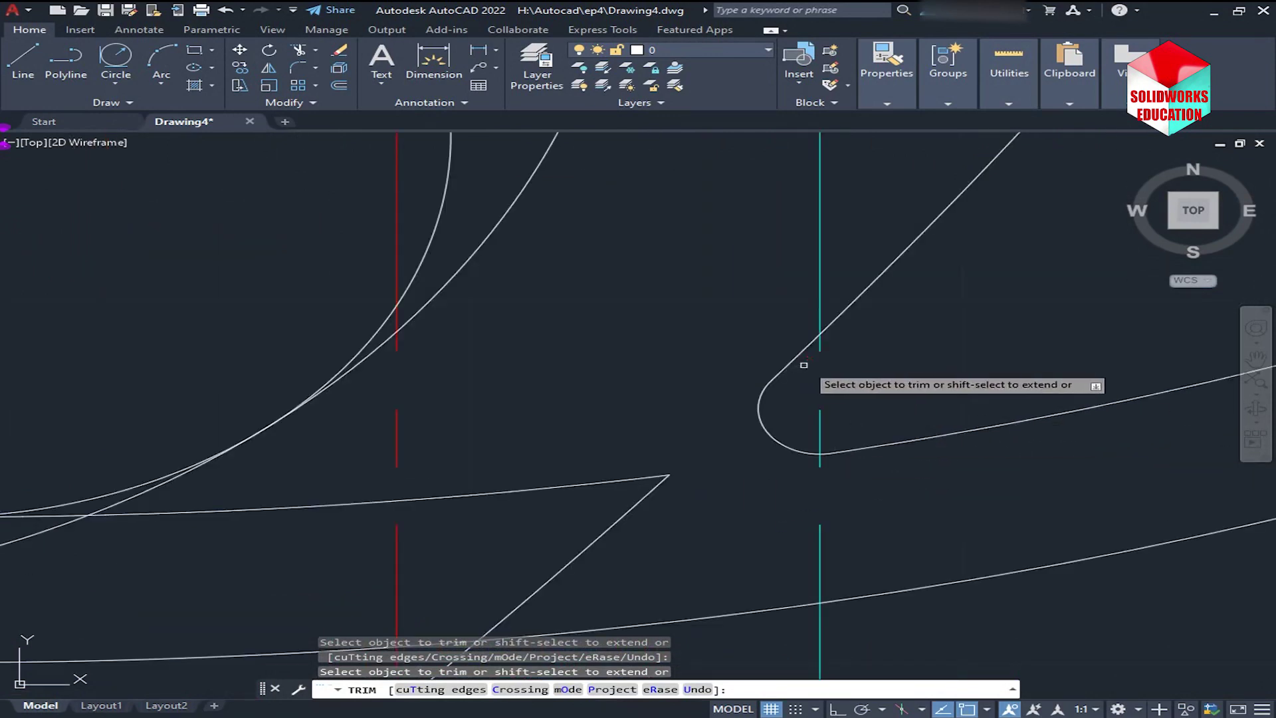
pyautogui.scroll(-3, 940, 432)
pyautogui.scroll(2, 977, 324)
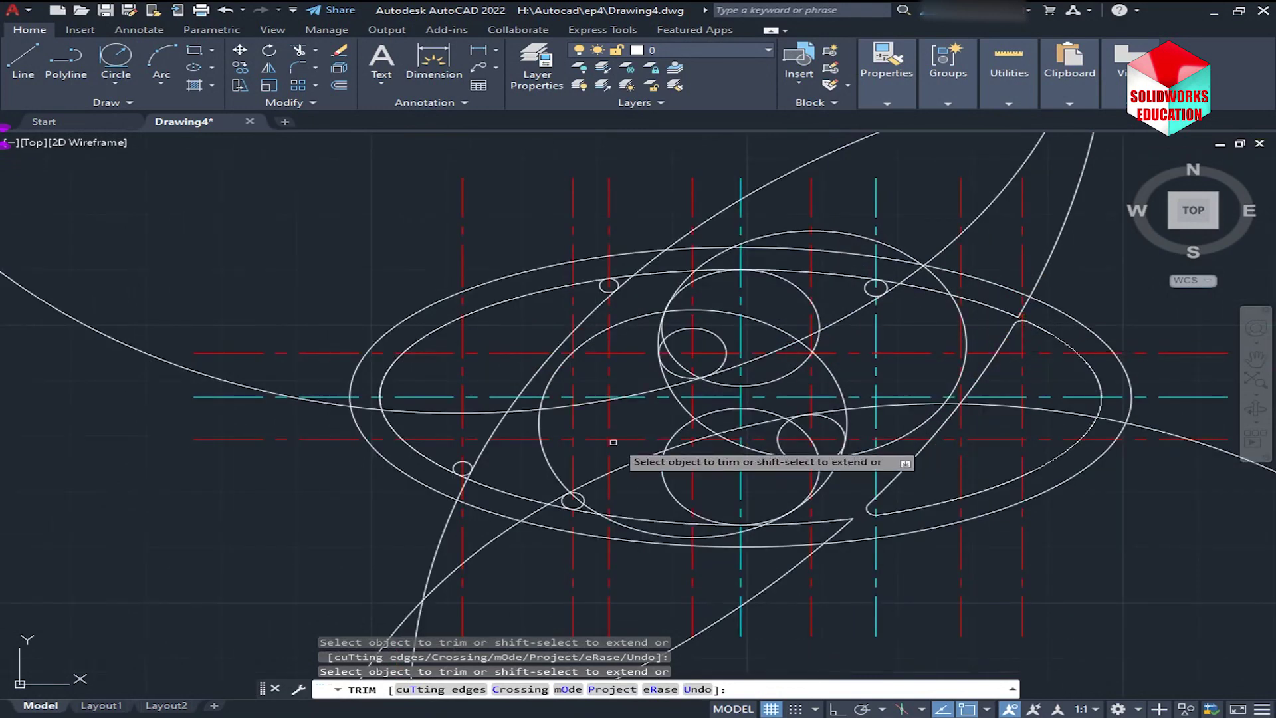
pyautogui.press('Escape')
pyautogui.click(1055, 271)
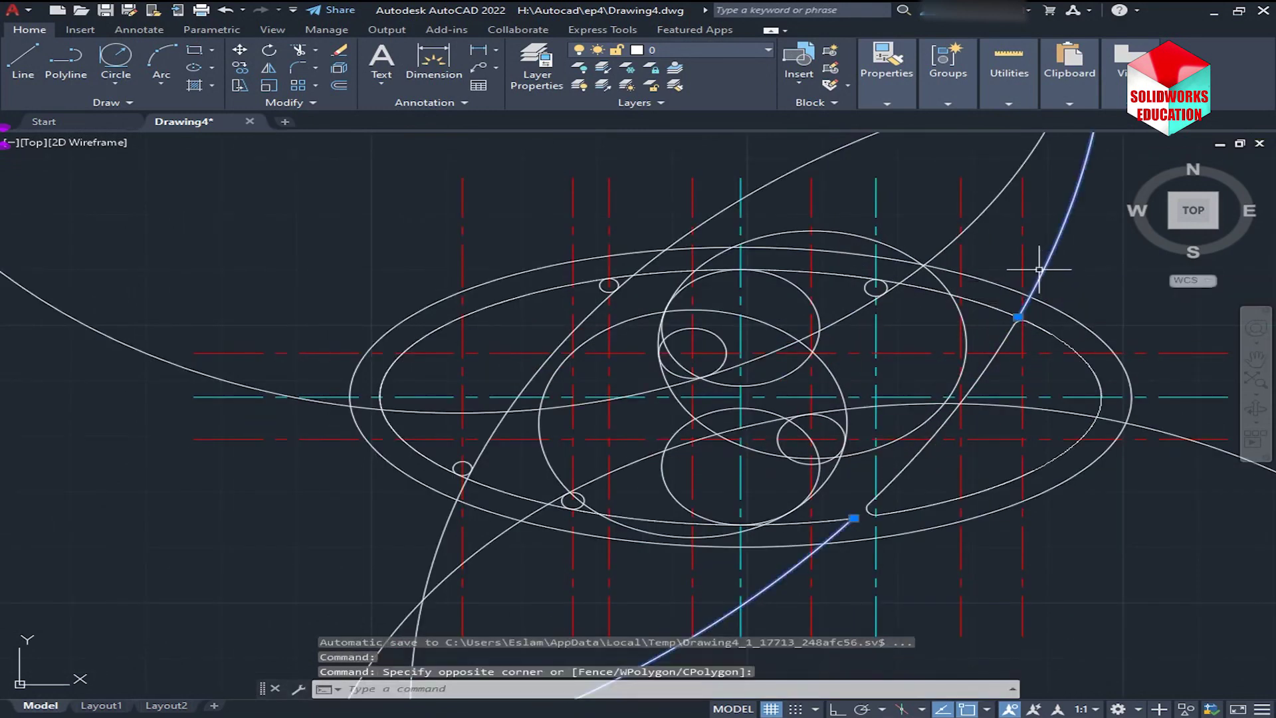
pyautogui.press('Delete')
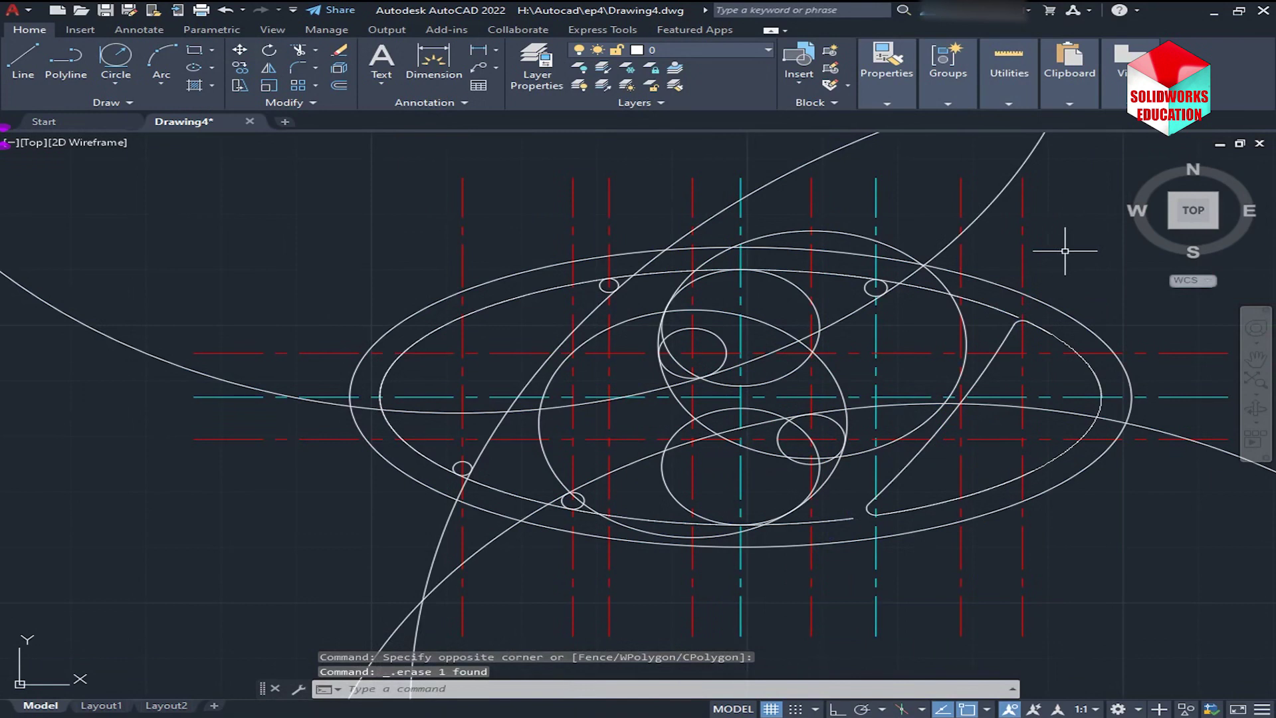
# - Trim the ellipse's top piece, the diagonal segment and the ellipse's lower-left arc with TR
pyautogui.write('tr')
pyautogui.press('Return')
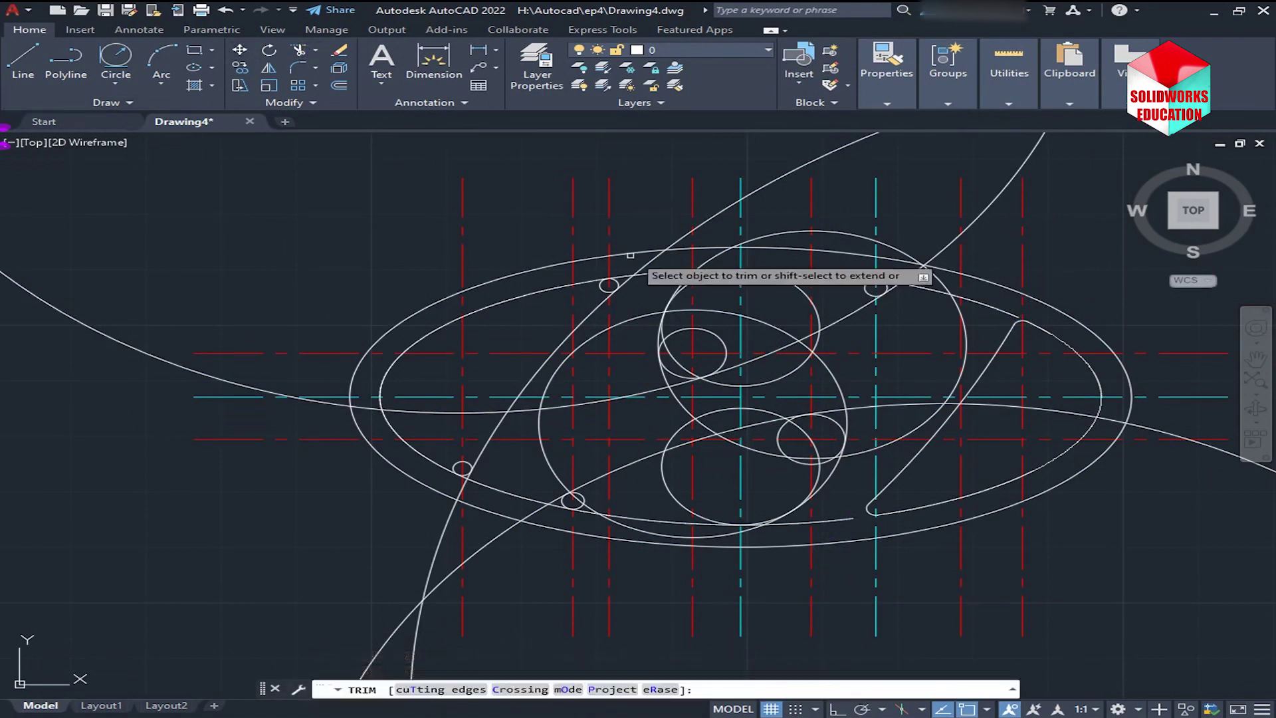
pyautogui.scroll(3, 613, 279)
pyautogui.scroll(5, 613, 279)
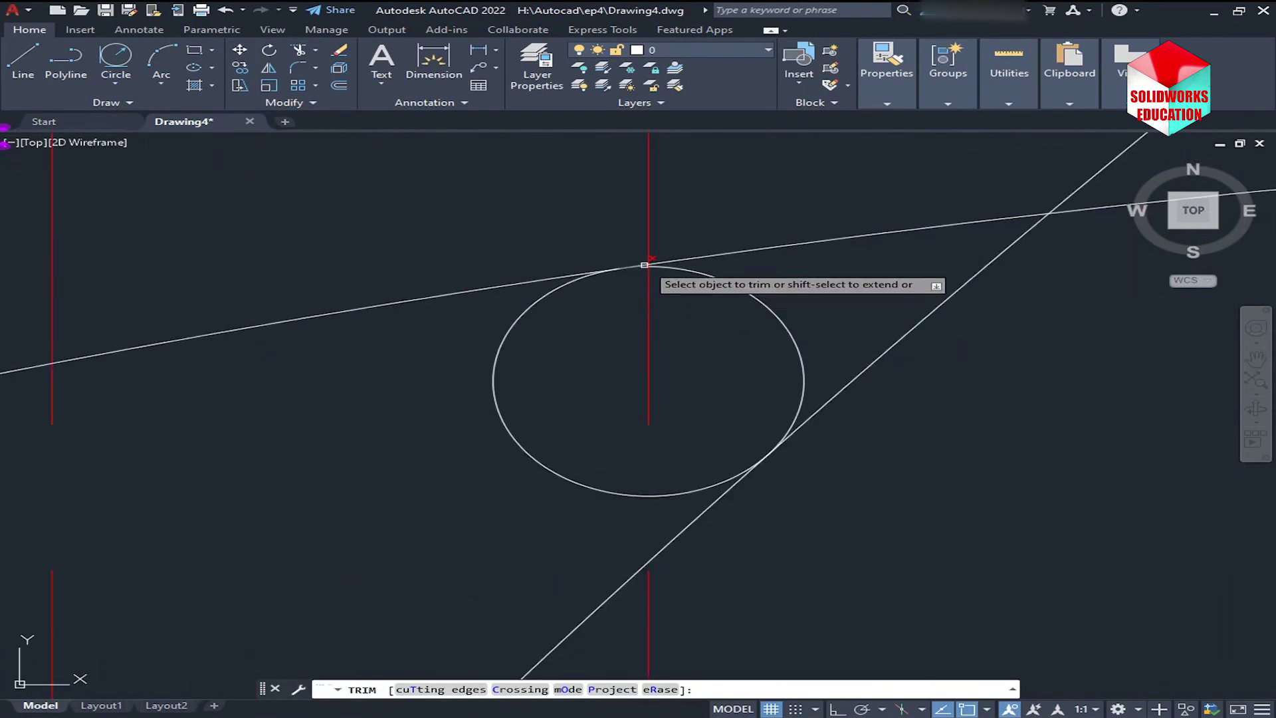
pyautogui.click(643, 263)
pyautogui.click(695, 491)
pyautogui.hotkey('ctrl', 'z')
pyautogui.click(818, 410)
pyautogui.click(619, 492)
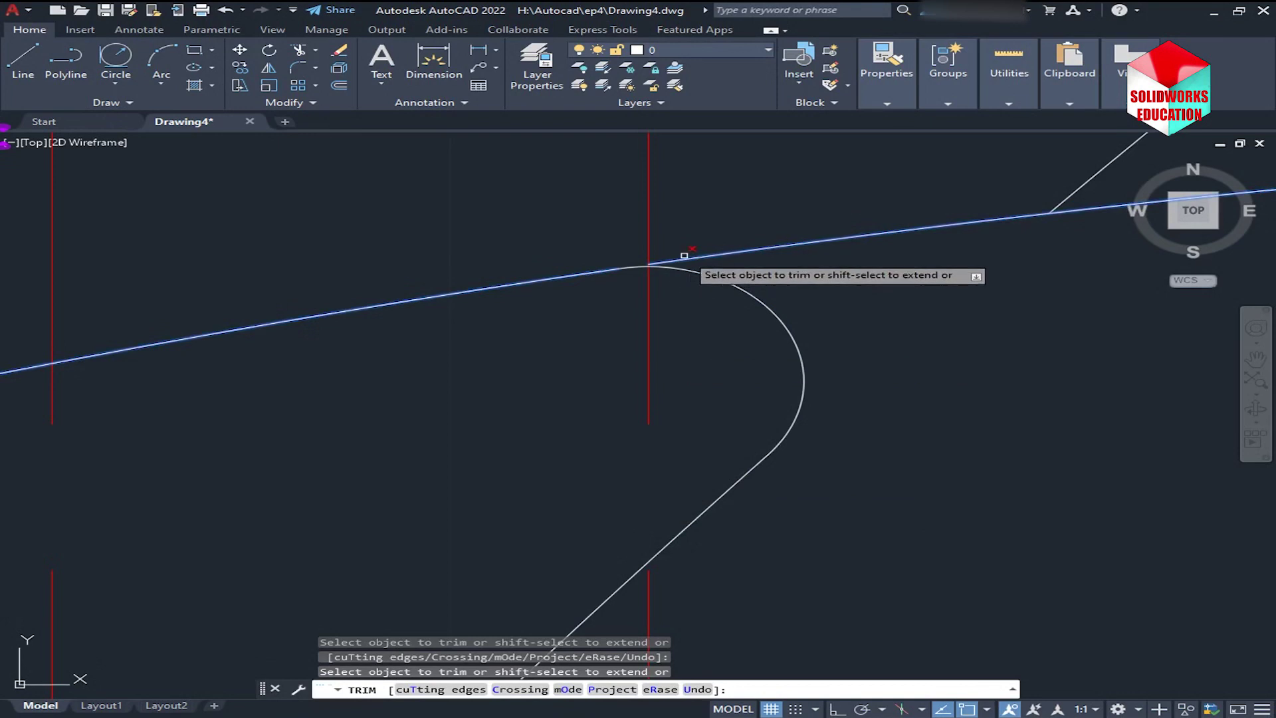
pyautogui.scroll(-2, 690, 256)
pyautogui.scroll(-3, 791, 305)
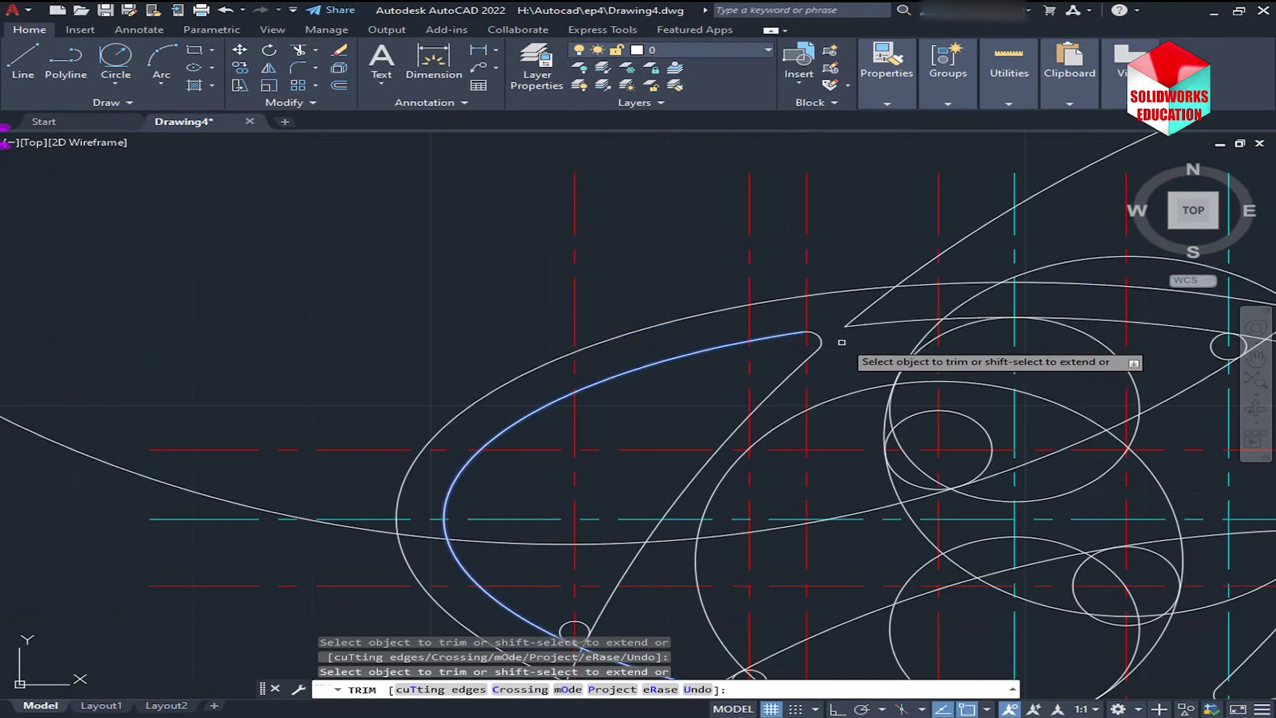
pyautogui.scroll(10, 578, 383)
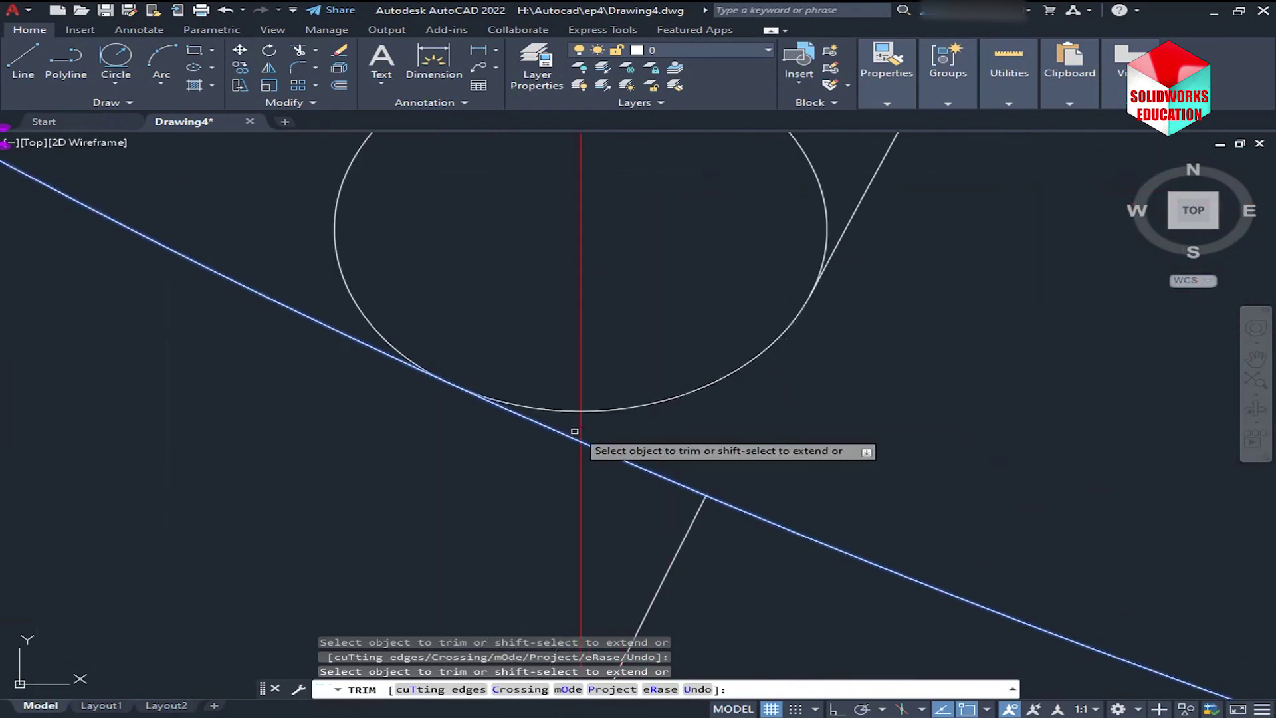
# - Trim the small circle's upper-right and left arcs to form the hooked left stroke
pyautogui.click(370, 322)
pyautogui.hotkey('ctrl', 'z')
pyautogui.moveTo(670, 400); pyautogui.dragTo(744, 541, button='middle')
pyautogui.scroll(-3, 718, 438)
pyautogui.click(812, 327)
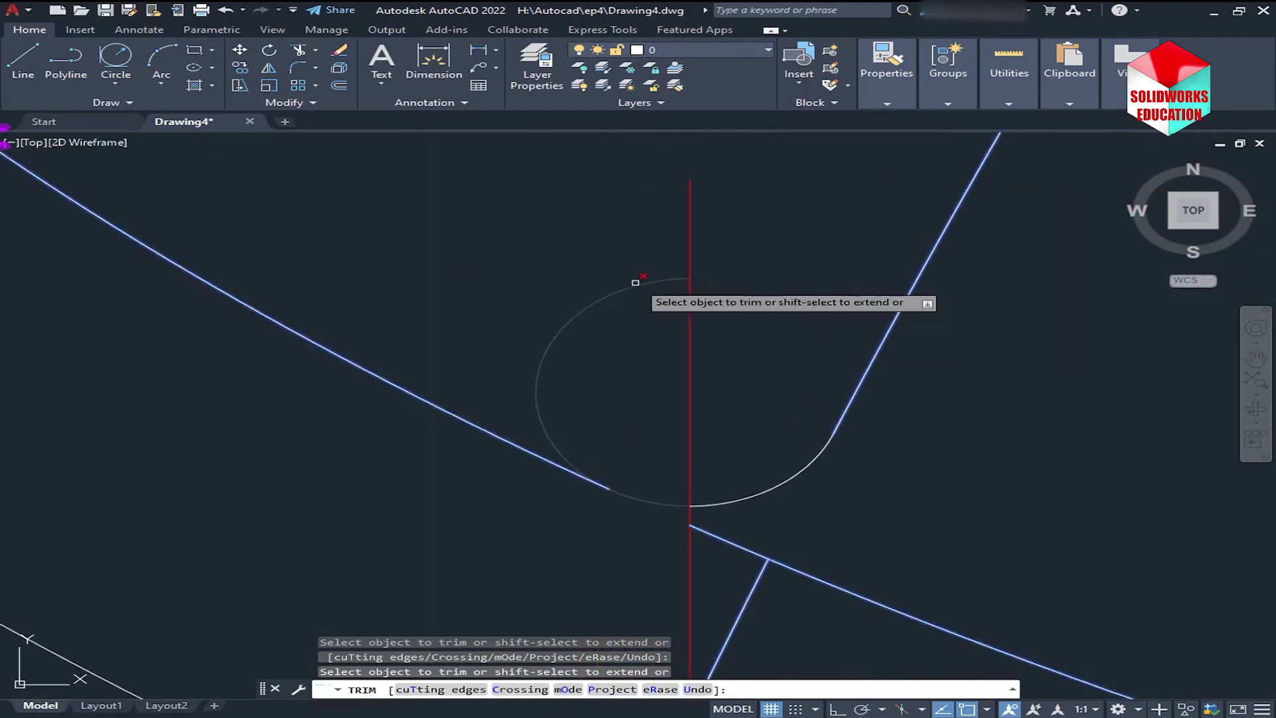
pyautogui.scroll(2, 600, 496)
pyautogui.scroll(3, 600, 497)
pyautogui.scroll(3, 618, 441)
pyautogui.scroll(2, 408, 324)
pyautogui.scroll(-3, 399, 329)
pyautogui.scroll(-4, 438, 339)
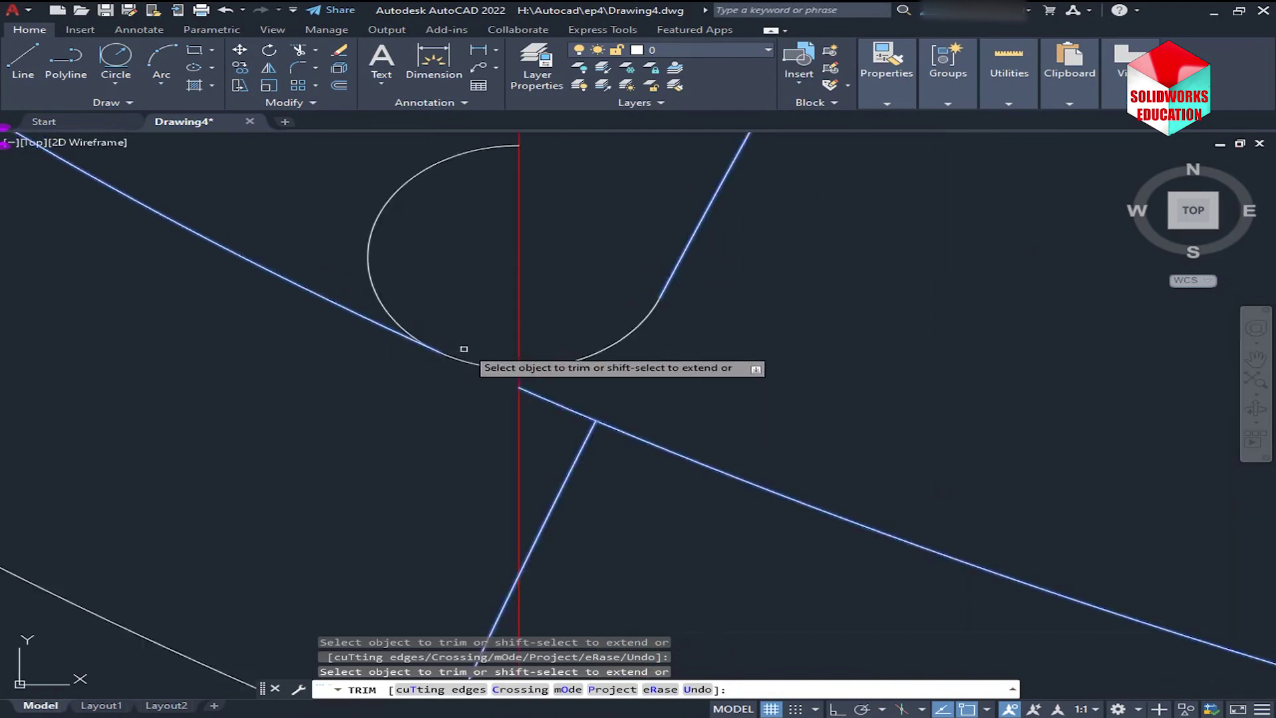
pyautogui.click(378, 300)
pyautogui.press('Escape')
# - Select the stray leftover arc and delete it
pyautogui.click(527, 369)
pyautogui.scroll(3, 749, 365)
pyautogui.press('Escape')
pyautogui.scroll(-4, 432, 355)
pyautogui.press('Escape')
pyautogui.click(396, 384)
pyautogui.press('Escape')
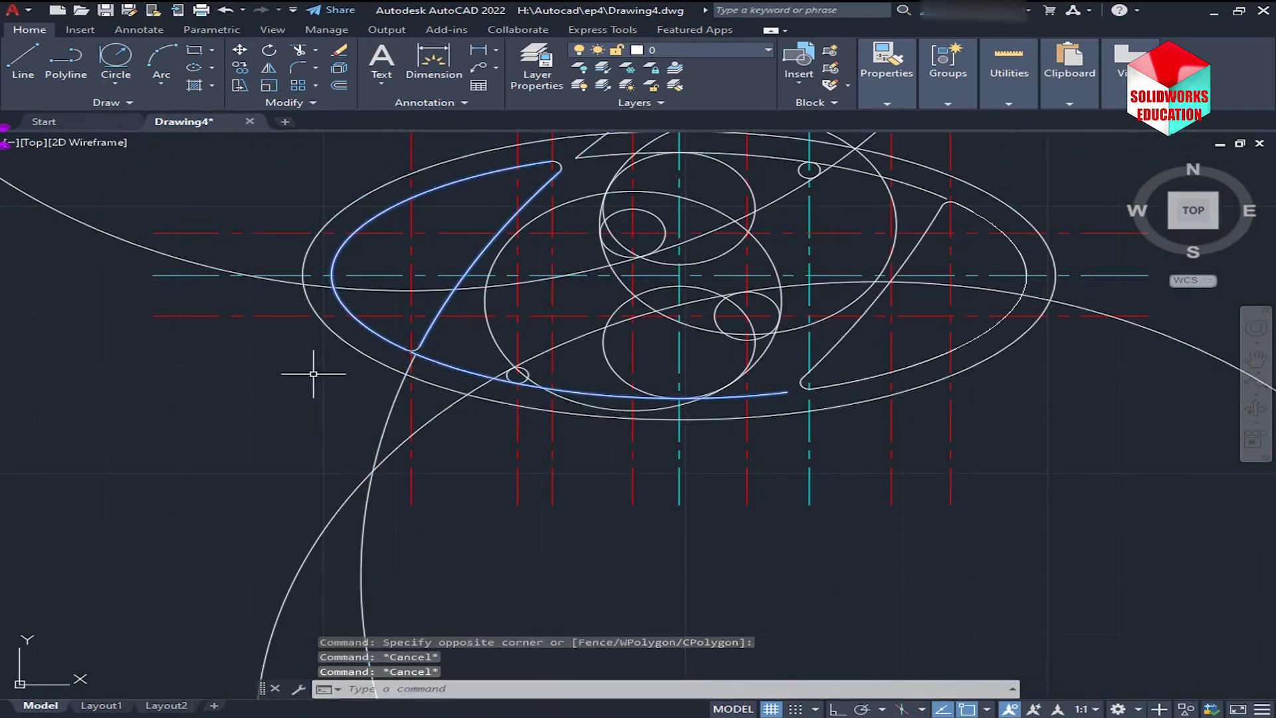
pyautogui.moveTo(565, 193); pyautogui.dragTo(701, 275, button='middle')
pyautogui.press('Delete')
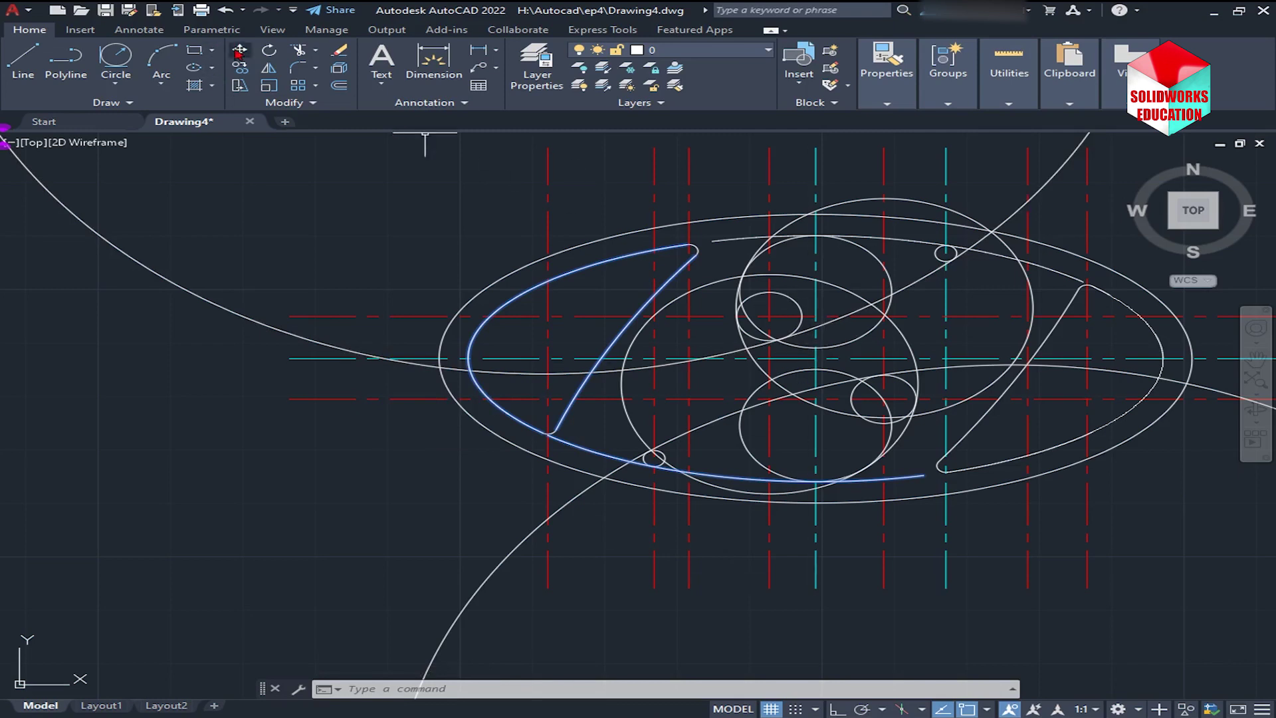
# - Trim arcs off the small left circle and a segment near the large circle's top
pyautogui.write('tr')
pyautogui.press('space')
pyautogui.scroll(4, 845, 291)
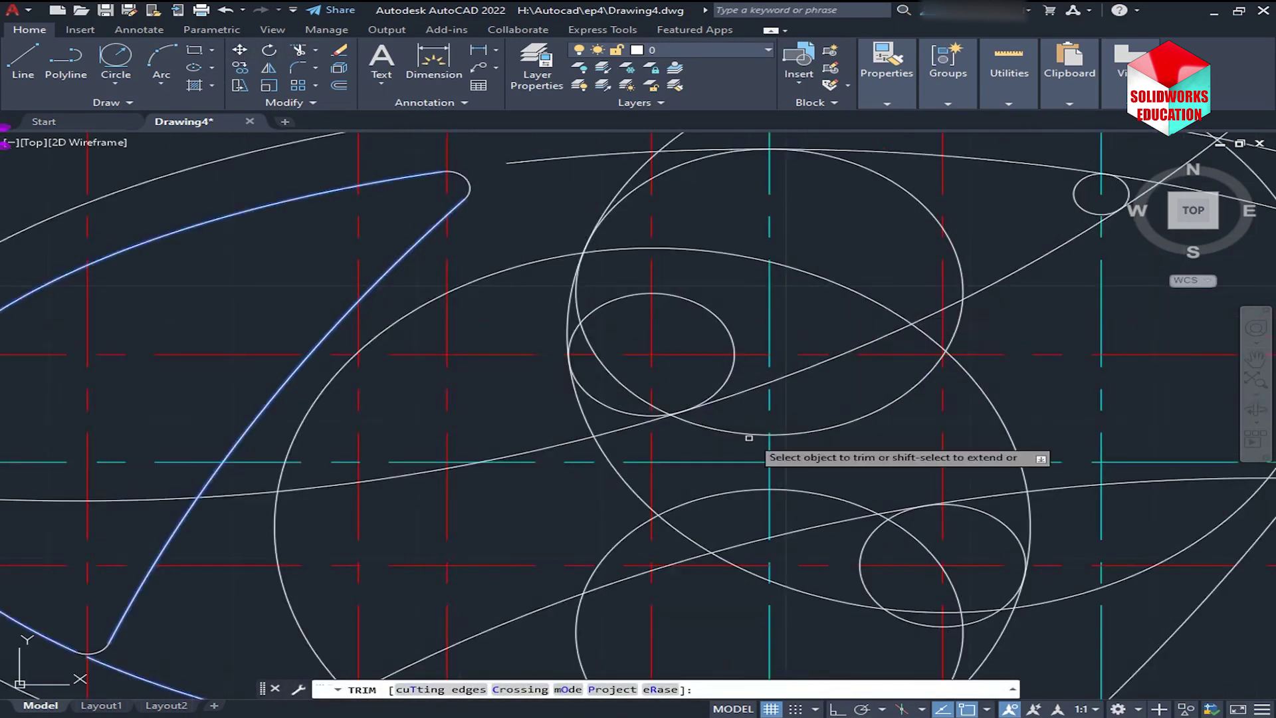
pyautogui.click(731, 379)
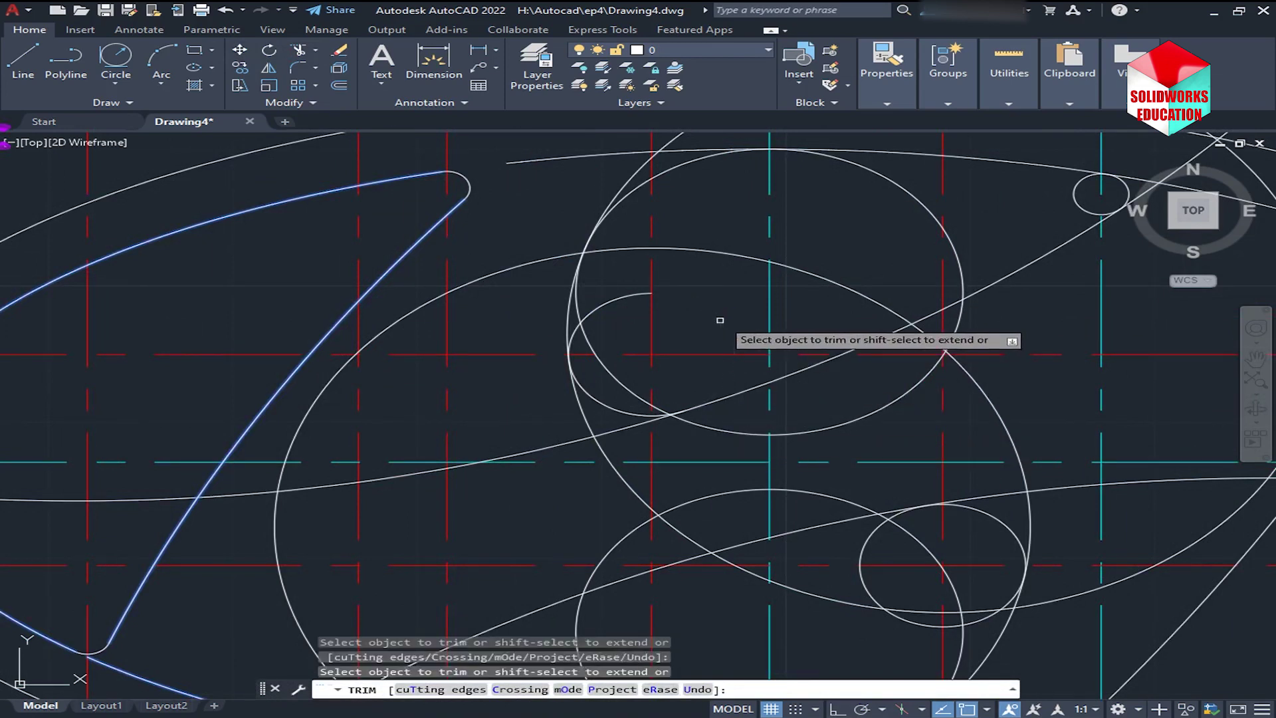
pyautogui.click(607, 301)
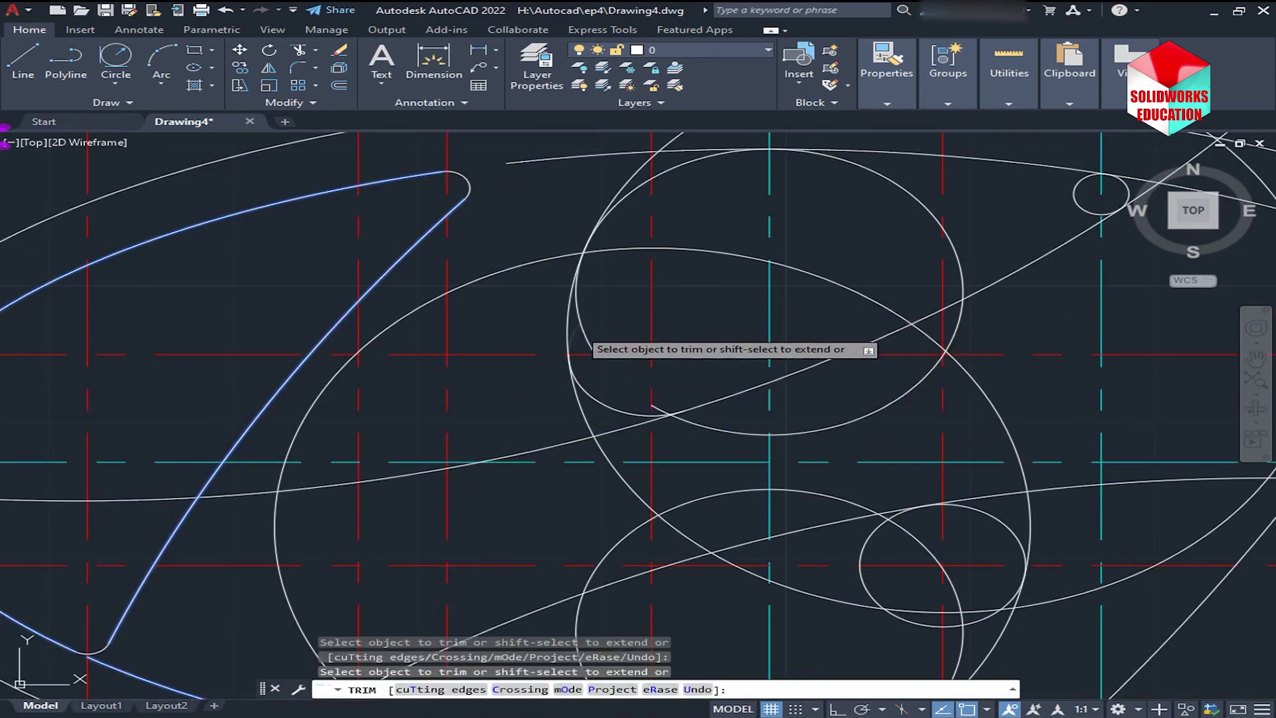
pyautogui.moveTo(623, 187); pyautogui.dragTo(616, 268, button='middle')
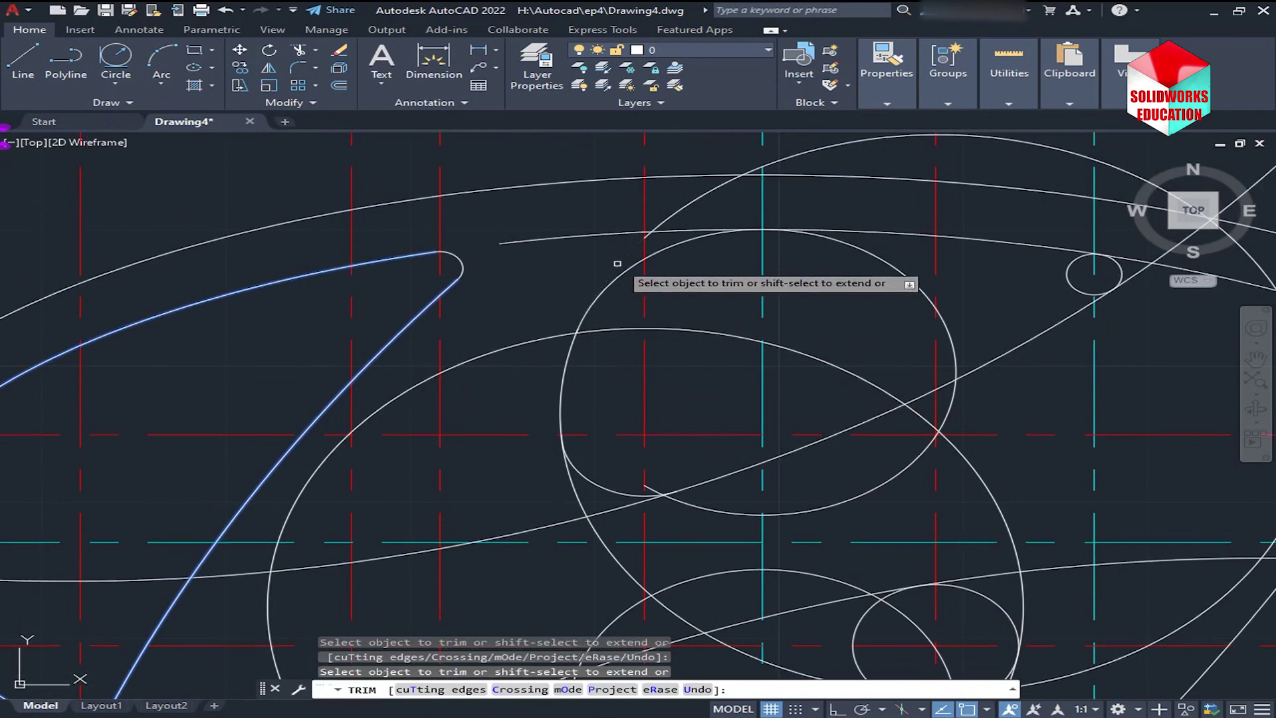
pyautogui.click(660, 223)
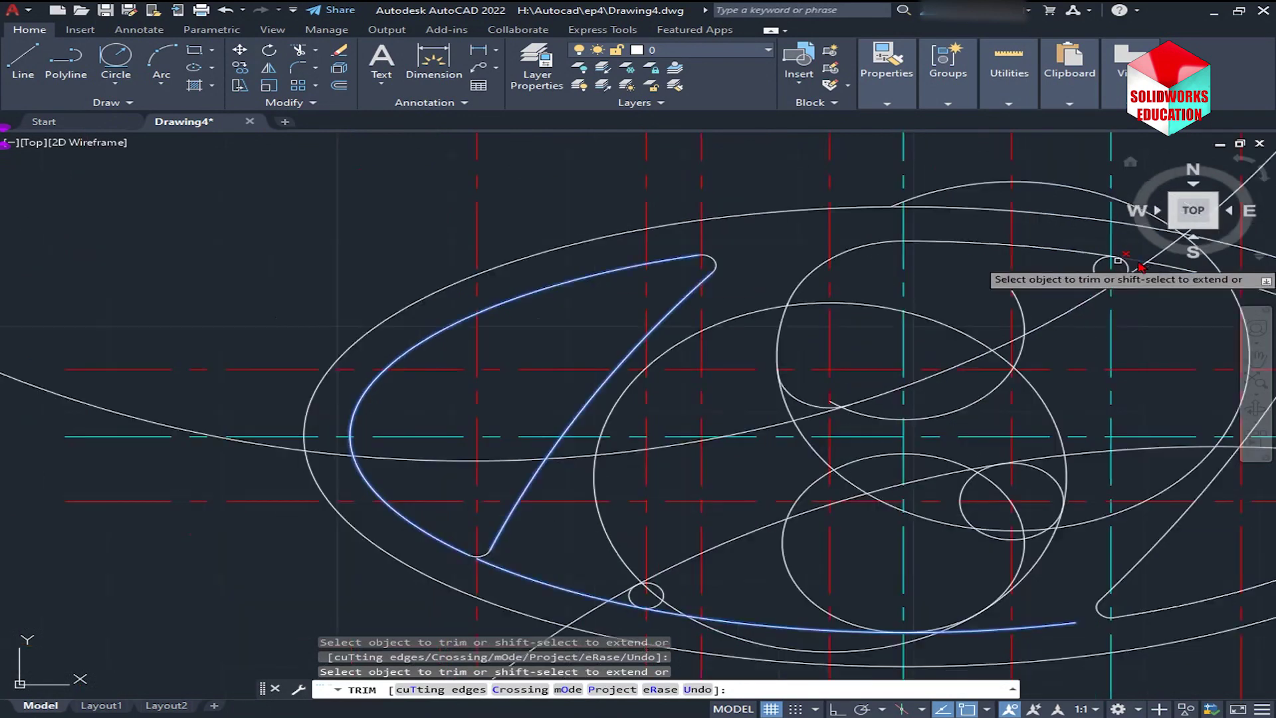
pyautogui.scroll(5, 853, 221)
pyautogui.click(1064, 390)
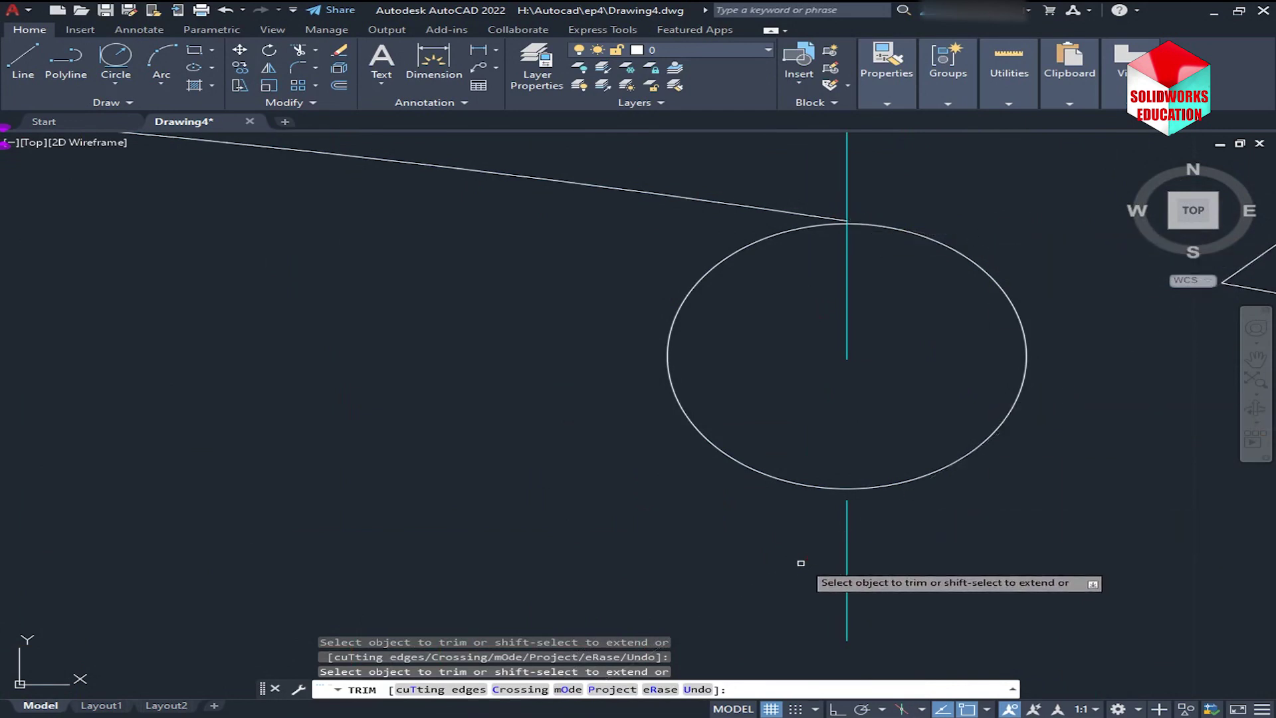
pyautogui.hotkey('ctrl', 'z')
pyautogui.hotkey('ctrl', 'z')
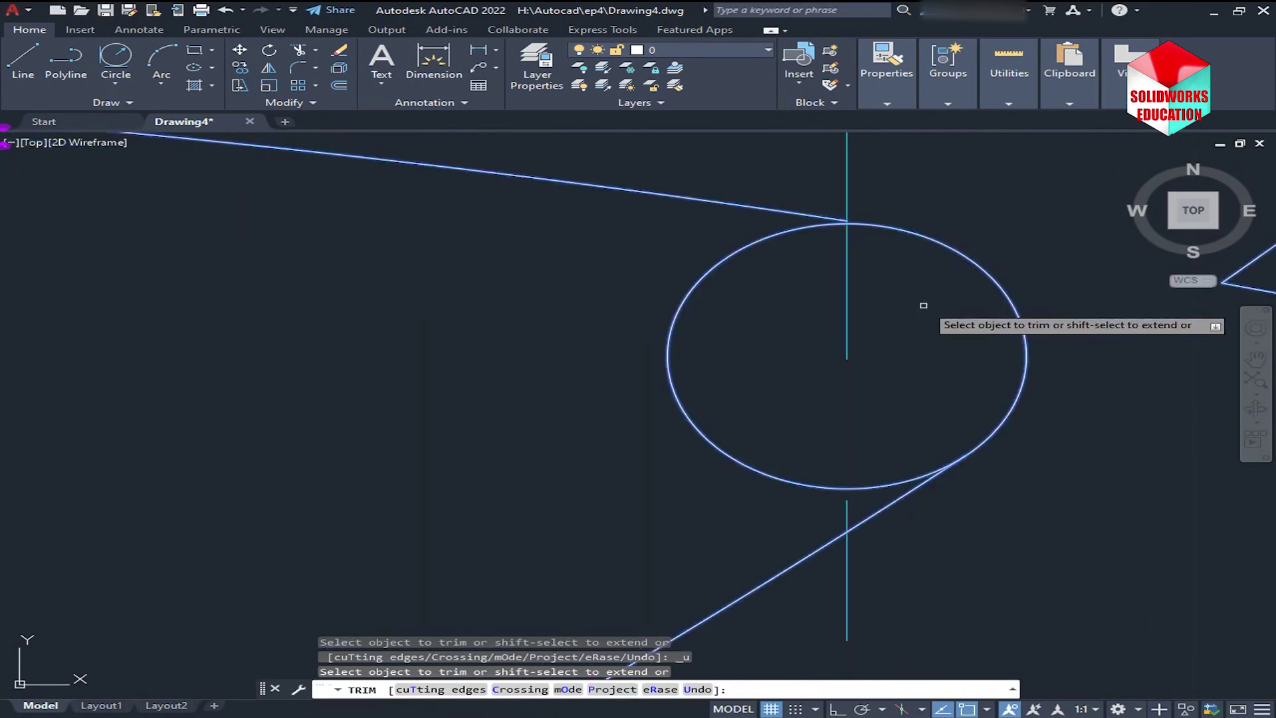
pyautogui.scroll(10, 884, 276)
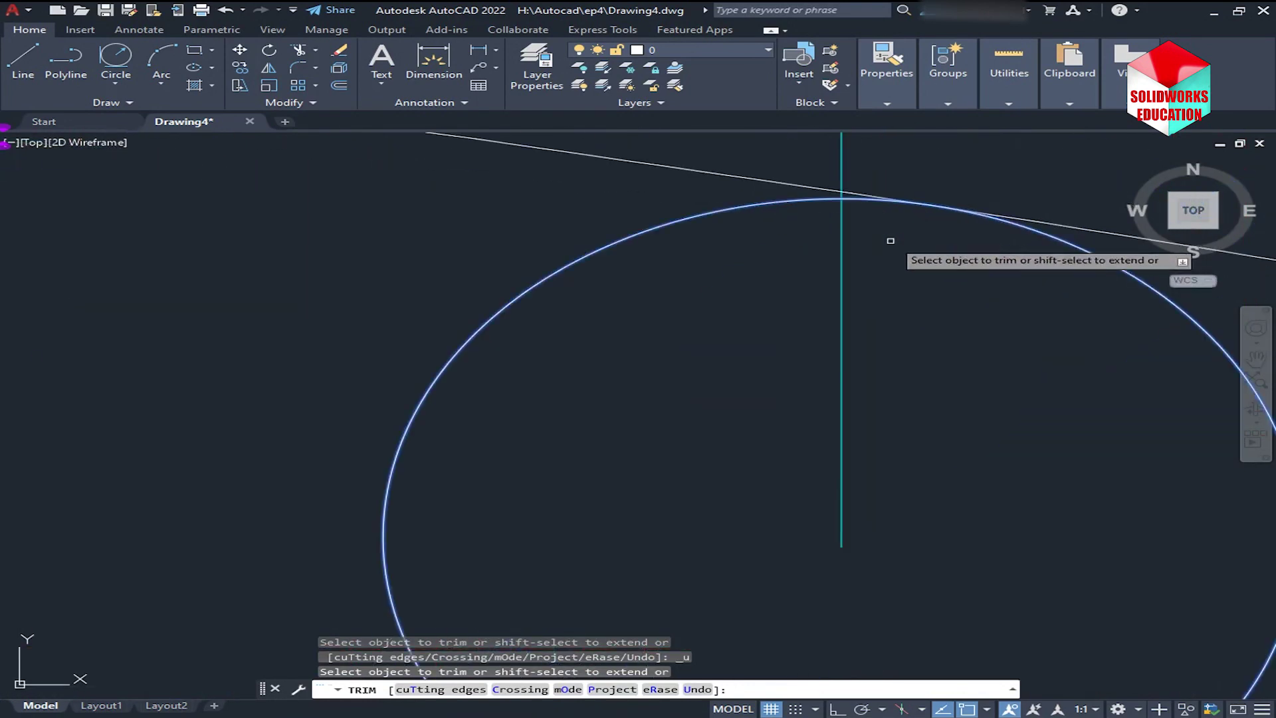
pyautogui.click(839, 199)
pyautogui.scroll(-2, 864, 232)
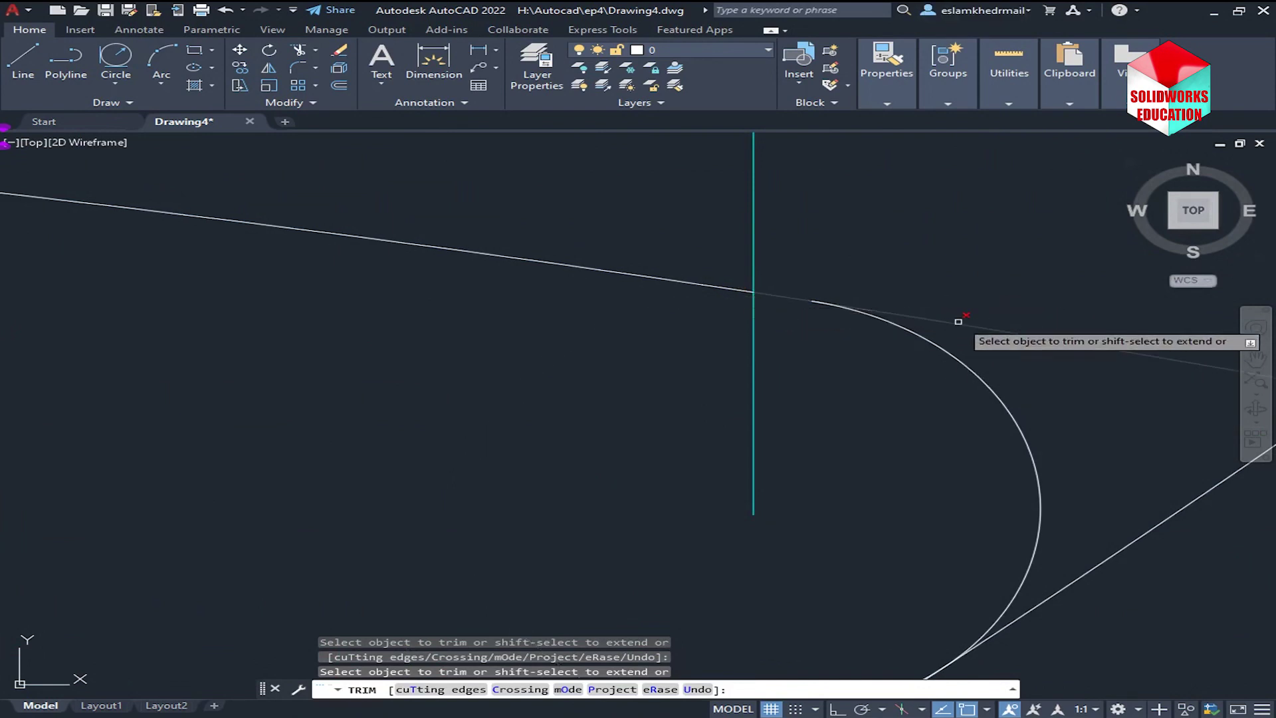
# - Fence-trim the stray line and arc ends, trim the connecting line, and erase the leftover arc
pyautogui.moveTo(834, 435); pyautogui.dragTo(570, 586)
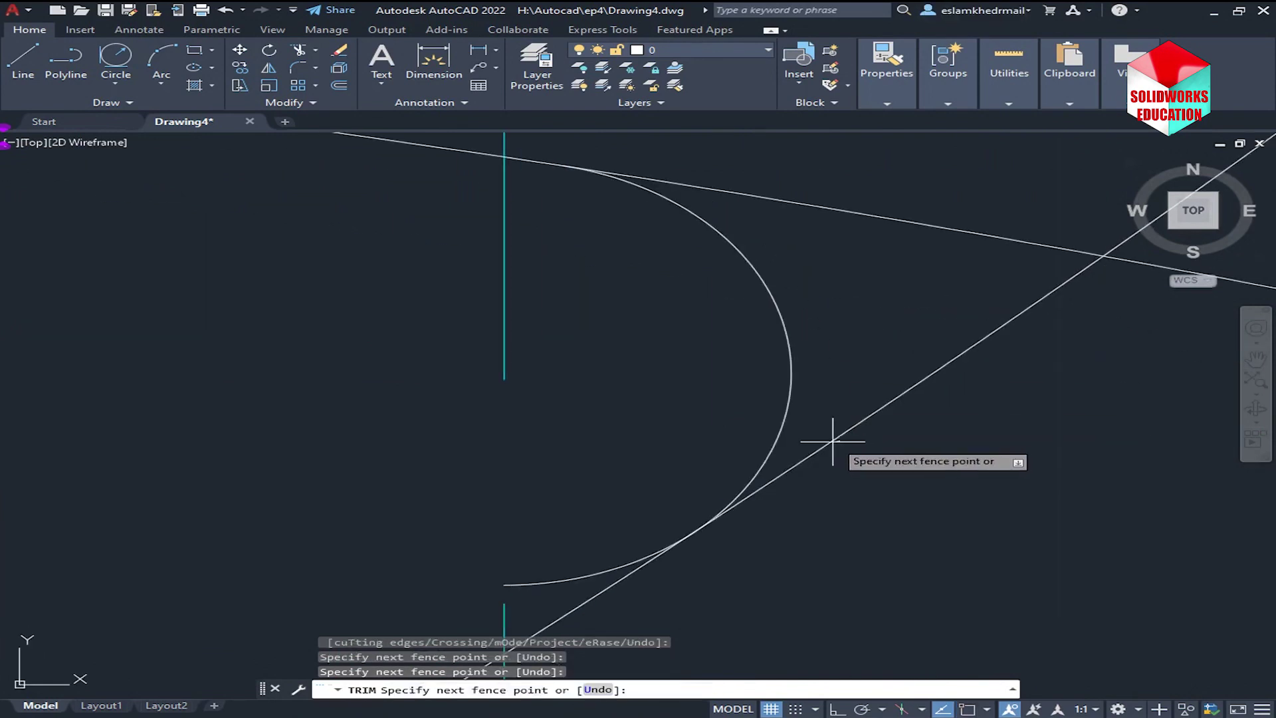
pyautogui.scroll(-3, 598, 471)
pyautogui.scroll(-3, 911, 293)
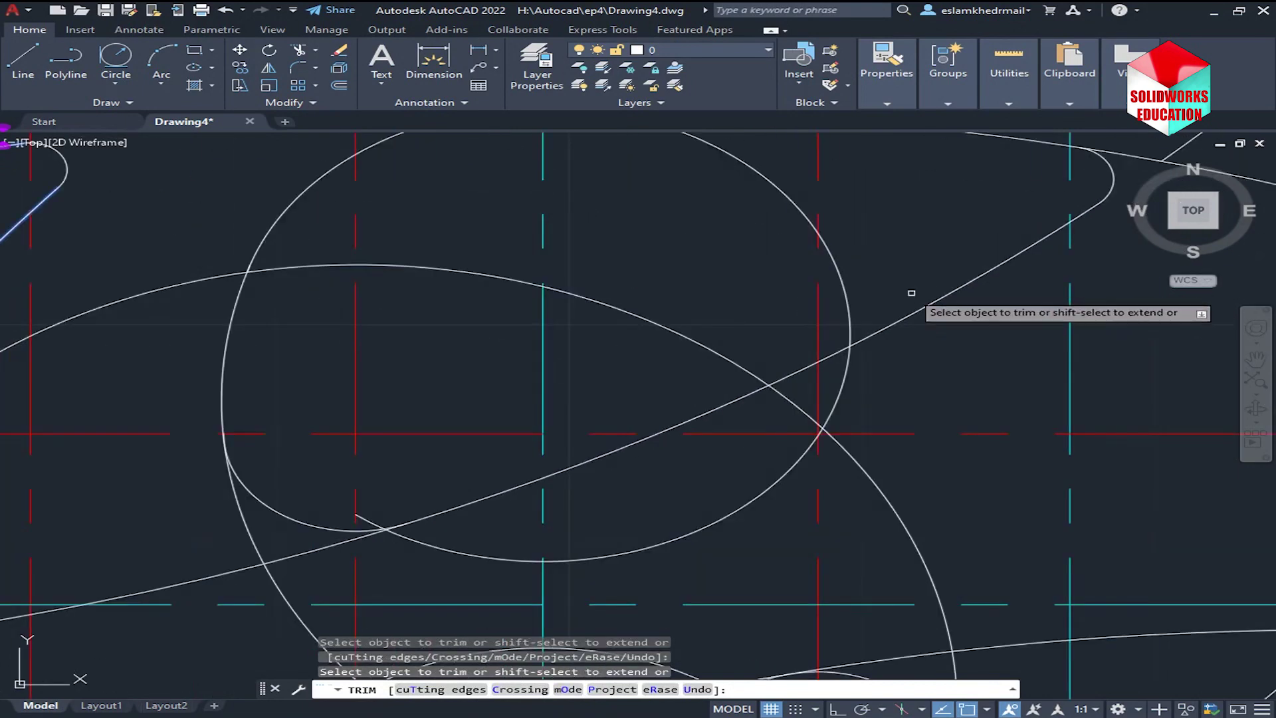
pyautogui.scroll(-1, 764, 286)
pyautogui.scroll(-1, 877, 246)
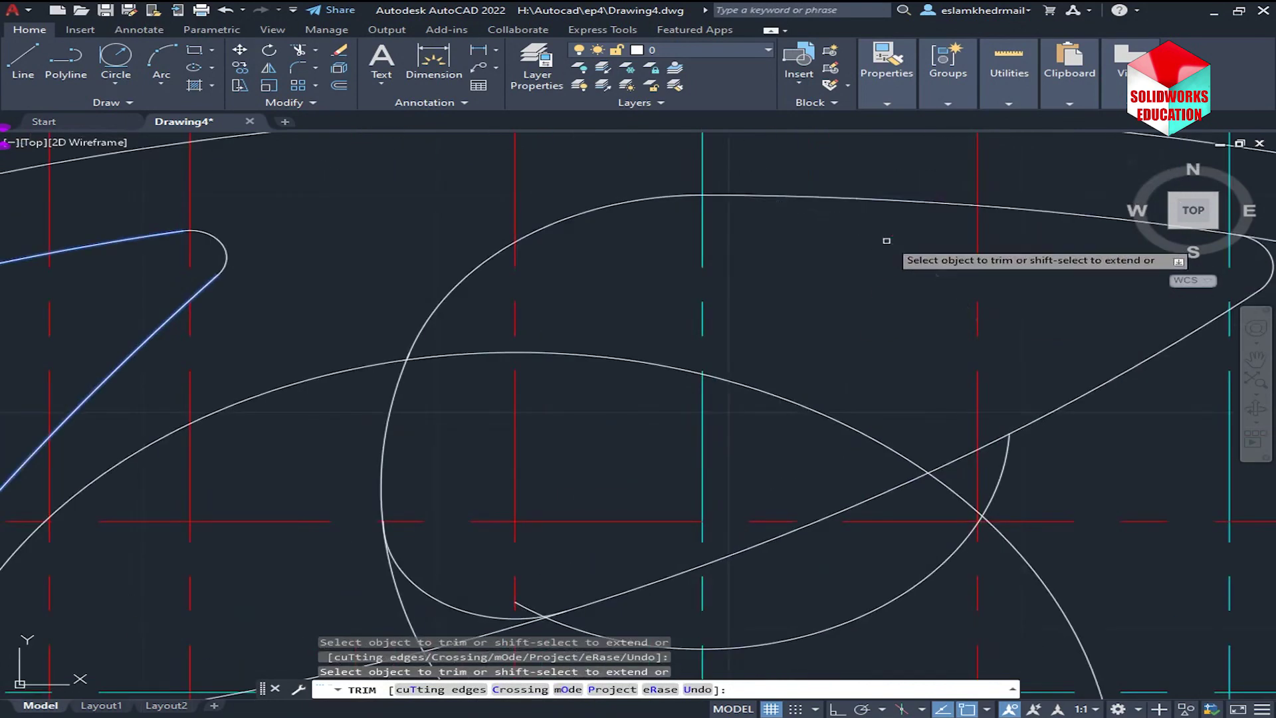
pyautogui.scroll(-2, 930, 345)
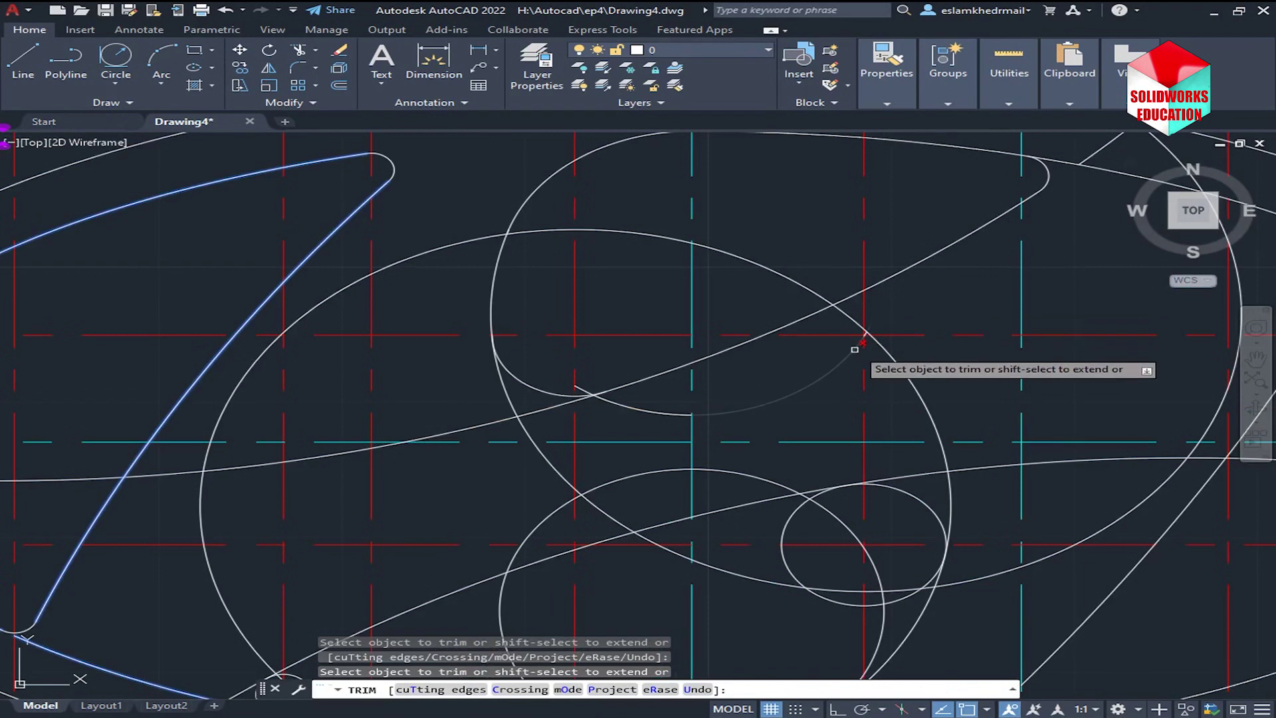
pyautogui.scroll(2, 582, 390)
pyautogui.scroll(3, 584, 398)
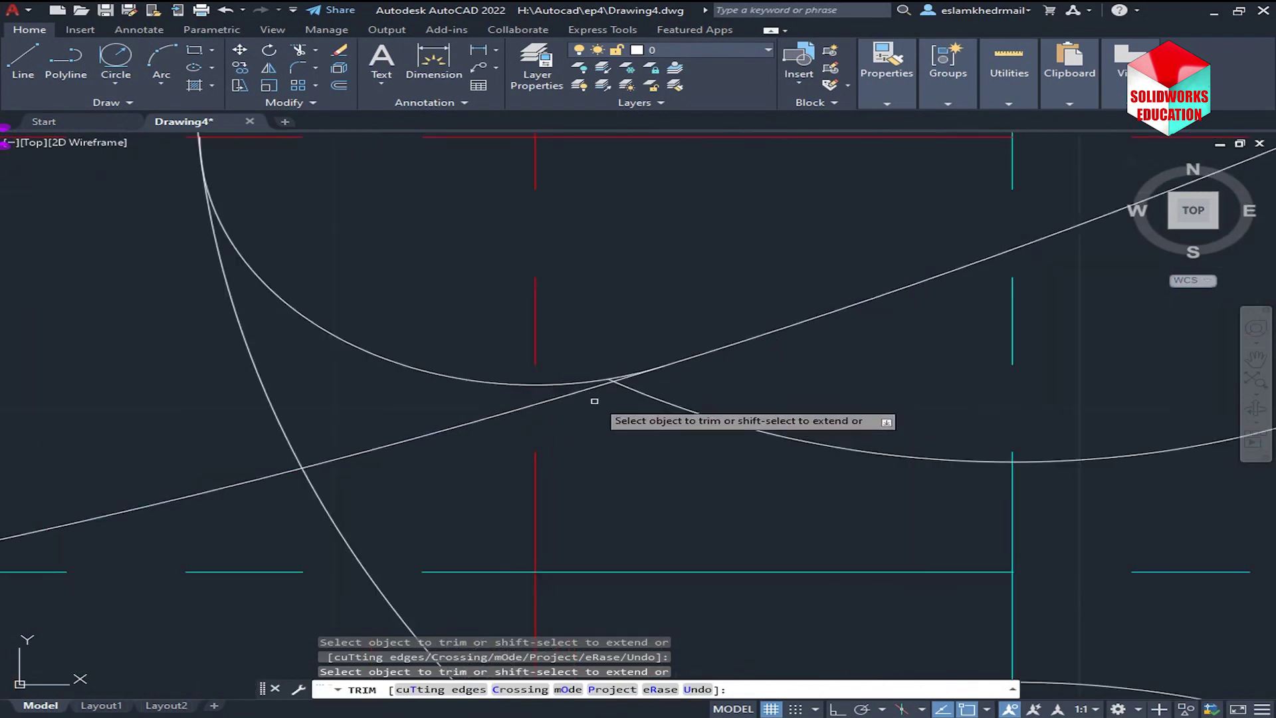
pyautogui.click(500, 415)
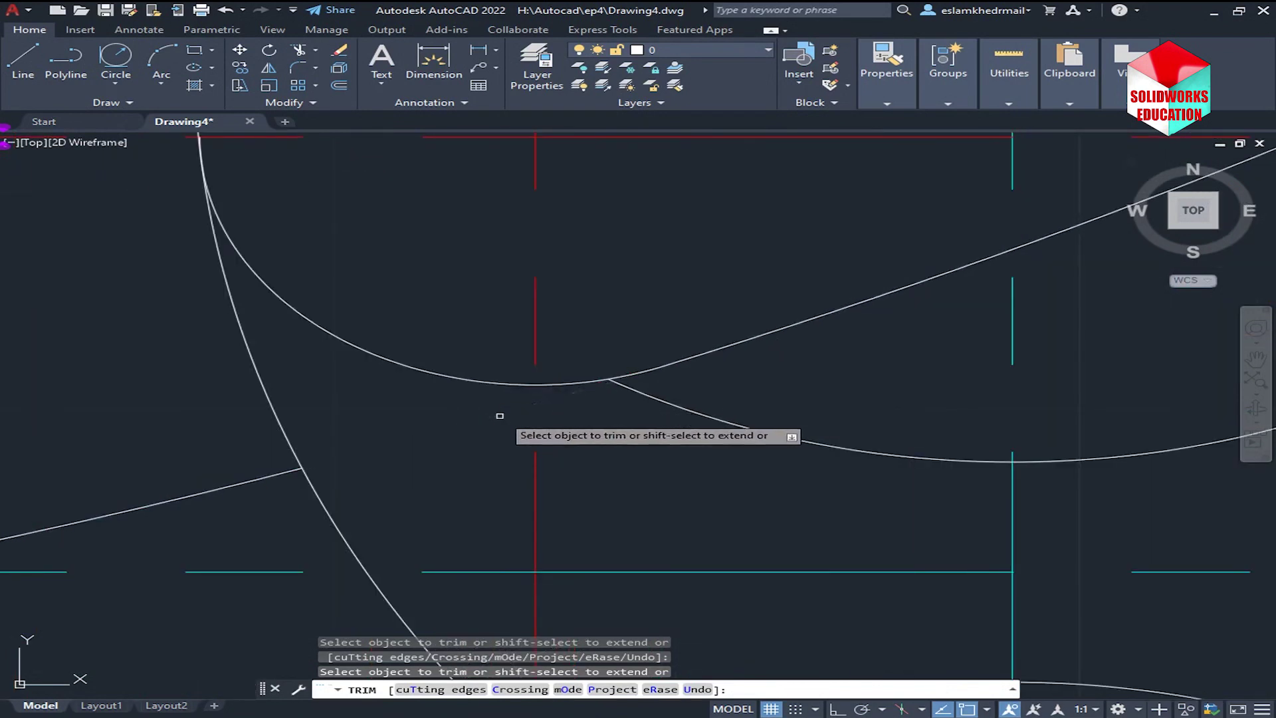
pyautogui.scroll(-3, 751, 421)
pyautogui.press('Escape')
pyautogui.click(731, 427)
pyautogui.scroll(-1, 665, 432)
pyautogui.press('Delete')
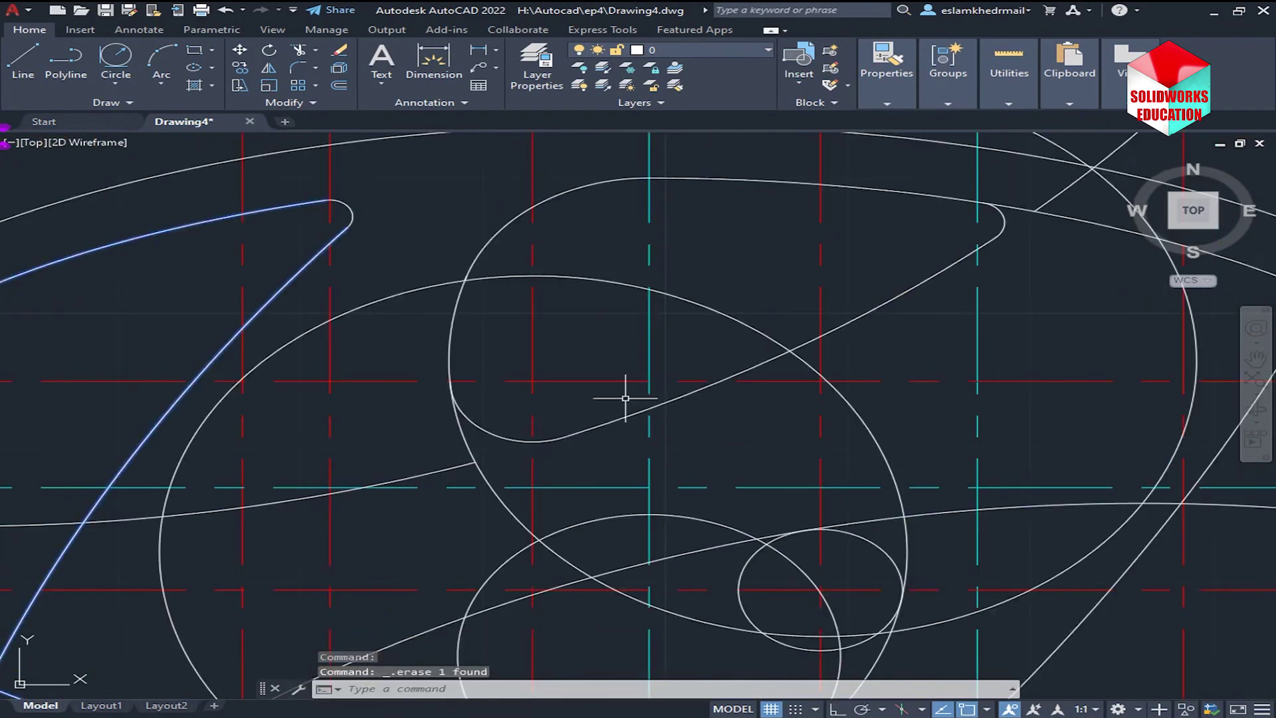
# - Trim the line end overshooting the cyan centreline
pyautogui.scroll(-2, 796, 424)
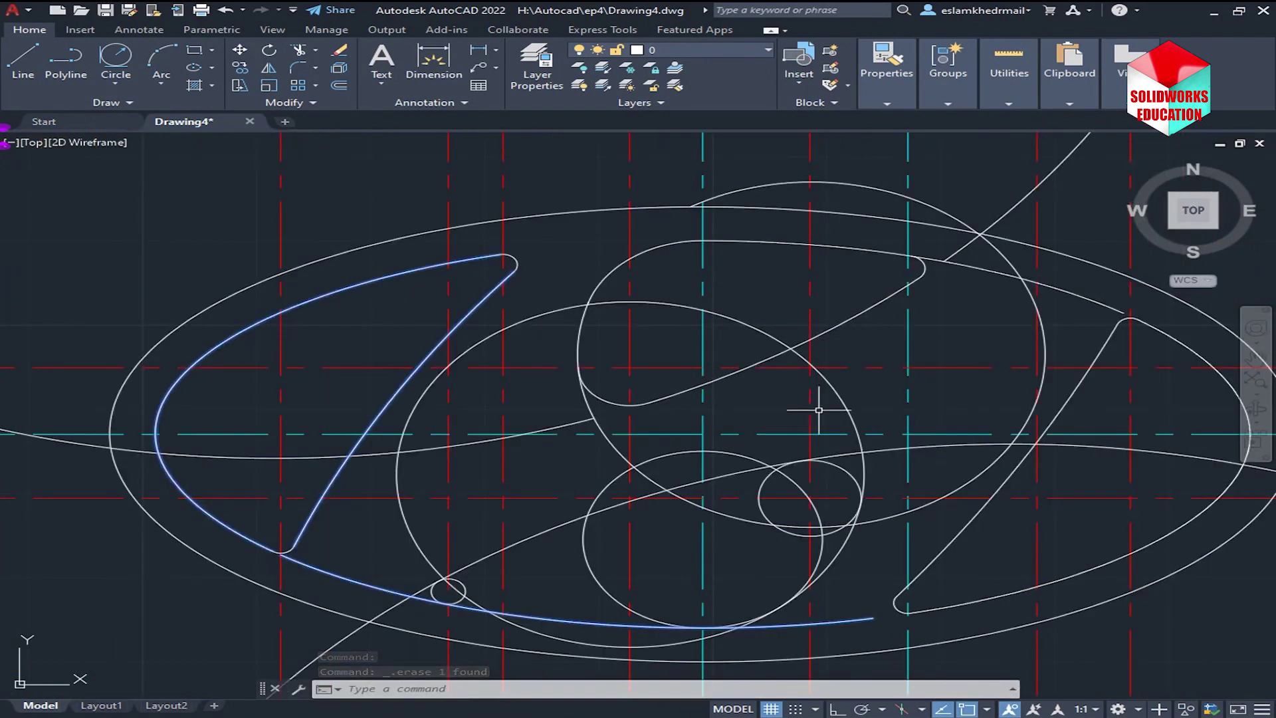
pyautogui.scroll(4, 926, 257)
pyautogui.click(298, 50)
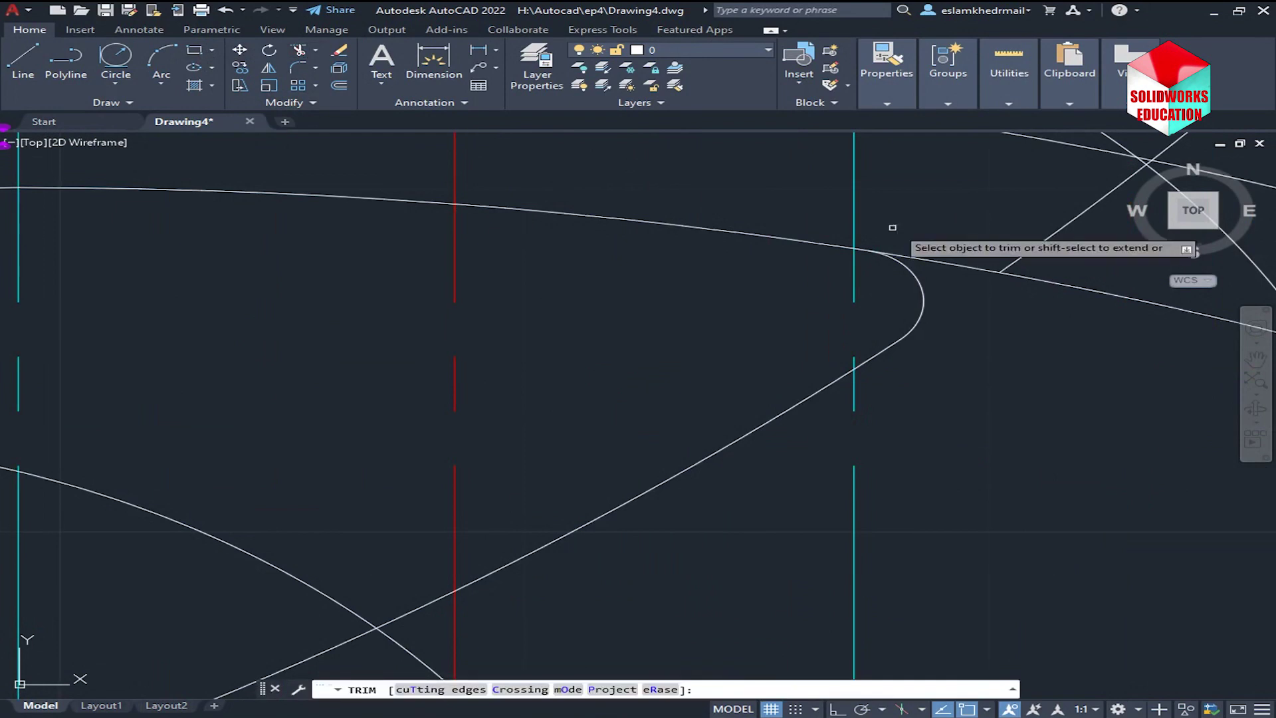
pyautogui.click(909, 257)
pyautogui.scroll(2, 872, 250)
pyautogui.press('Escape')
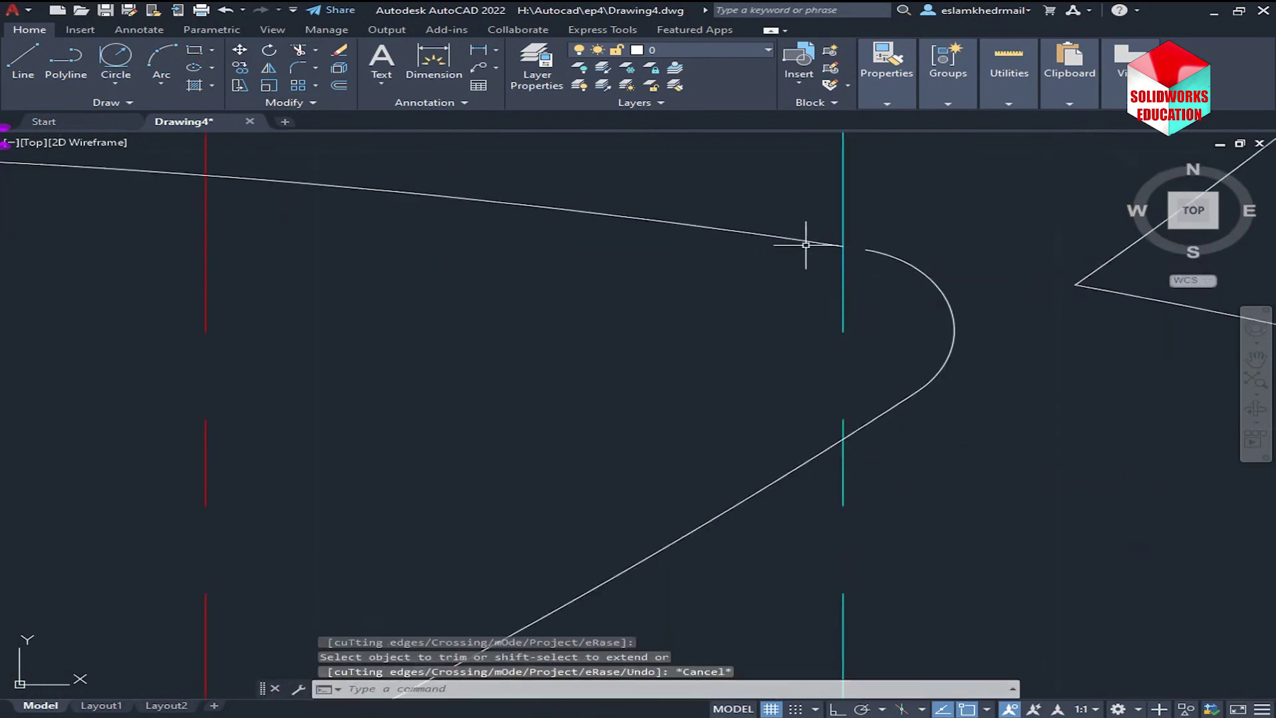
pyautogui.click(832, 245)
pyautogui.click(838, 247)
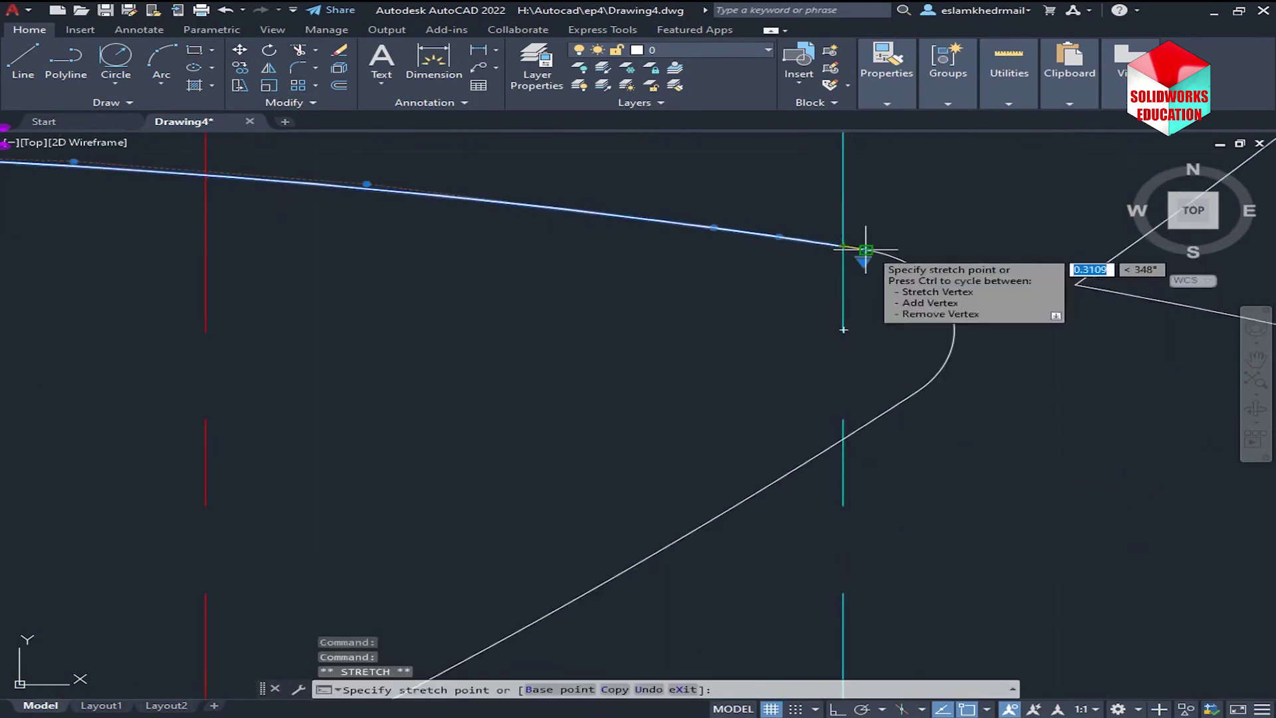
pyautogui.press('Escape')
pyautogui.scroll(-5, 847, 251)
pyautogui.moveTo(843, 252); pyautogui.dragTo(708, 470, button='middle')
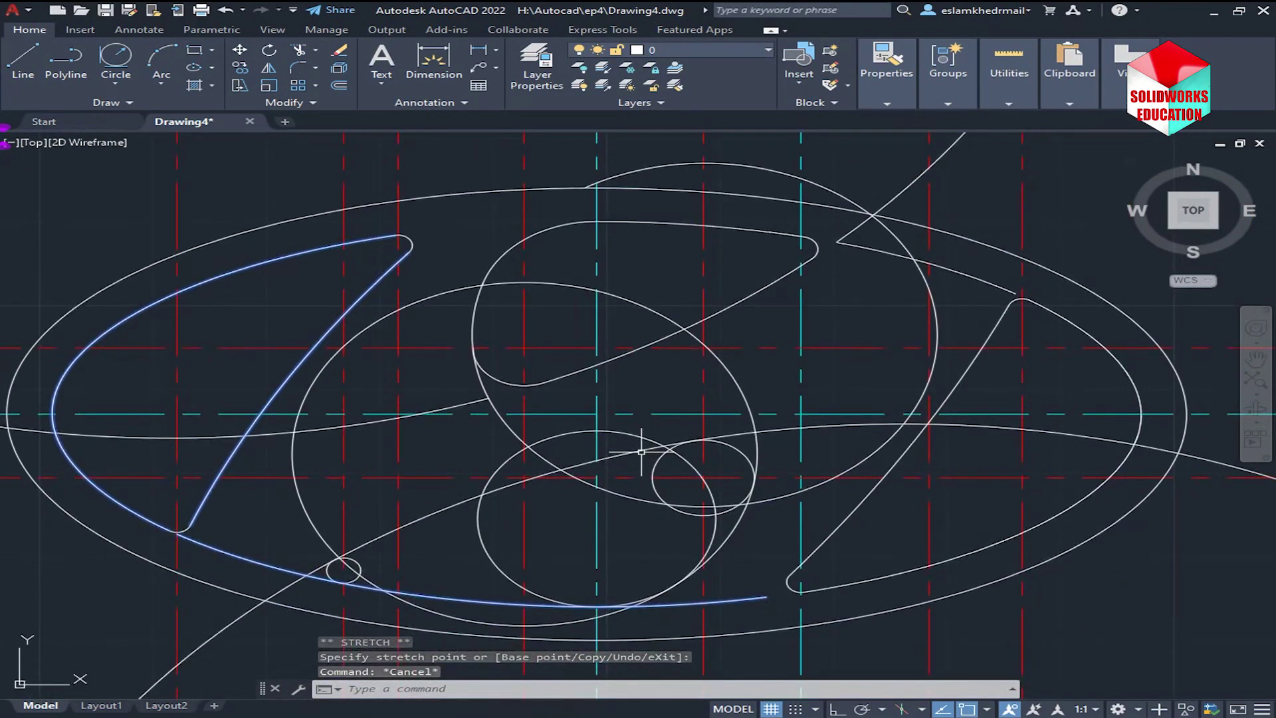
pyautogui.moveTo(641, 452); pyautogui.dragTo(720, 292, button='middle')
# - Trim another piece off the small circle so it joins the lines
pyautogui.write('tr')
pyautogui.press('Return')
pyautogui.scroll(2, 390, 473)
pyautogui.scroll(2, 479, 336)
pyautogui.scroll(4, 494, 302)
pyautogui.click(488, 295)
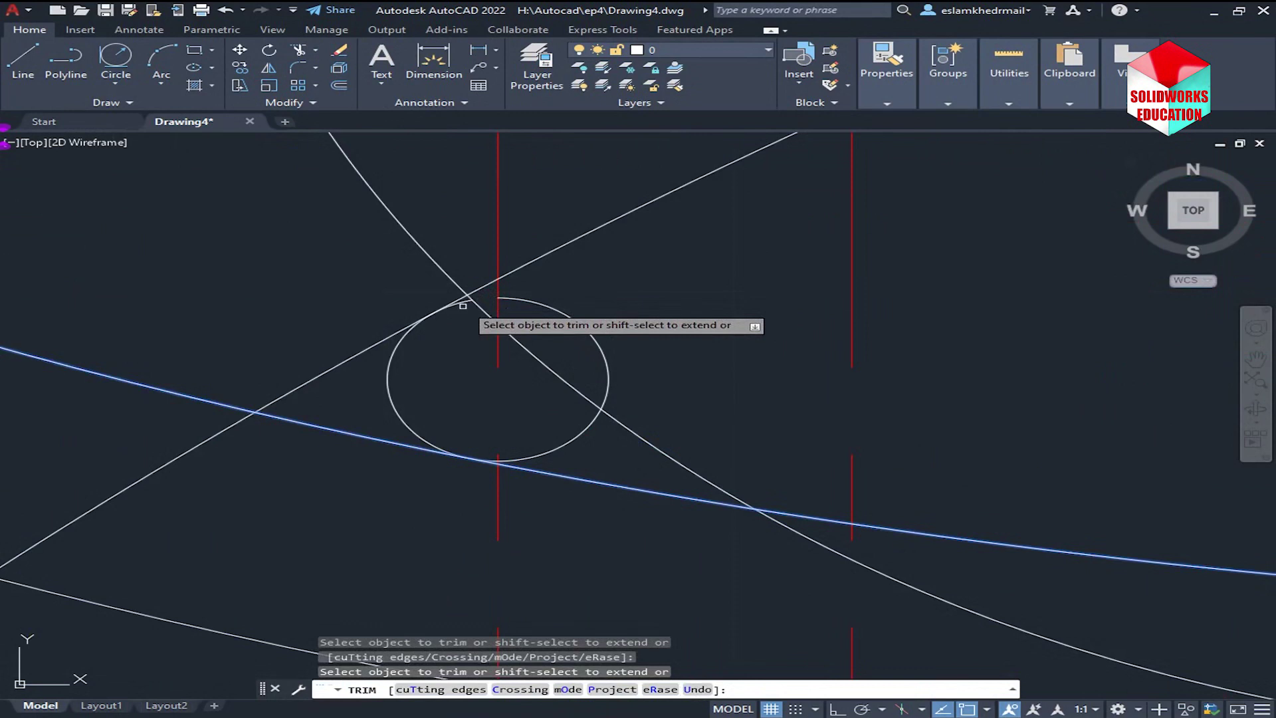
pyautogui.click(463, 303)
pyautogui.scroll(4, 498, 456)
pyautogui.scroll(5, 493, 465)
pyautogui.scroll(-3, 488, 470)
pyautogui.scroll(-2, 465, 345)
pyautogui.hotkey('ctrl', 'z')
pyautogui.scroll(3, 521, 458)
pyautogui.scroll(2, 441, 445)
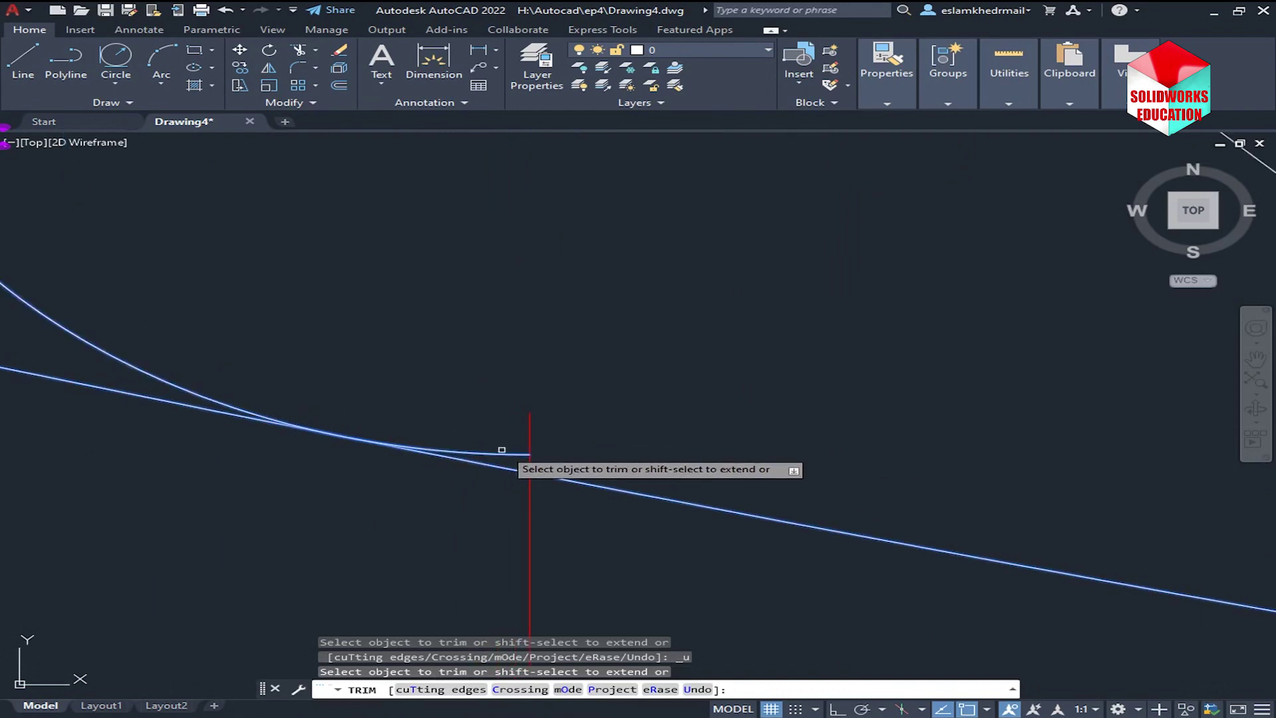
pyautogui.press('Escape')
# - Delete the leftover right arc of the small circle
pyautogui.click(530, 454)
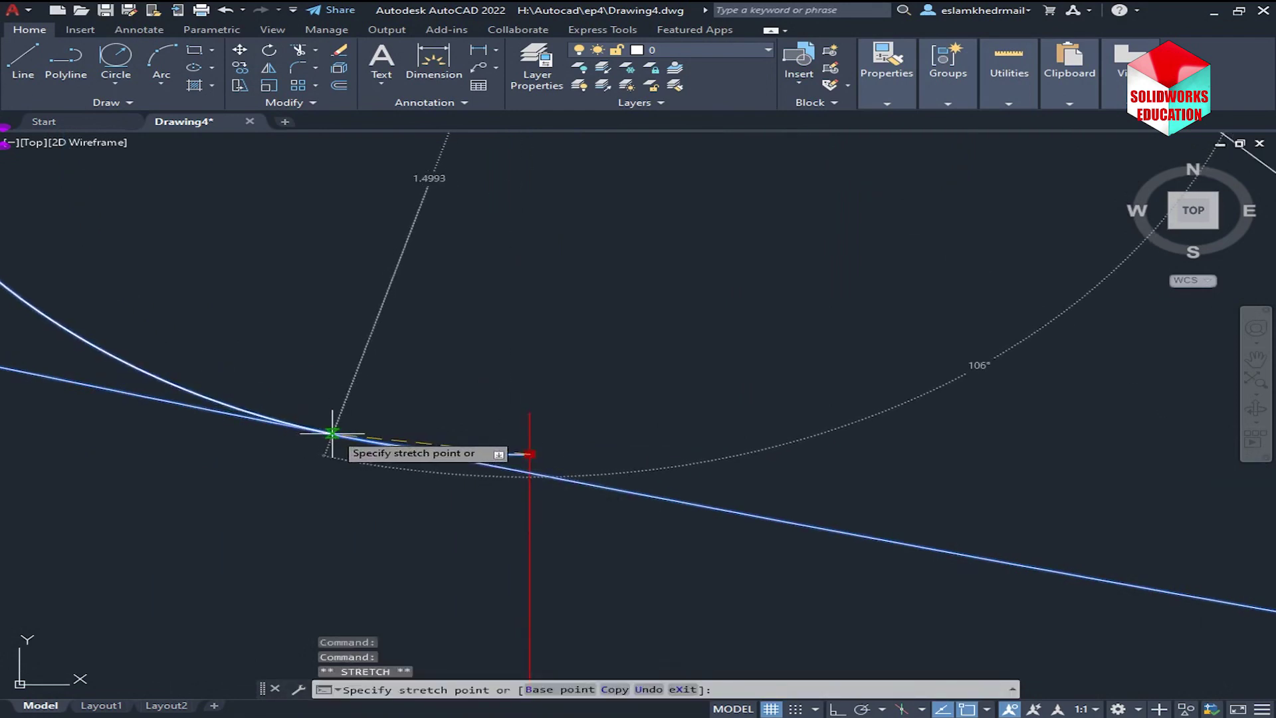
pyautogui.press('Escape')
pyautogui.press('Escape')
pyautogui.scroll(-3, 478, 366)
pyautogui.scroll(-3, 565, 265)
pyautogui.click(648, 204)
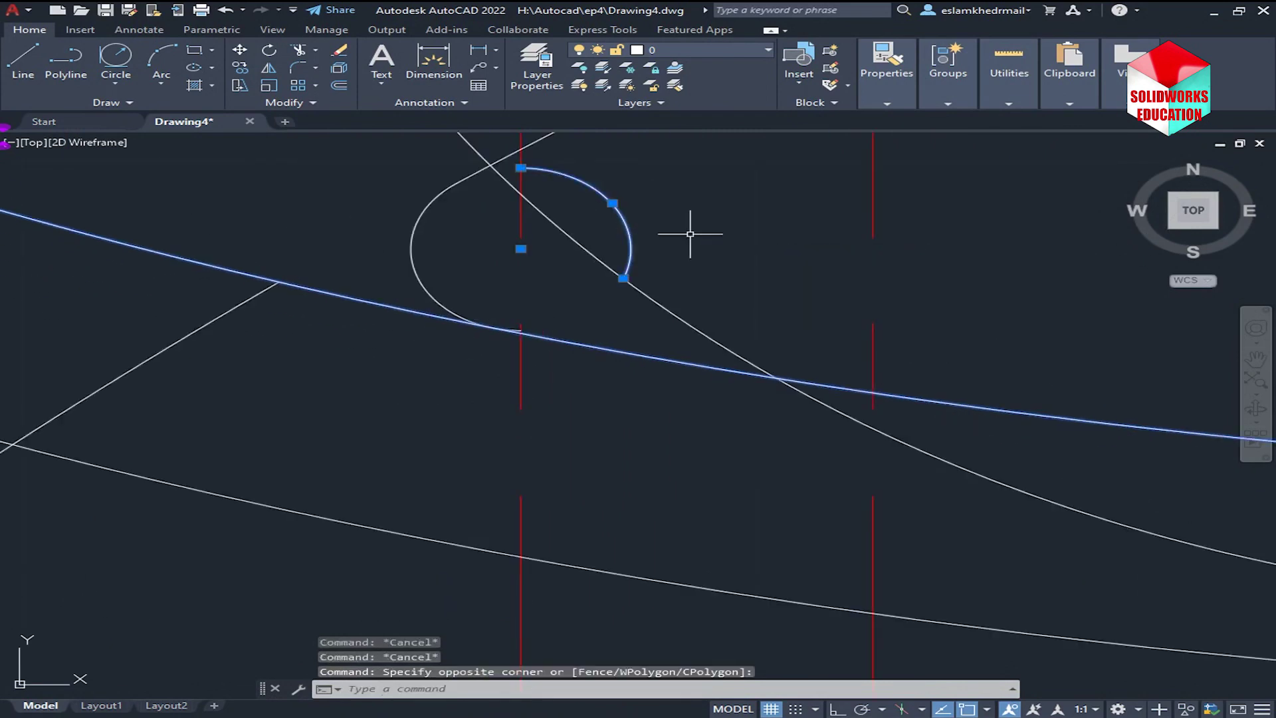
pyautogui.press('Delete')
pyautogui.scroll(-3, 684, 226)
pyautogui.scroll(-3, 698, 247)
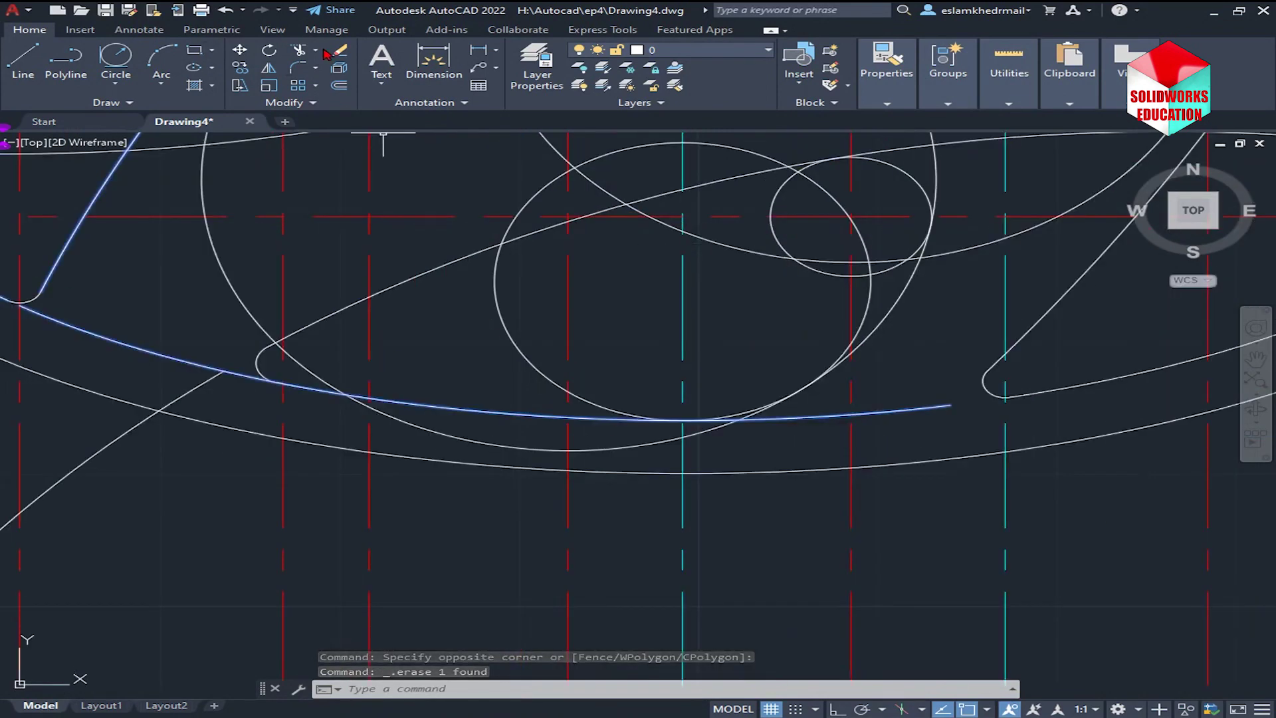
# - Trim the loop piece below the blue arc, the small circle's lower and upper arcs, and the short diagonal
pyautogui.click(299, 51)
pyautogui.click(364, 403)
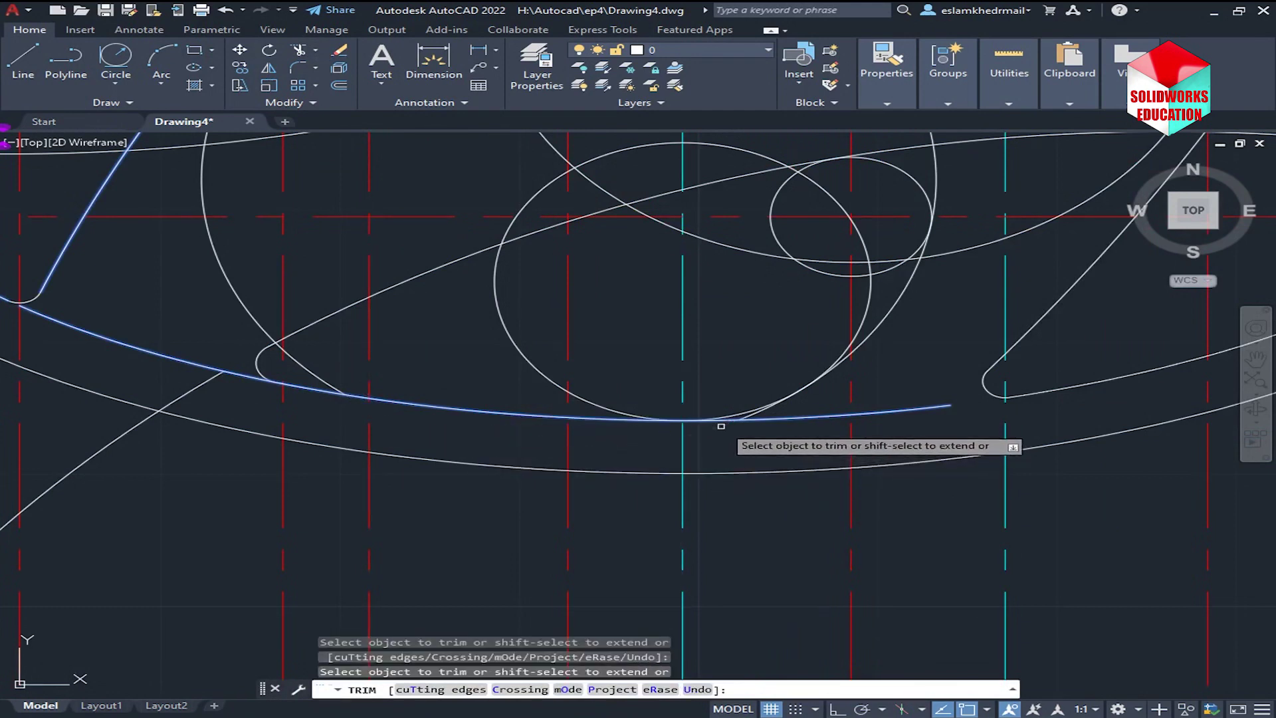
pyautogui.click(897, 243)
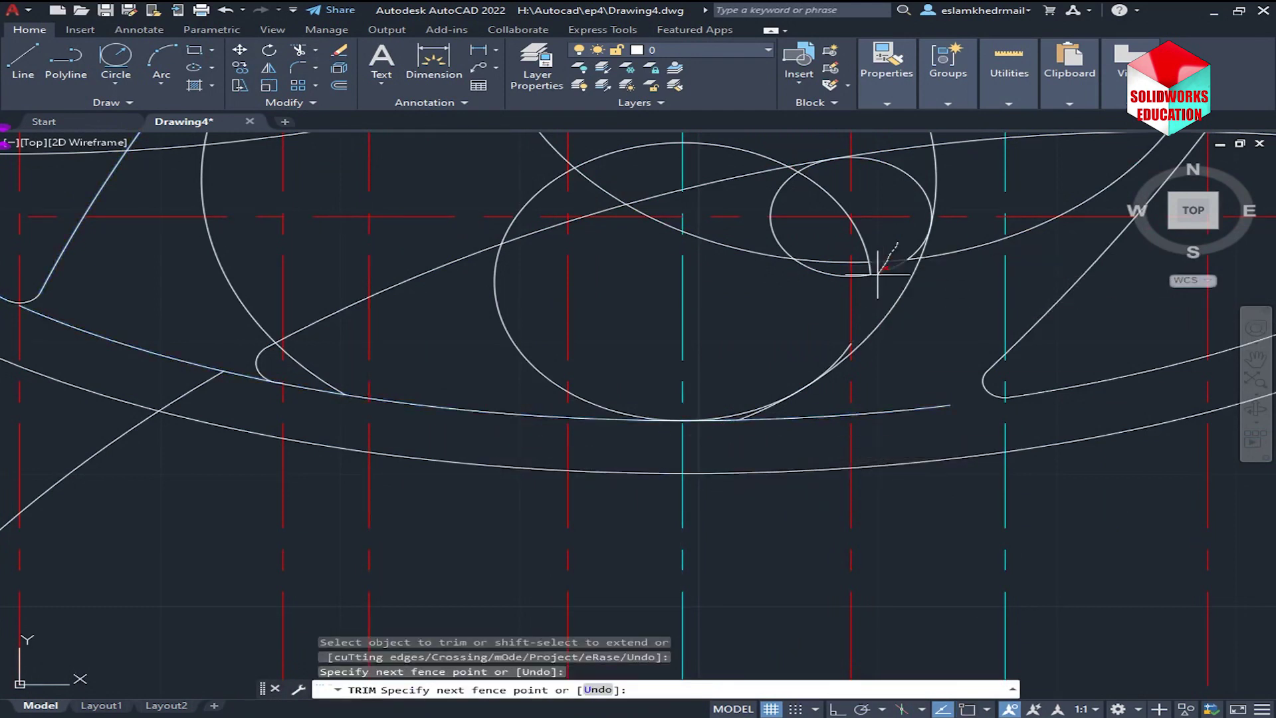
pyautogui.moveTo(867, 253)
pyautogui.mouseDown()
pyautogui.moveTo(864, 293)
pyautogui.moveTo(826, 257)
pyautogui.moveTo(827, 196)
pyautogui.moveTo(783, 184)
pyautogui.moveTo(751, 233)
pyautogui.mouseUp()
pyautogui.click(659, 229)
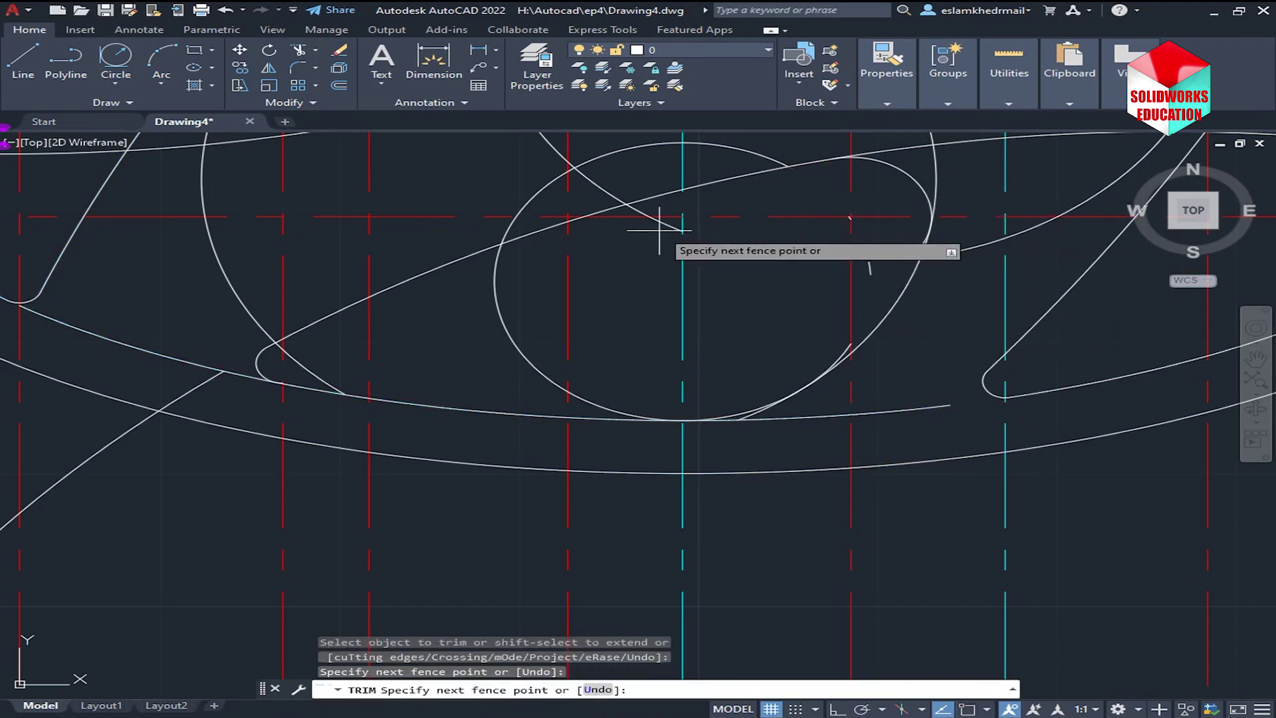
pyautogui.click(601, 174)
pyautogui.click(588, 183)
pyautogui.moveTo(573, 164); pyautogui.dragTo(569, 176)
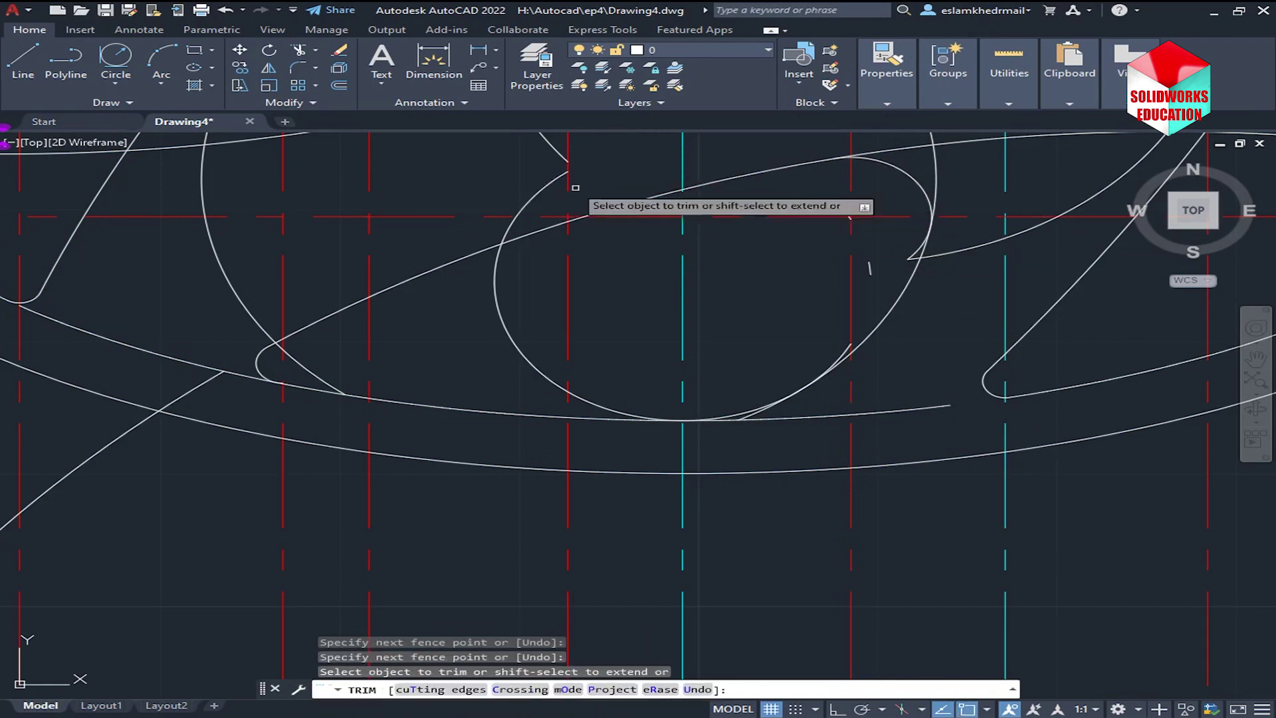
pyautogui.press('Return')
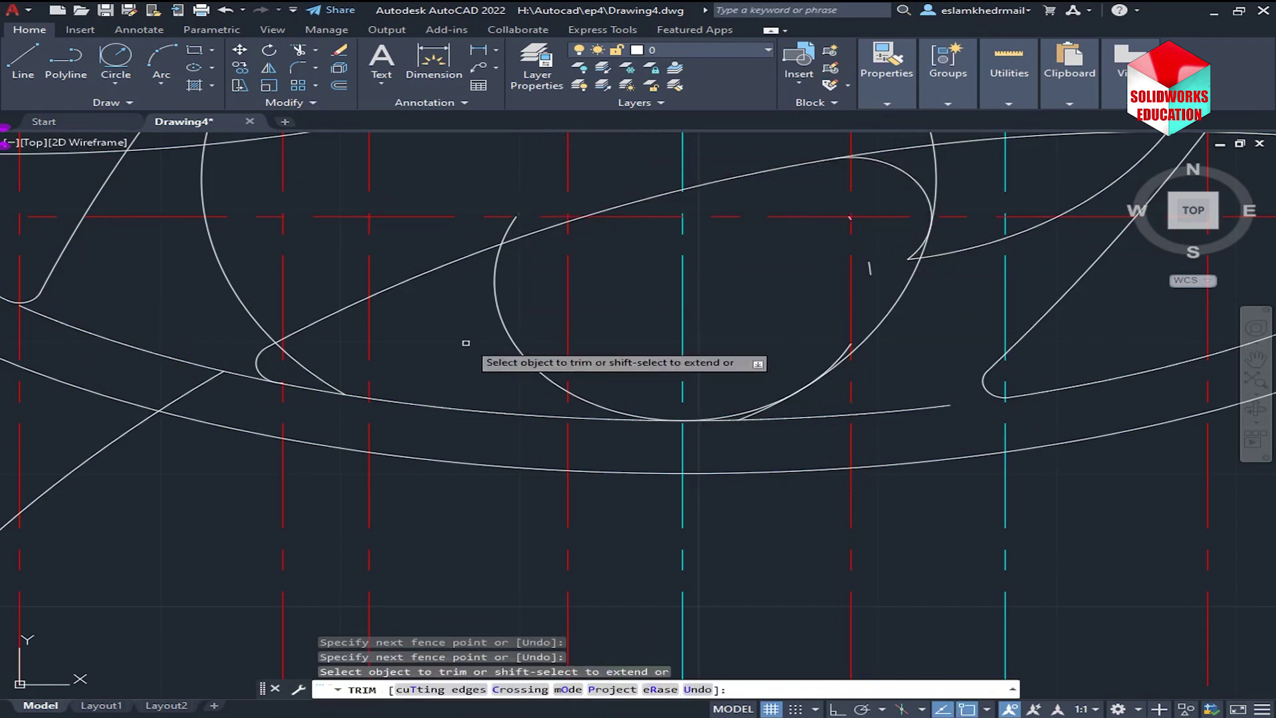
# - Trim the circle arc above the crossing line, the tangent stub and the bottom arc pieces
pyautogui.click(509, 227)
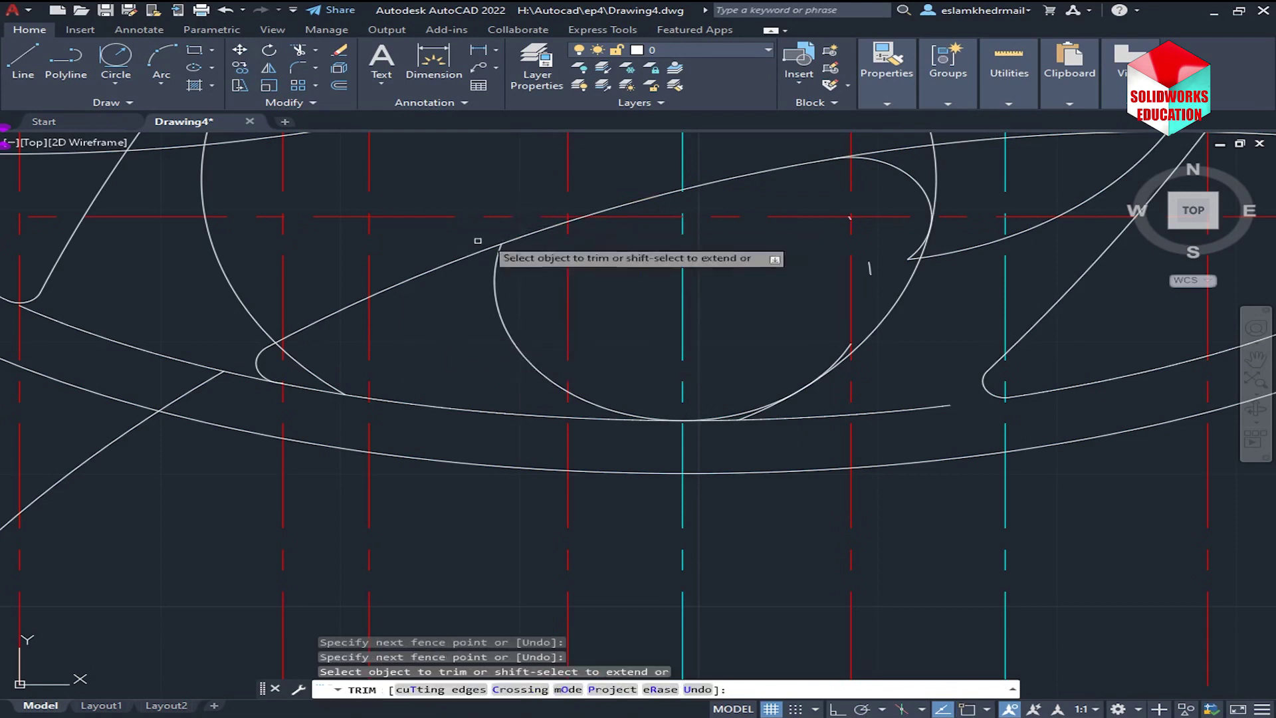
pyautogui.click(848, 347)
pyautogui.scroll(4, 848, 348)
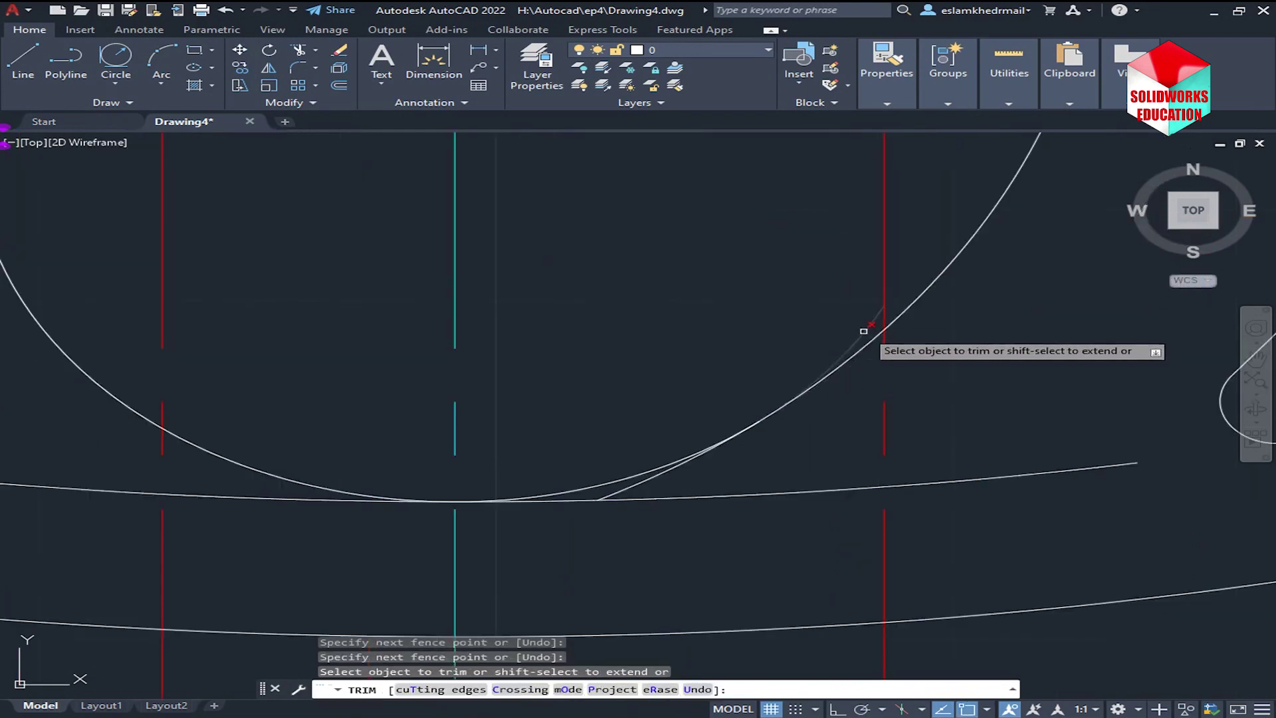
pyautogui.scroll(-4, 865, 431)
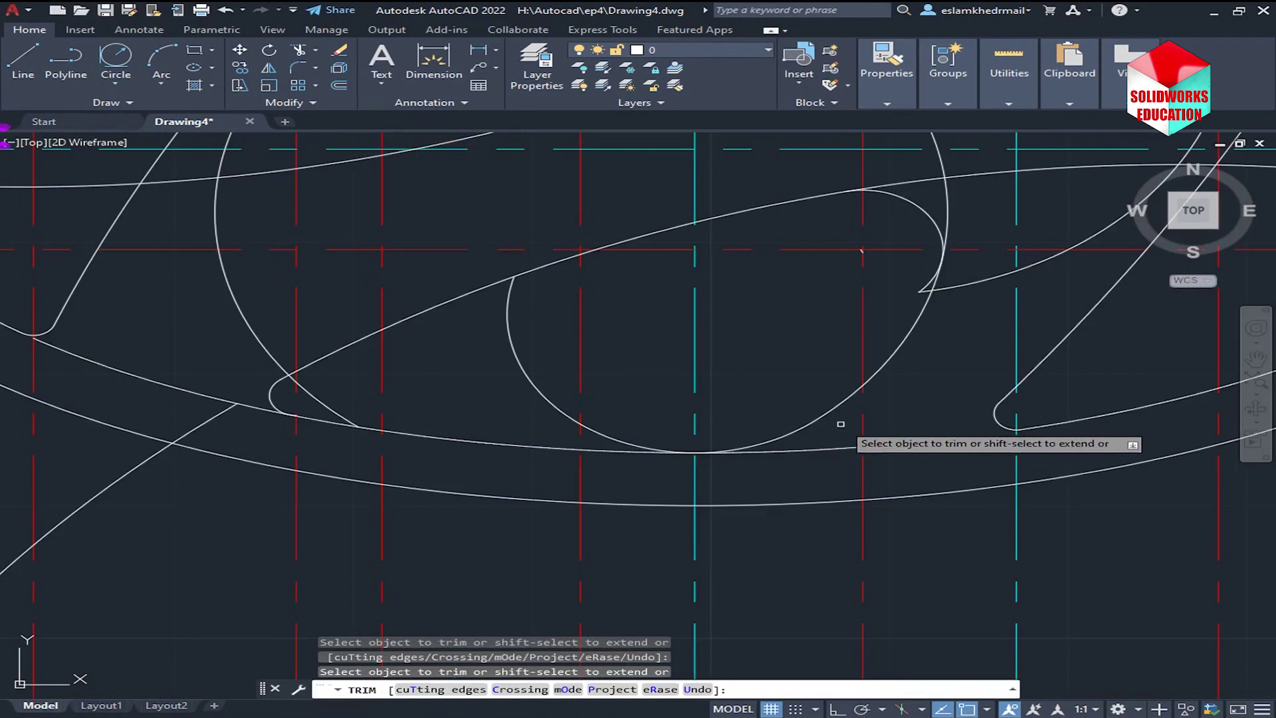
pyautogui.moveTo(751, 425); pyautogui.dragTo(607, 447)
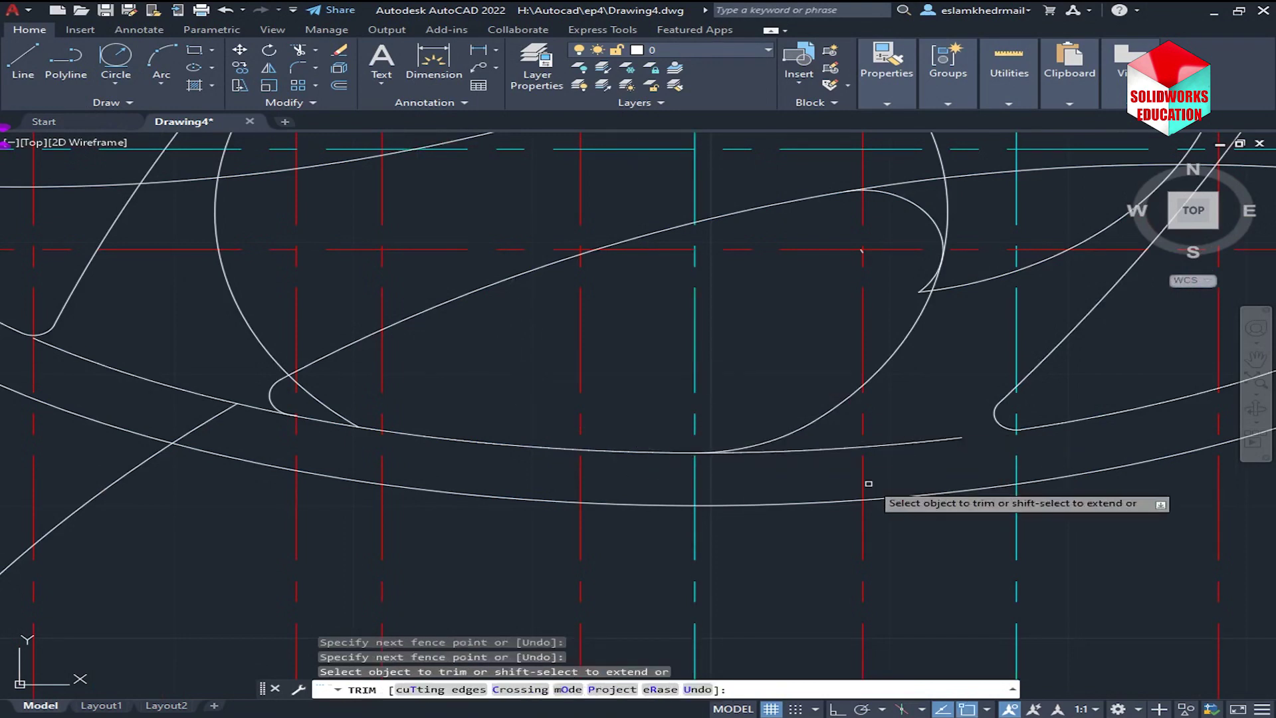
pyautogui.scroll(-3, 915, 413)
pyautogui.scroll(5, 847, 436)
pyautogui.moveTo(746, 456); pyautogui.dragTo(784, 399)
pyautogui.moveTo(790, 227)
pyautogui.mouseDown()
pyautogui.moveTo(773, 214)
pyautogui.moveTo(771, 159)
pyautogui.mouseUp()
pyautogui.scroll(4, 831, 406)
pyautogui.moveTo(791, 219); pyautogui.dragTo(764, 200)
# - Fence-trim the last curve pieces near the loop tip and erase the large lower circle
pyautogui.scroll(-2, 843, 309)
pyautogui.scroll(-3, 842, 309)
pyautogui.scroll(5, 858, 374)
pyautogui.moveTo(890, 357); pyautogui.dragTo(956, 397)
pyautogui.scroll(-5, 864, 372)
pyautogui.scroll(2, 827, 228)
pyautogui.scroll(2, 747, 265)
pyautogui.scroll(-3, 693, 397)
pyautogui.scroll(-3, 693, 397)
pyautogui.scroll(4, 718, 404)
pyautogui.moveTo(826, 404); pyautogui.dragTo(1043, 364)
pyautogui.scroll(-2, 1043, 365)
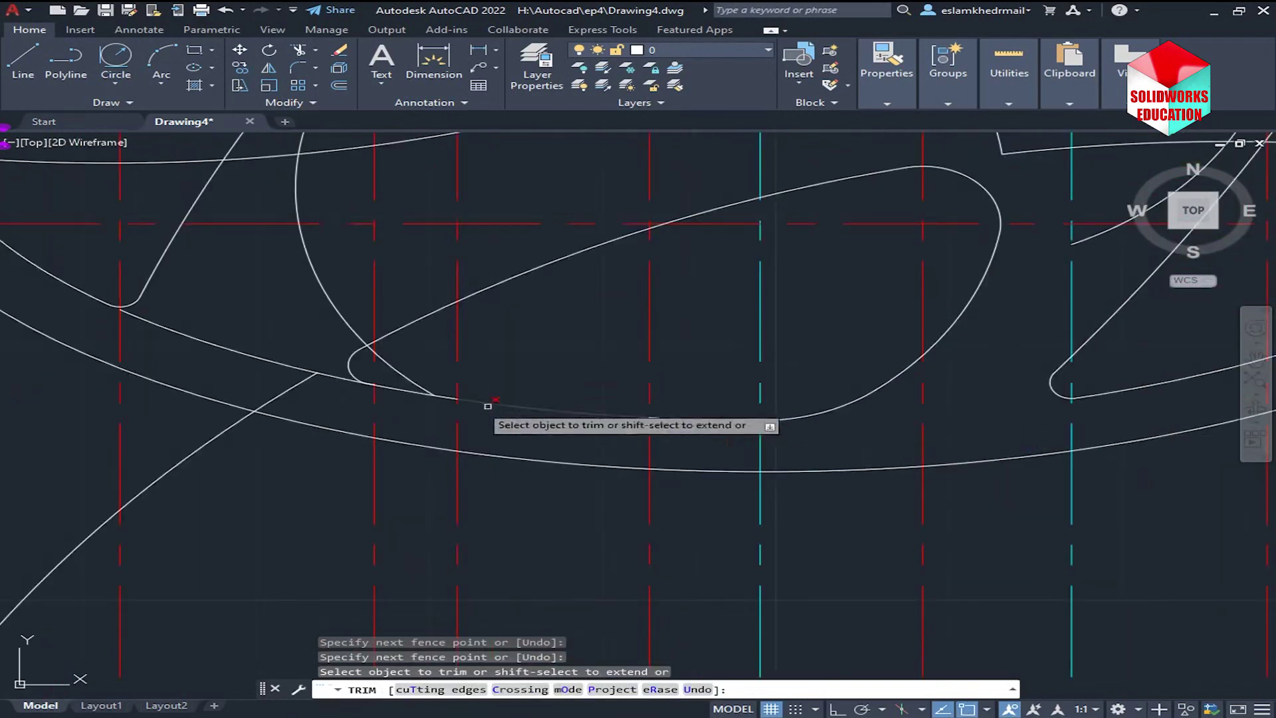
pyautogui.scroll(4, 399, 346)
pyautogui.scroll(-3, 498, 431)
pyautogui.scroll(-1, 924, 399)
pyautogui.press('Escape')
pyautogui.click(1003, 328)
pyautogui.press('Delete')
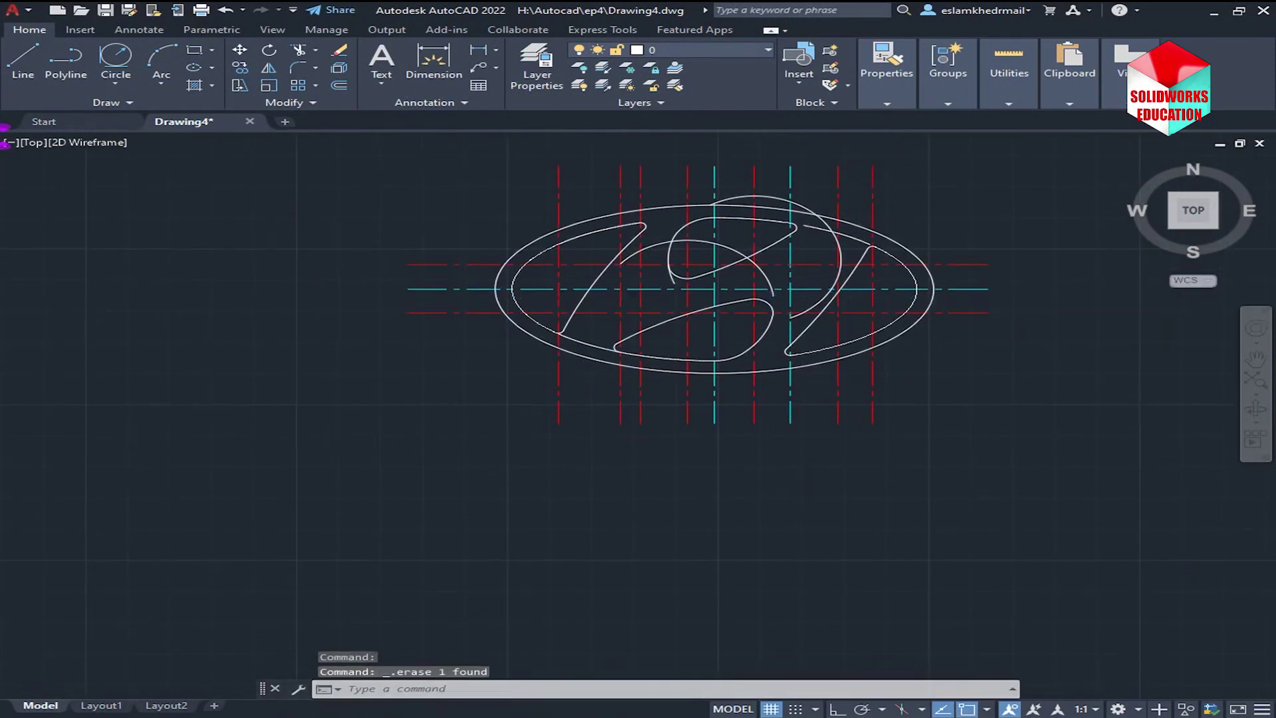
# - Trim the overlapping arc at the ellipse's top-right edge and delete the leftover short arc
pyautogui.scroll(4, 696, 226)
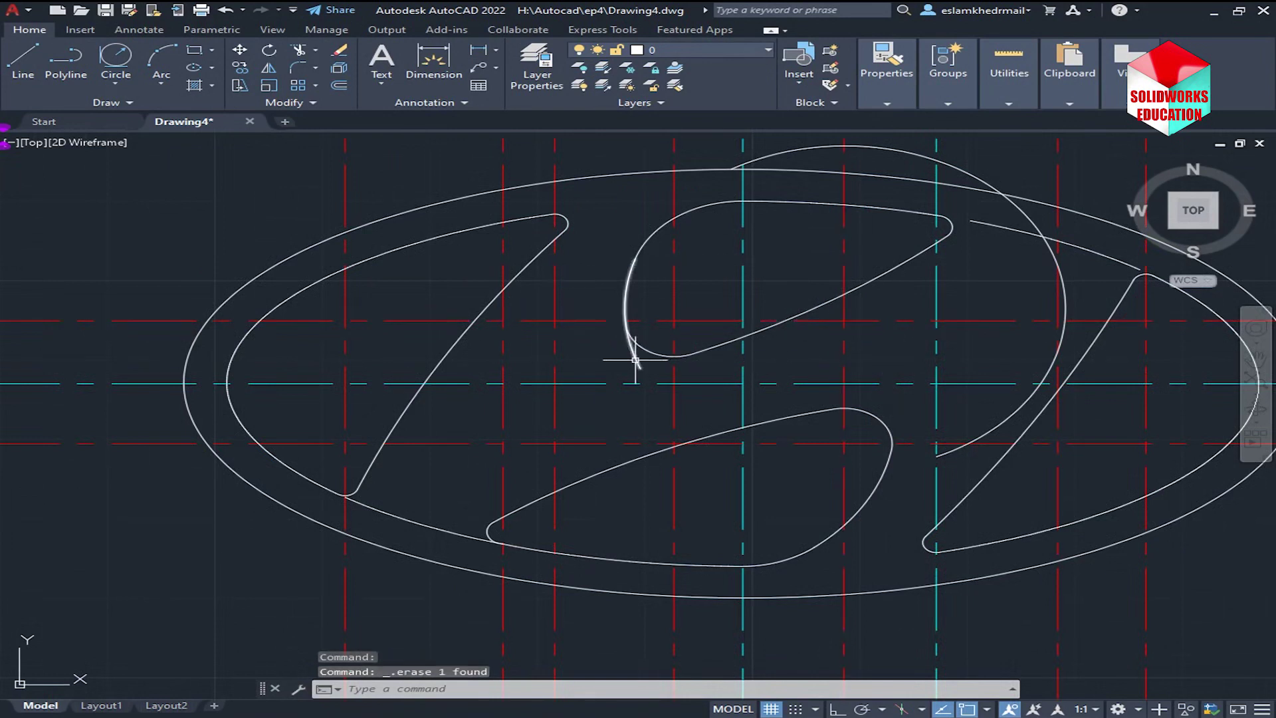
pyautogui.click(299, 50)
pyautogui.moveTo(634, 332); pyautogui.dragTo(621, 347)
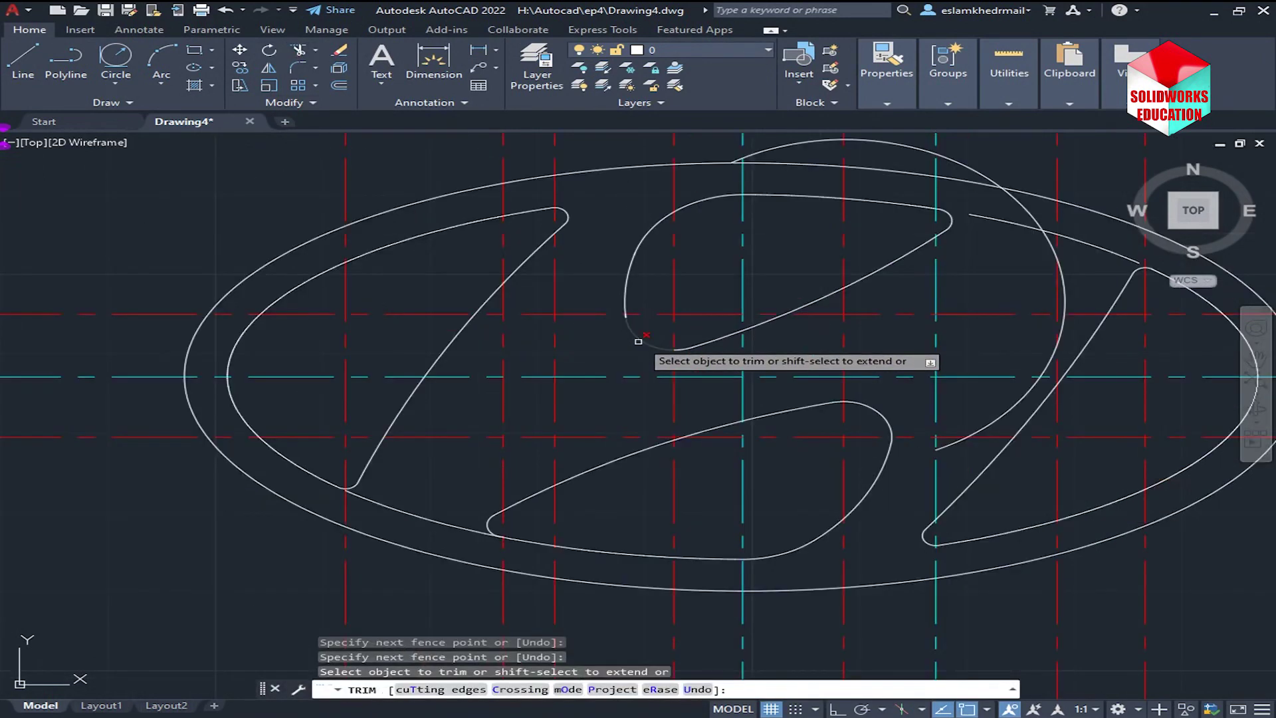
pyautogui.moveTo(1057, 219); pyautogui.dragTo(896, 334, button='middle')
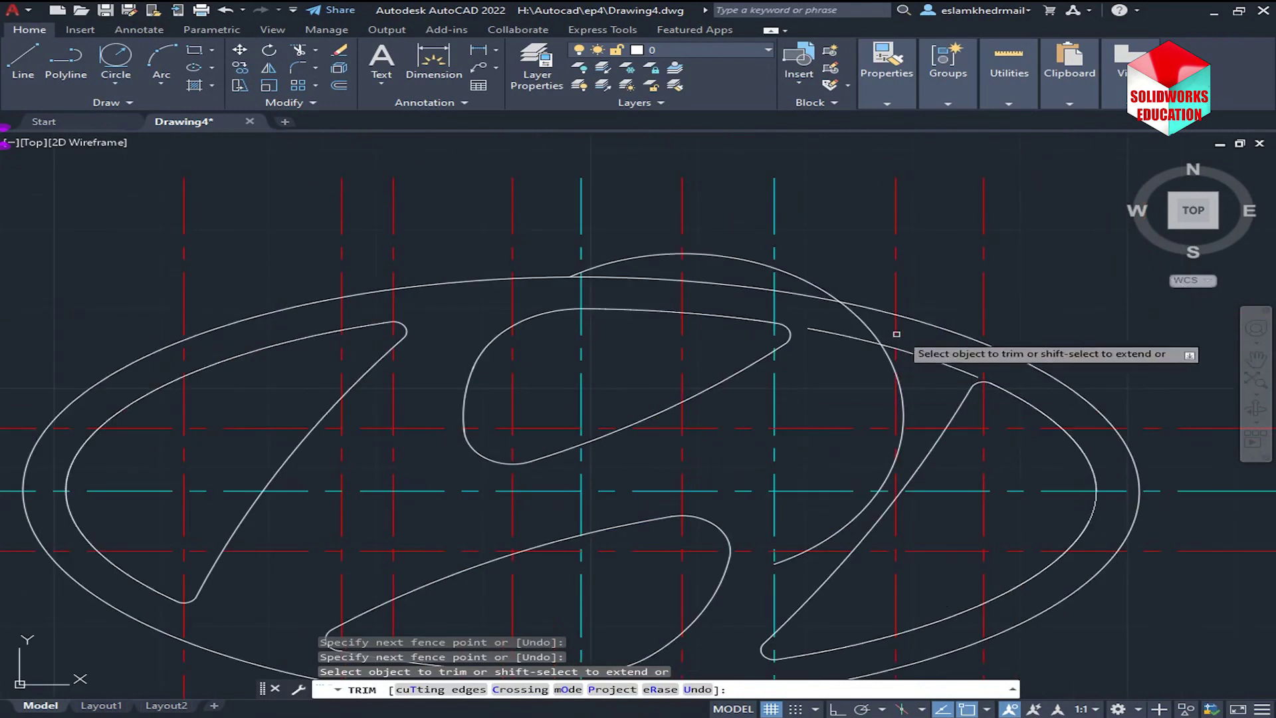
pyautogui.scroll(-2, 896, 333)
pyautogui.press('Escape')
pyautogui.click(927, 342)
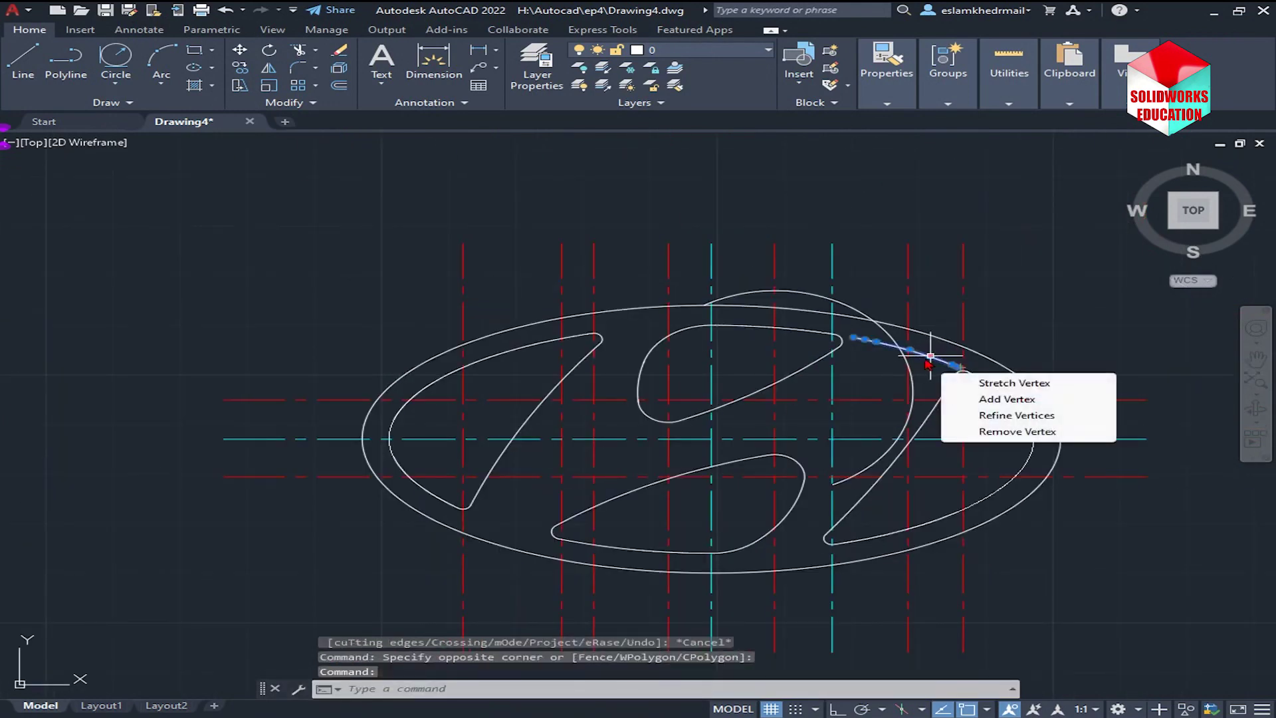
pyautogui.press('Delete')
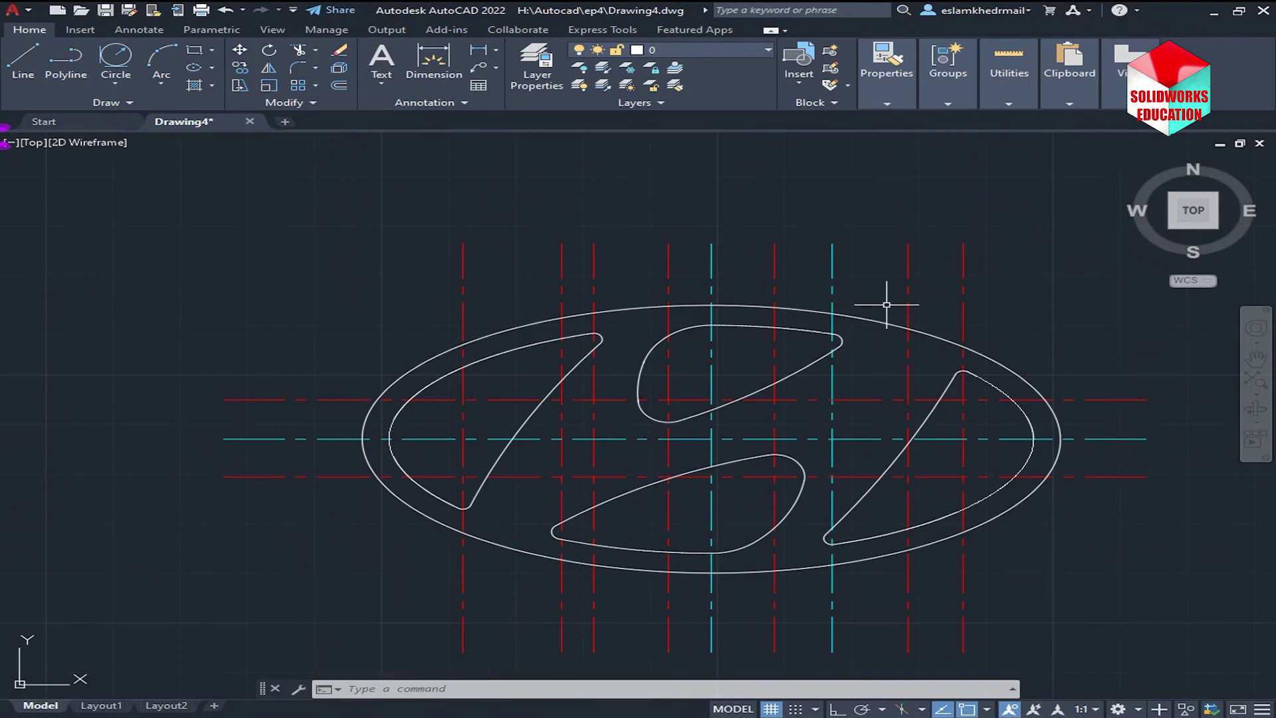
# - Draw a Center-layer ellipse from the grid's central crossing, with its axis end on the right and its height set above
pyautogui.click(202, 69)
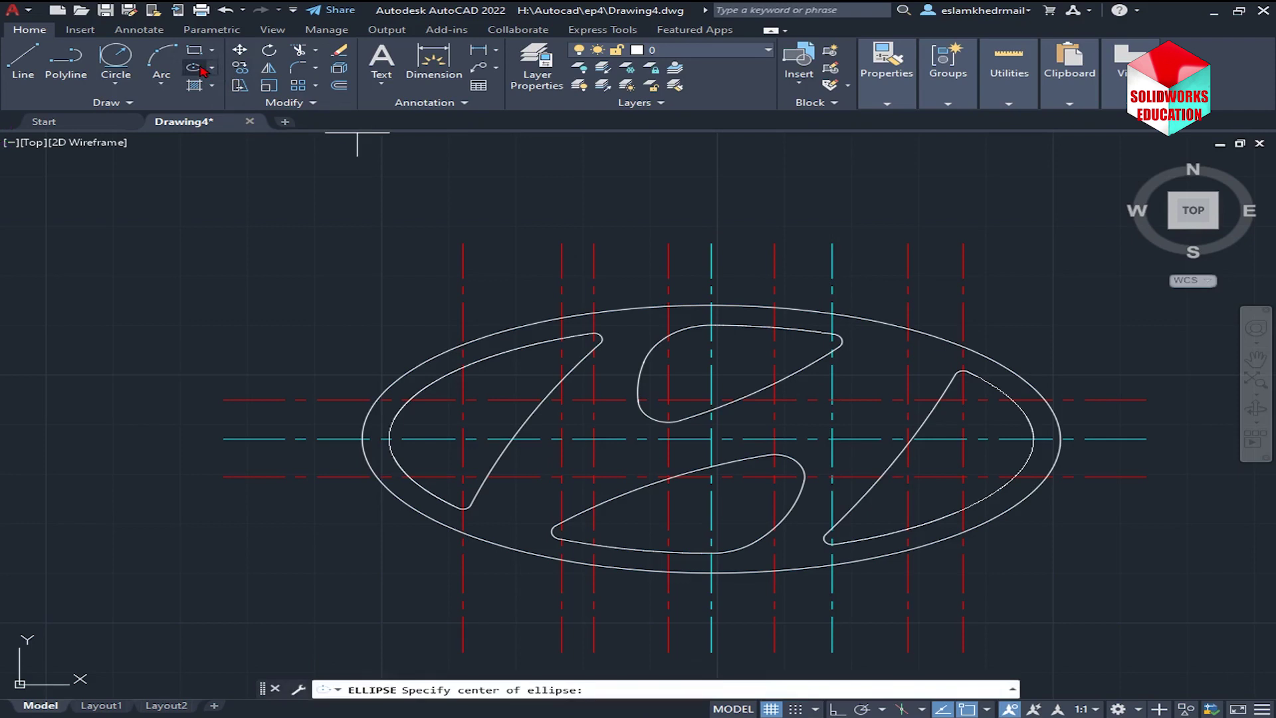
pyautogui.click(715, 50)
pyautogui.click(709, 81)
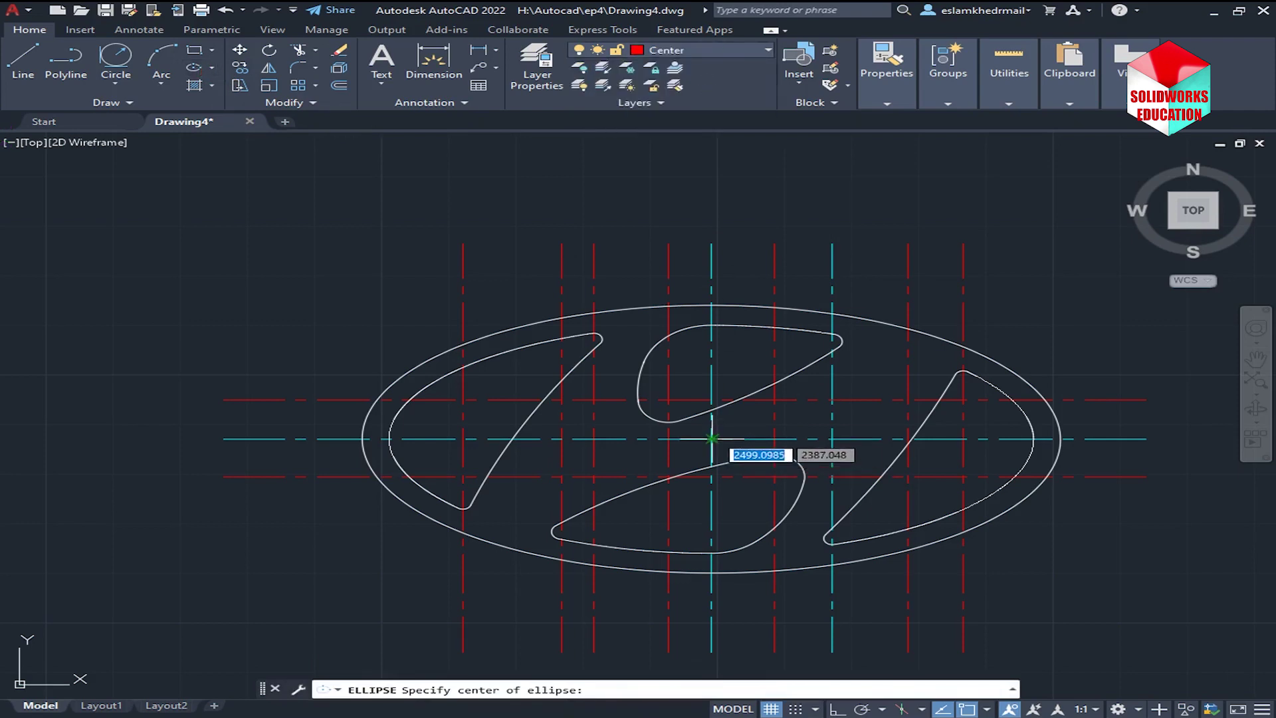
pyautogui.click(1033, 438)
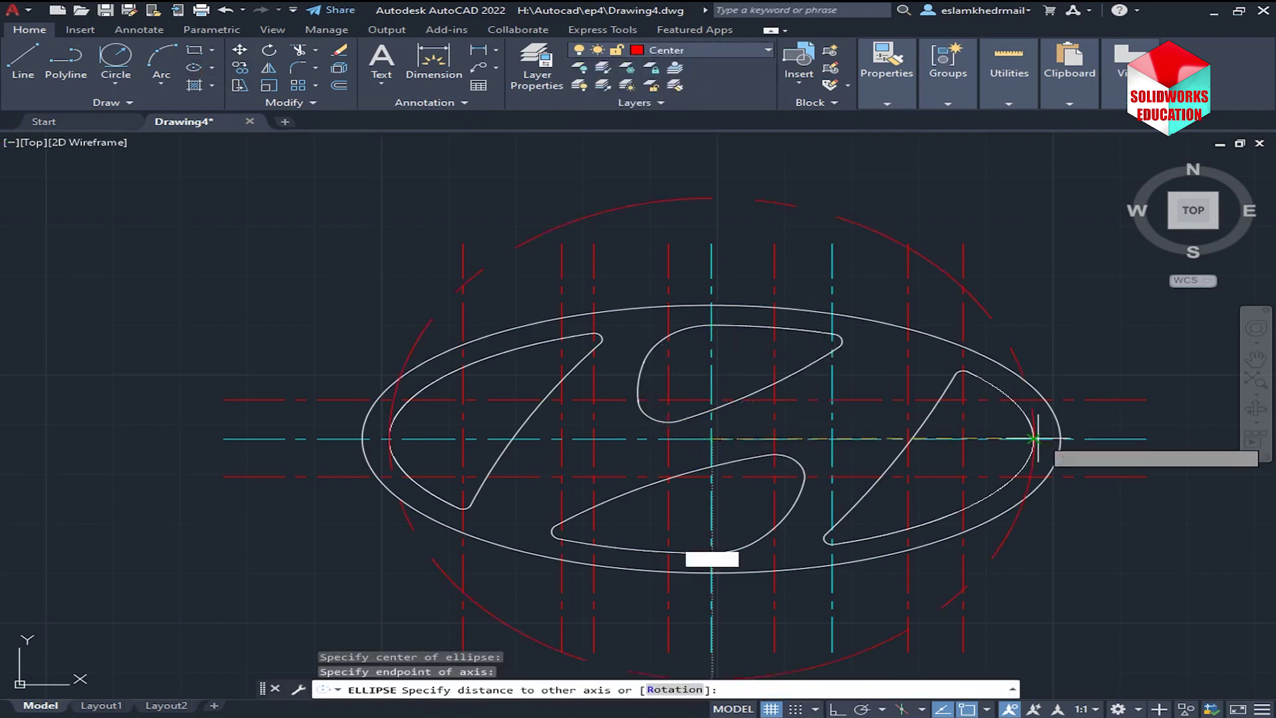
pyautogui.click(711, 325)
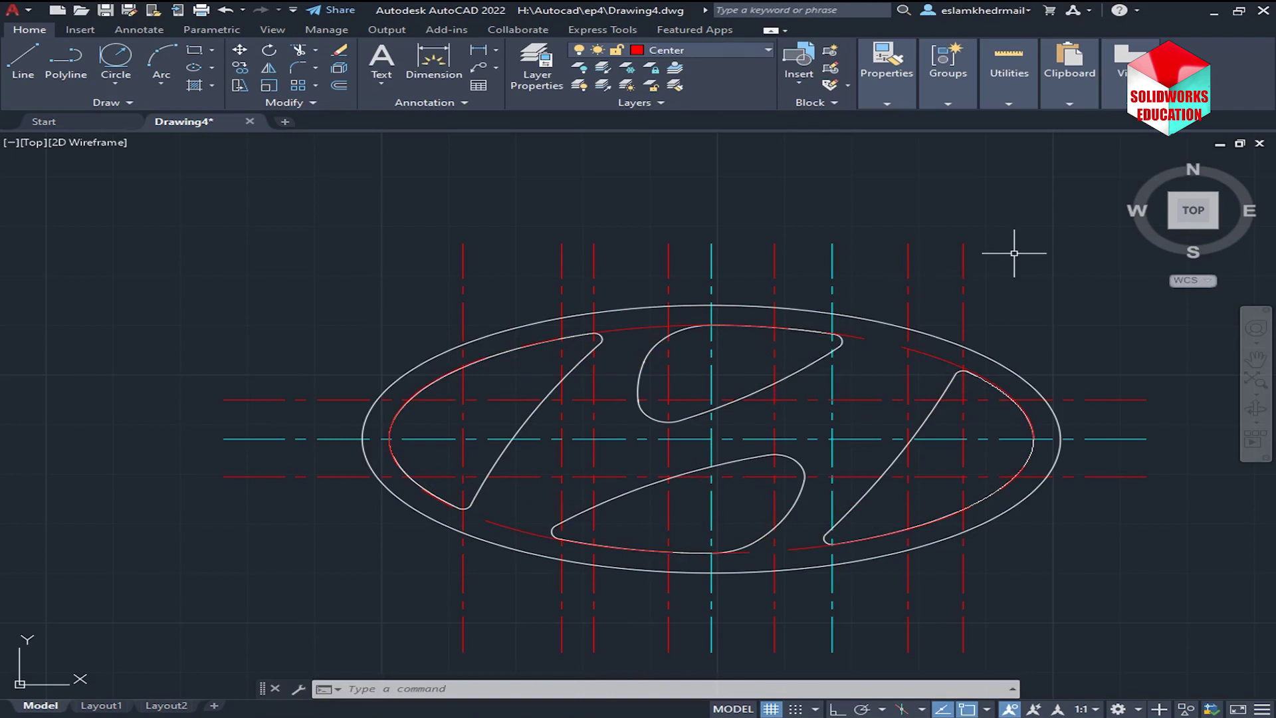
# - Cancel an early width dimension and make layer 0 current for dimensioning
pyautogui.click(495, 53)
pyautogui.click(515, 77)
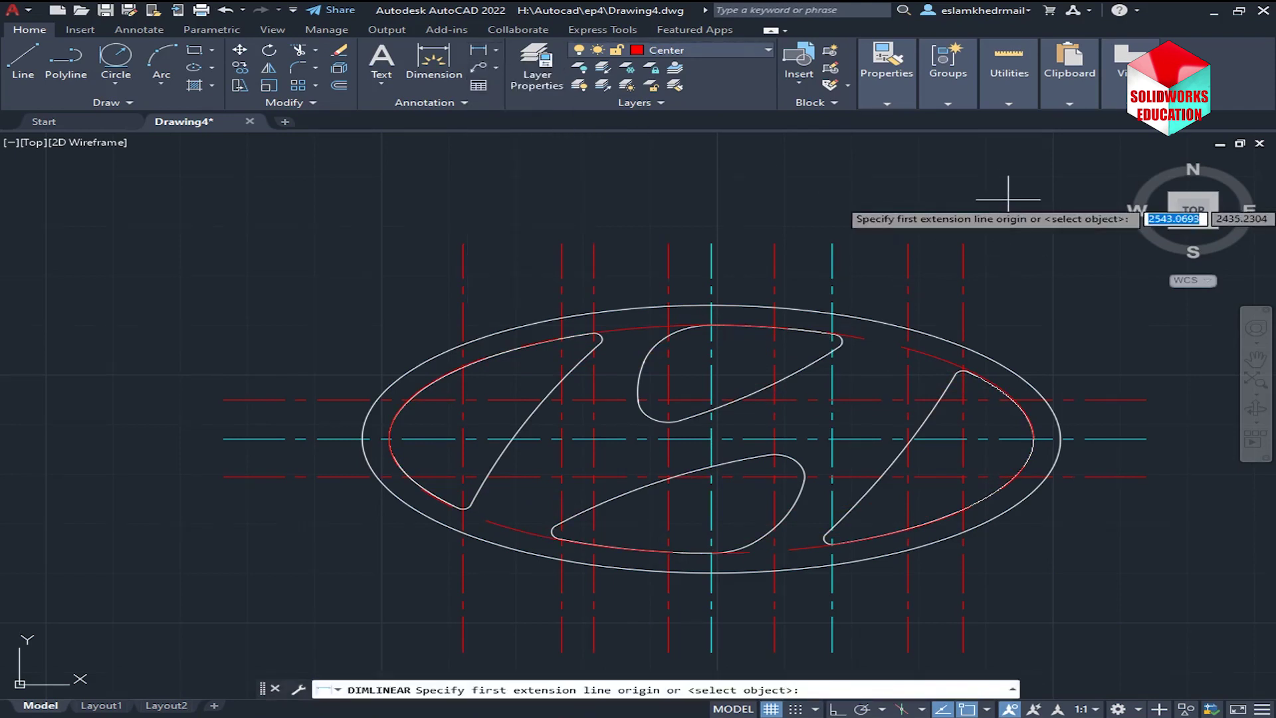
pyautogui.click(1061, 439)
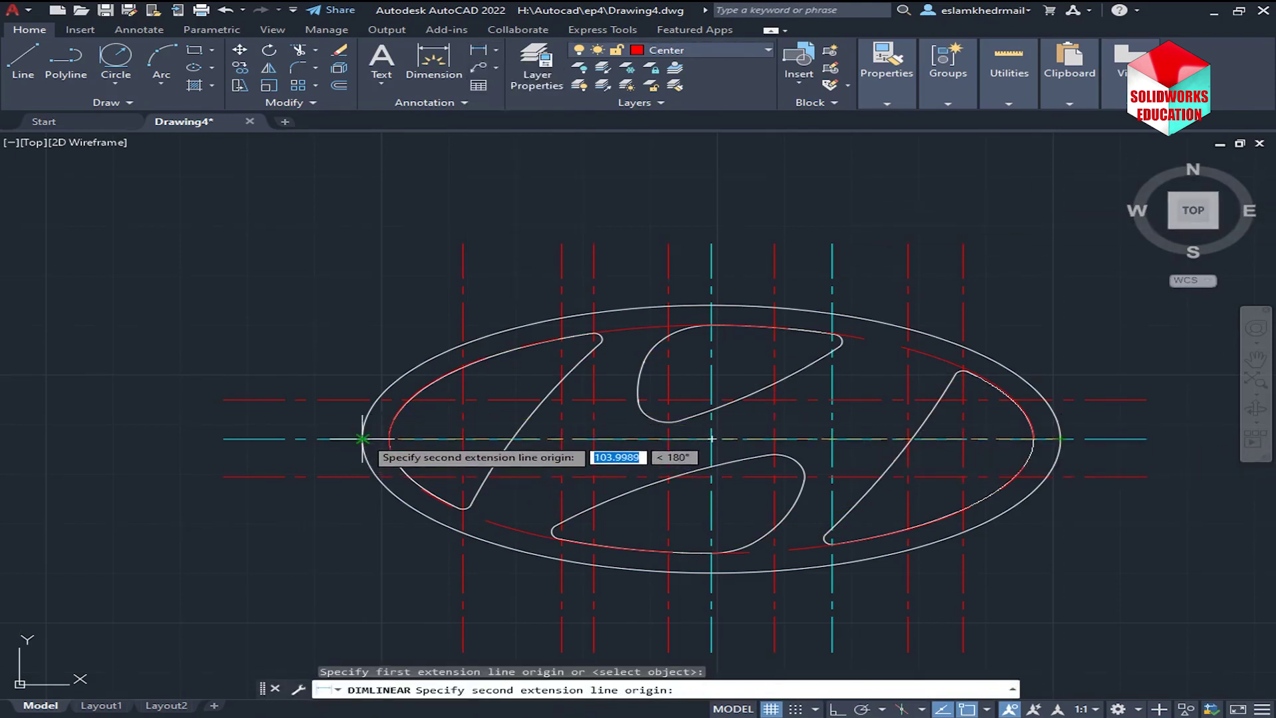
pyautogui.click(363, 439)
pyautogui.press('Escape')
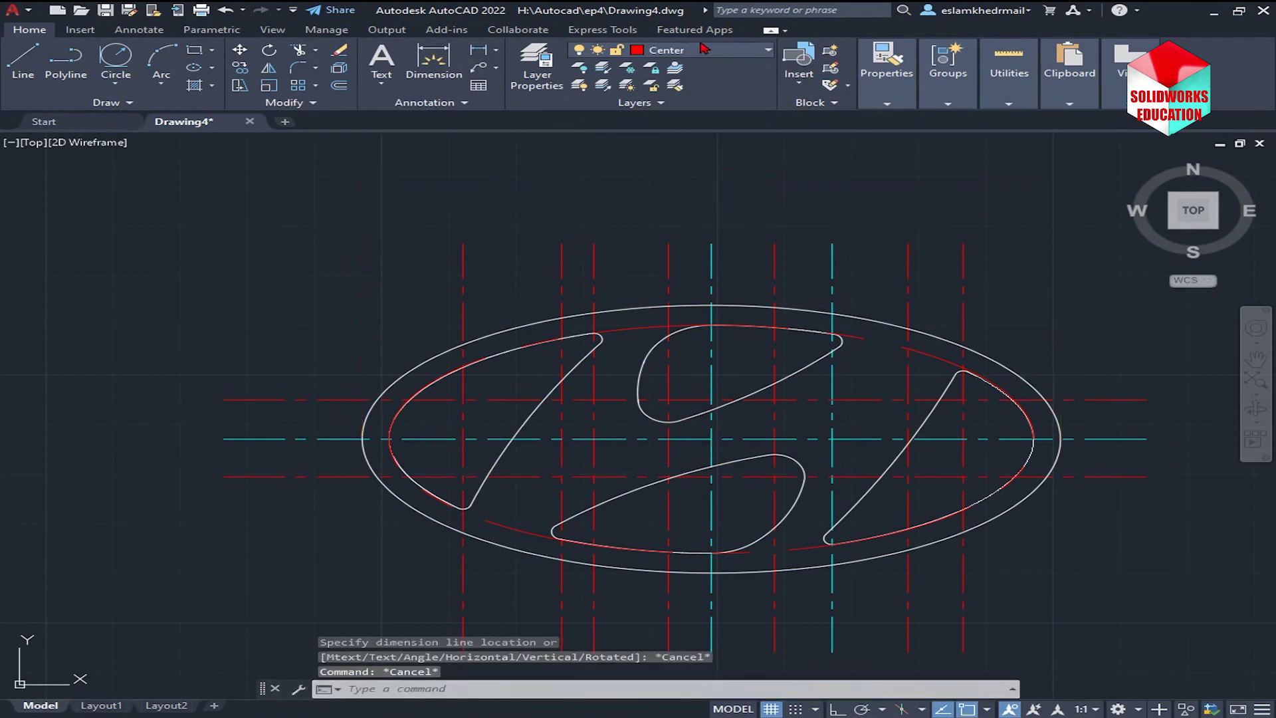
pyautogui.click(701, 50)
pyautogui.click(664, 67)
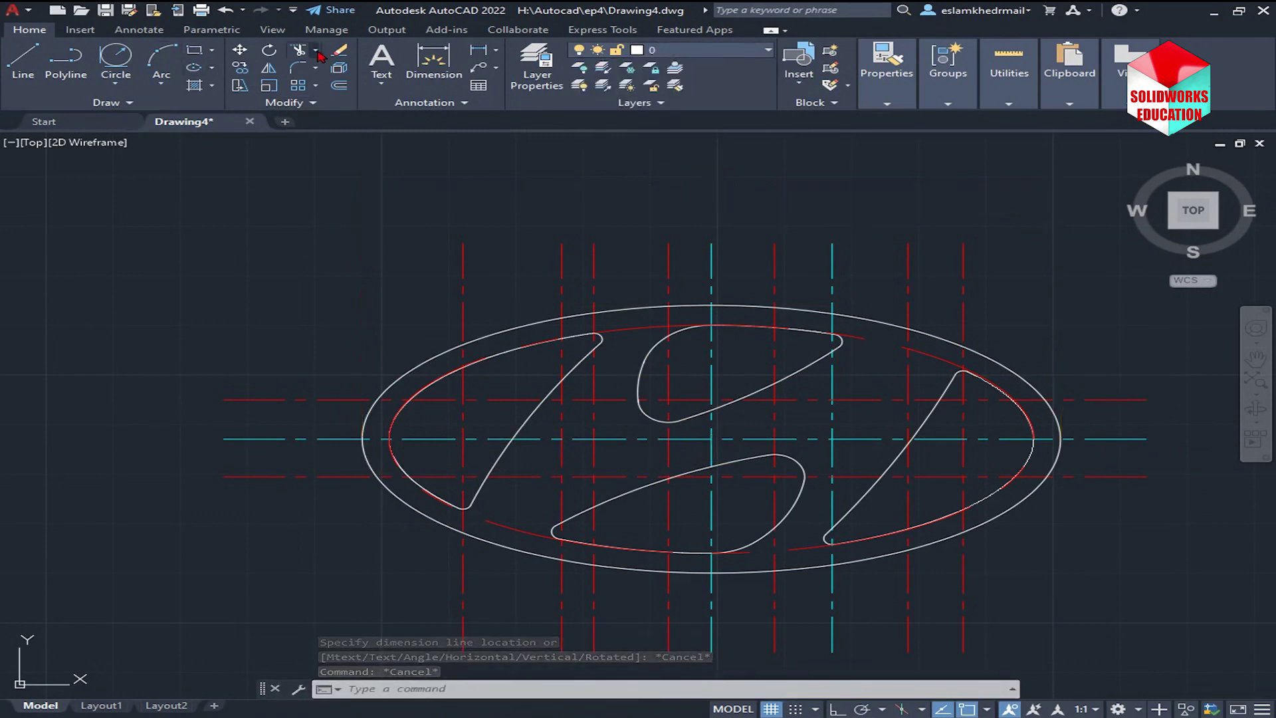
# - Dimension the logo's overall widths, 104 and 96, stacked above it
pyautogui.click(478, 49)
pyautogui.click(1060, 438)
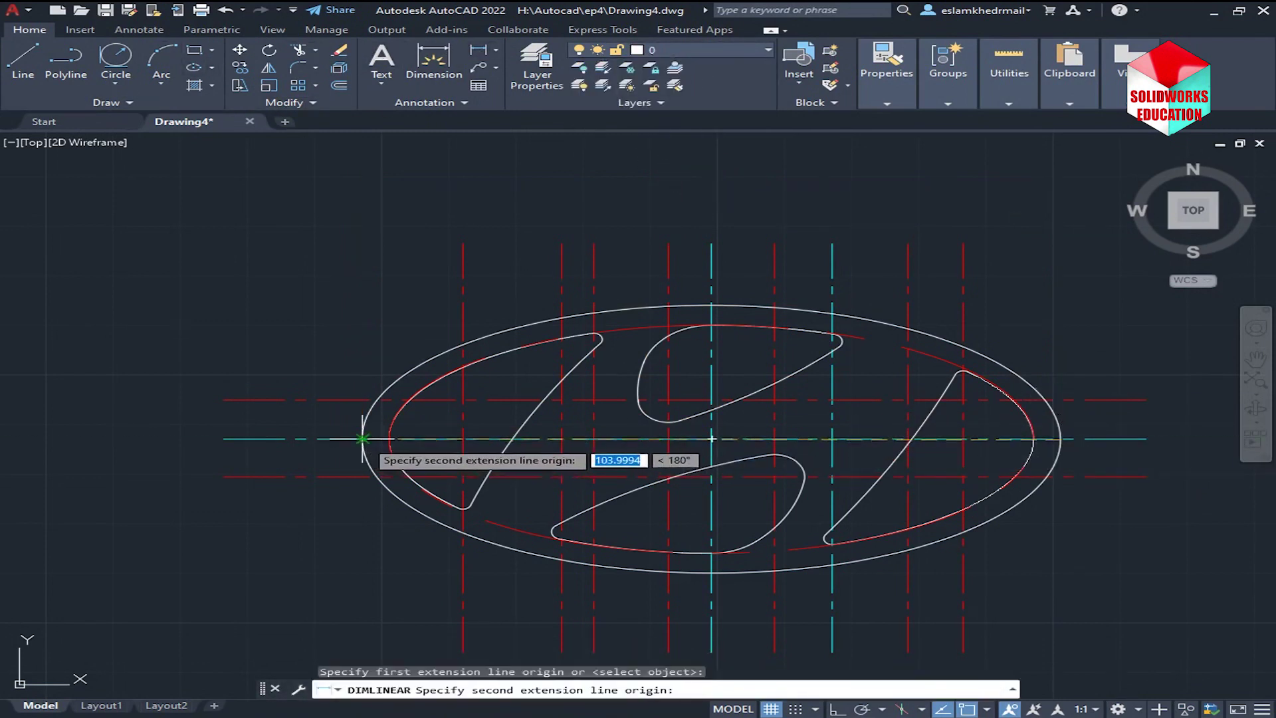
pyautogui.click(363, 439)
pyautogui.moveTo(713, 166); pyautogui.dragTo(709, 302, button='middle')
pyautogui.click(708, 201)
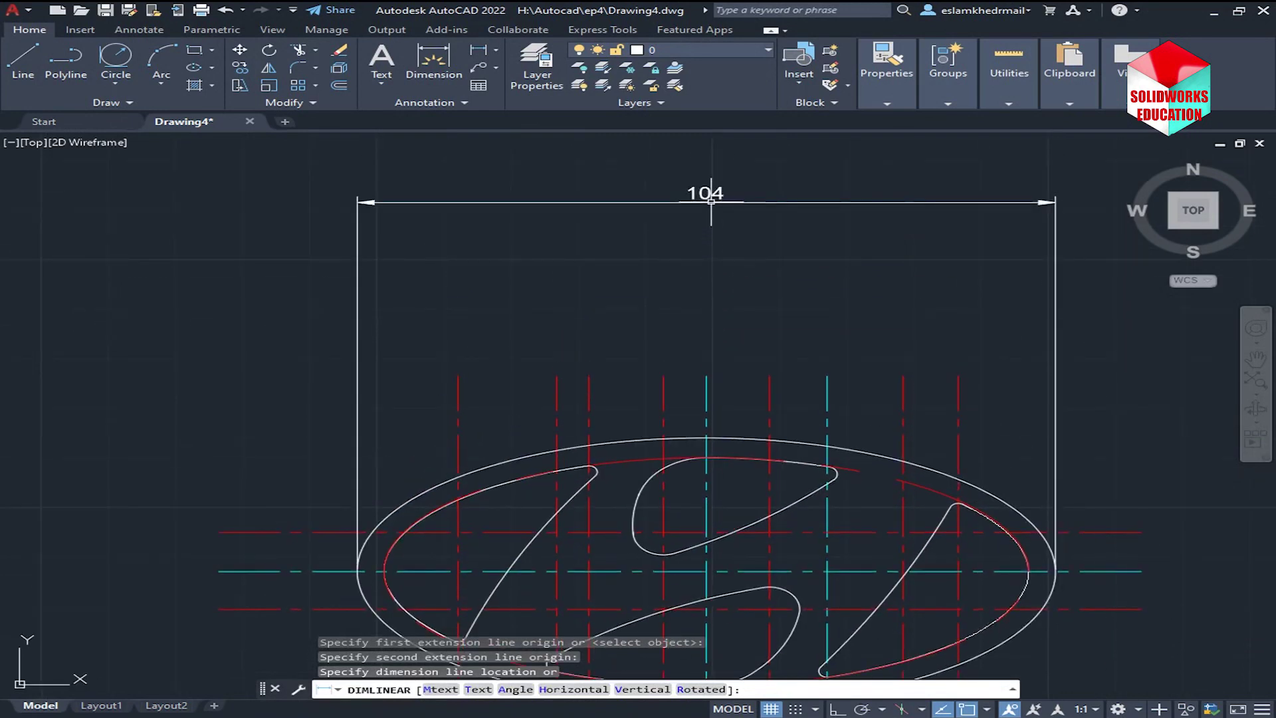
pyautogui.press('Return')
pyautogui.click(1028, 570)
pyautogui.click(384, 570)
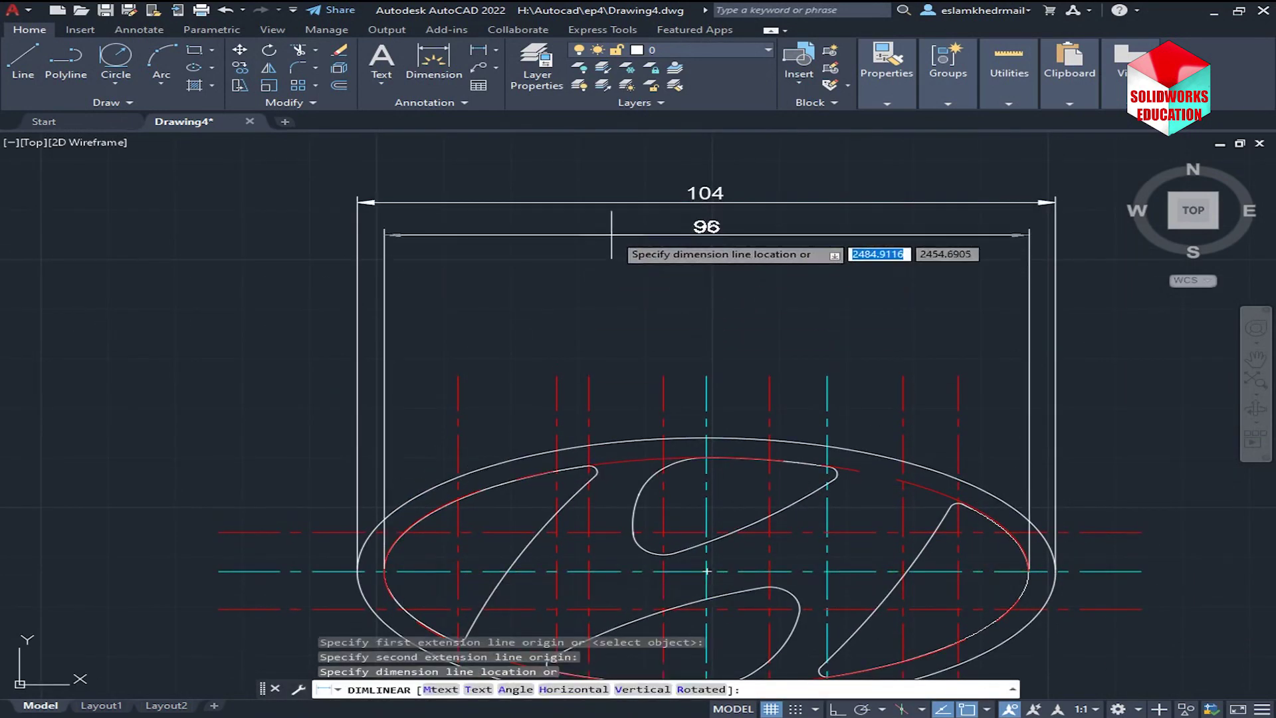
pyautogui.click(612, 235)
# - Dimension the 9,4 and 18 spacings right of the central cyan line
pyautogui.press('Return')
pyautogui.click(706, 377)
pyautogui.click(769, 377)
pyautogui.click(752, 363)
pyautogui.press('Return')
pyautogui.click(706, 376)
pyautogui.click(827, 377)
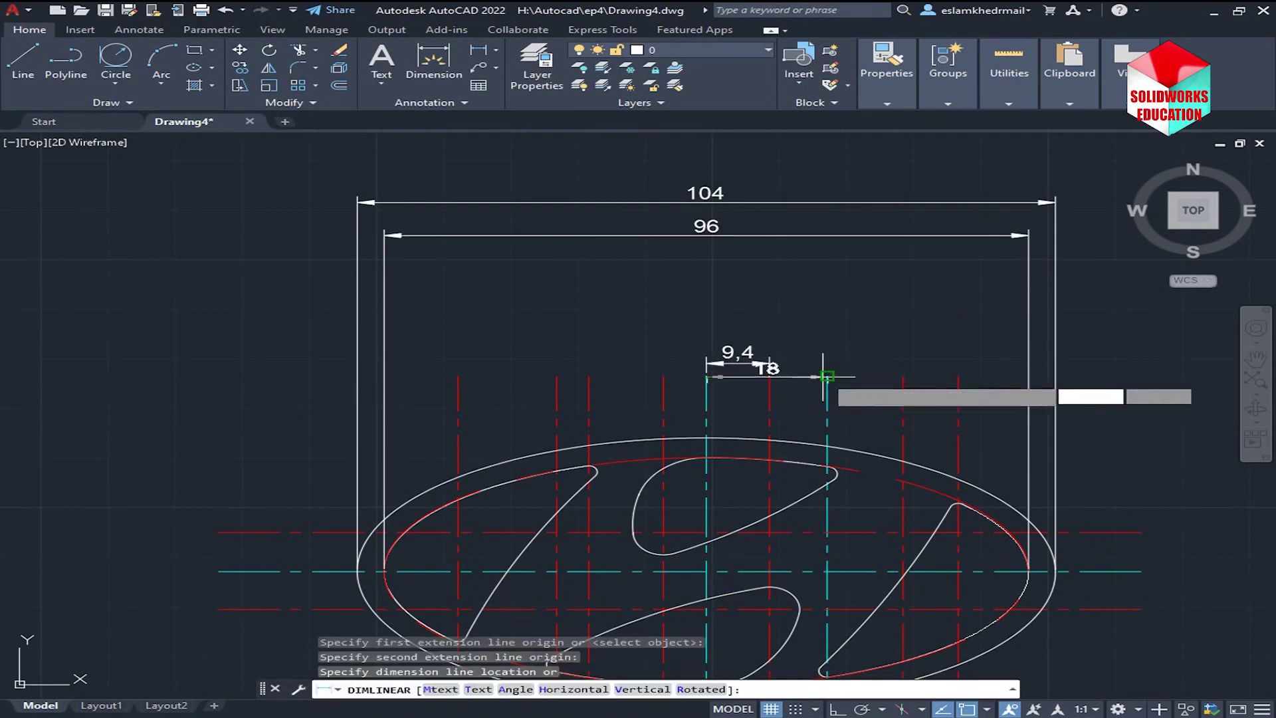
pyautogui.click(815, 335)
# - Add the 29,3 and 37,5 spacings from the central line to the right red lines
pyautogui.press('Return')
pyautogui.click(706, 376)
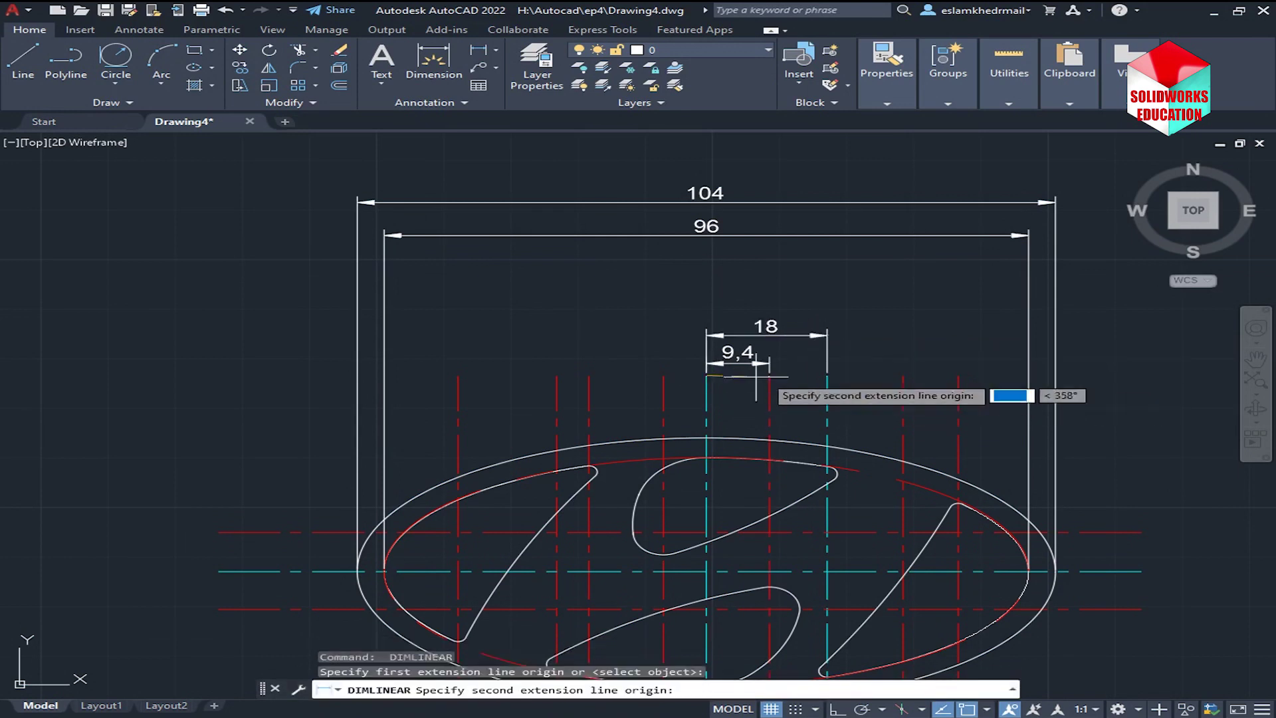
pyautogui.click(902, 377)
pyautogui.click(869, 314)
pyautogui.press('Return')
pyautogui.click(707, 377)
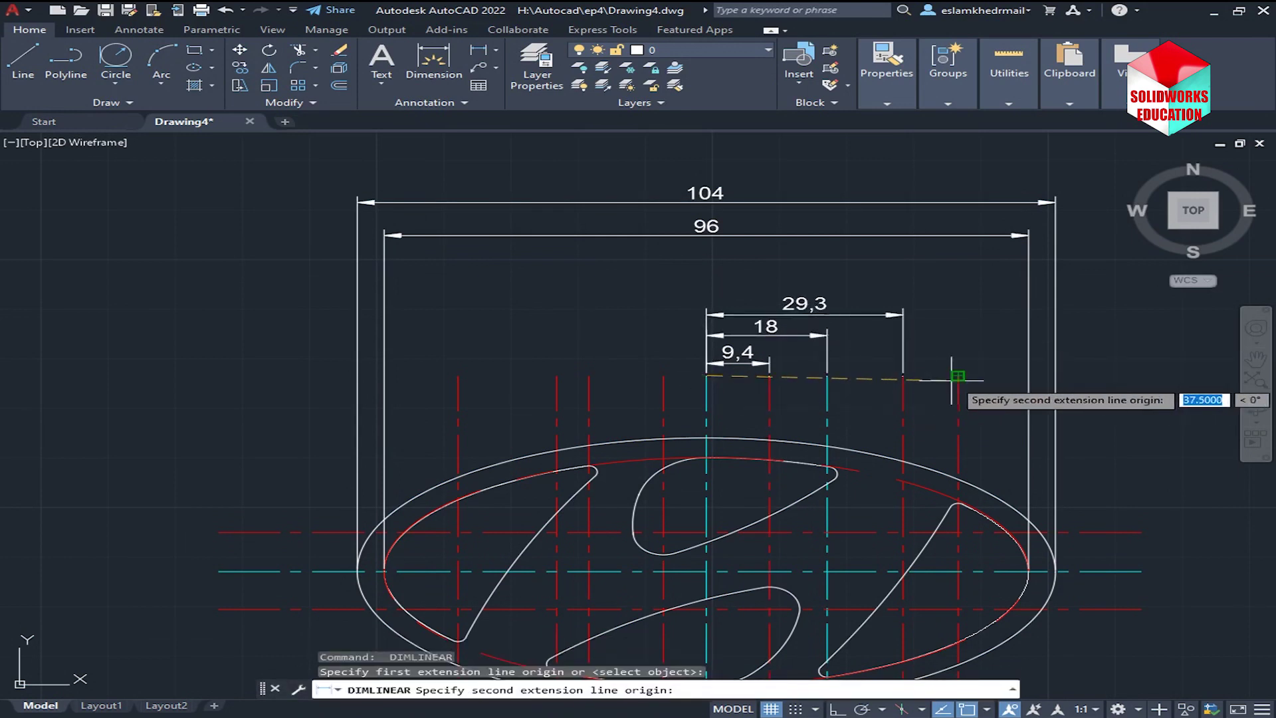
pyautogui.click(958, 377)
pyautogui.click(937, 274)
# - Dimension the 6,4 and 17,5 spacings left of the central line
pyautogui.press('Return')
pyautogui.click(706, 377)
pyautogui.click(663, 377)
pyautogui.click(697, 362)
pyautogui.press('Return')
pyautogui.click(588, 377)
pyautogui.click(705, 335)
pyautogui.press('Return')
pyautogui.click(707, 376)
# - Add the 22,3 and 37 spacings to the far-left red lines
pyautogui.click(557, 377)
pyautogui.click(632, 314)
pyautogui.press('Return')
pyautogui.click(706, 377)
pyautogui.click(458, 377)
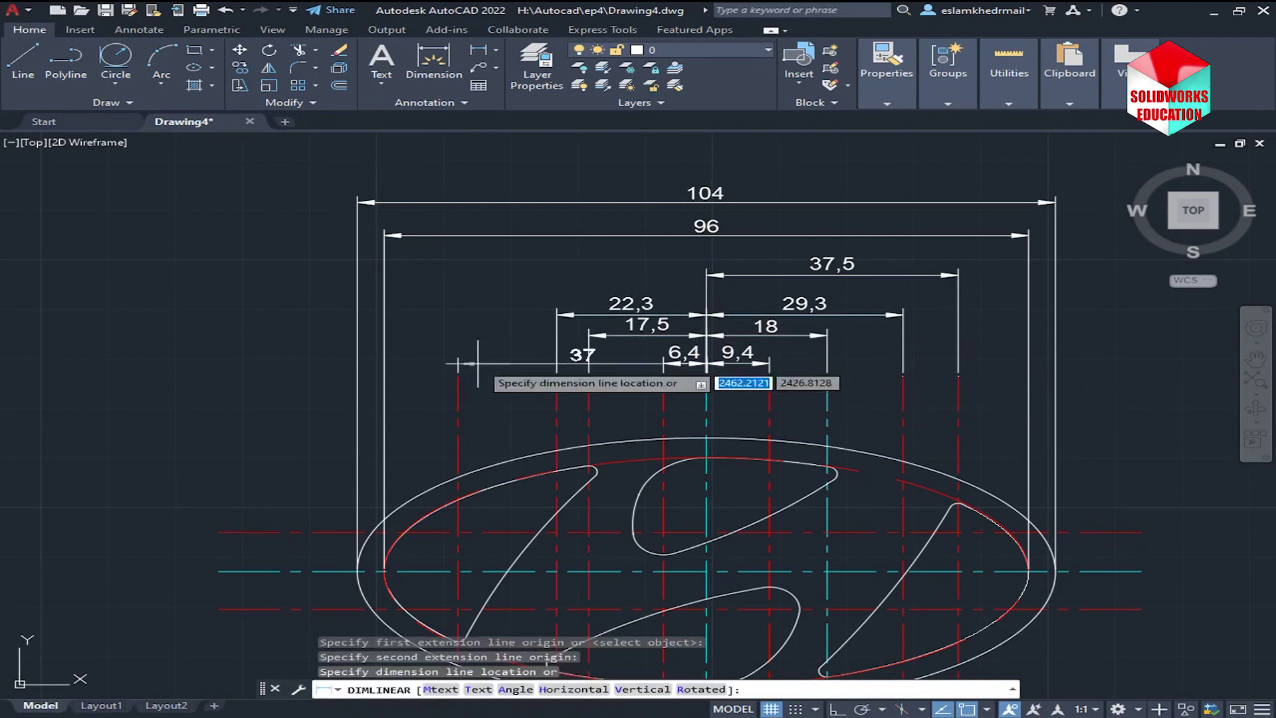
pyautogui.click(706, 275)
# - Add the vertical 7,9 and 7,6 offsets on the logo's right side
pyautogui.moveTo(797, 366); pyautogui.dragTo(725, 284, button='middle')
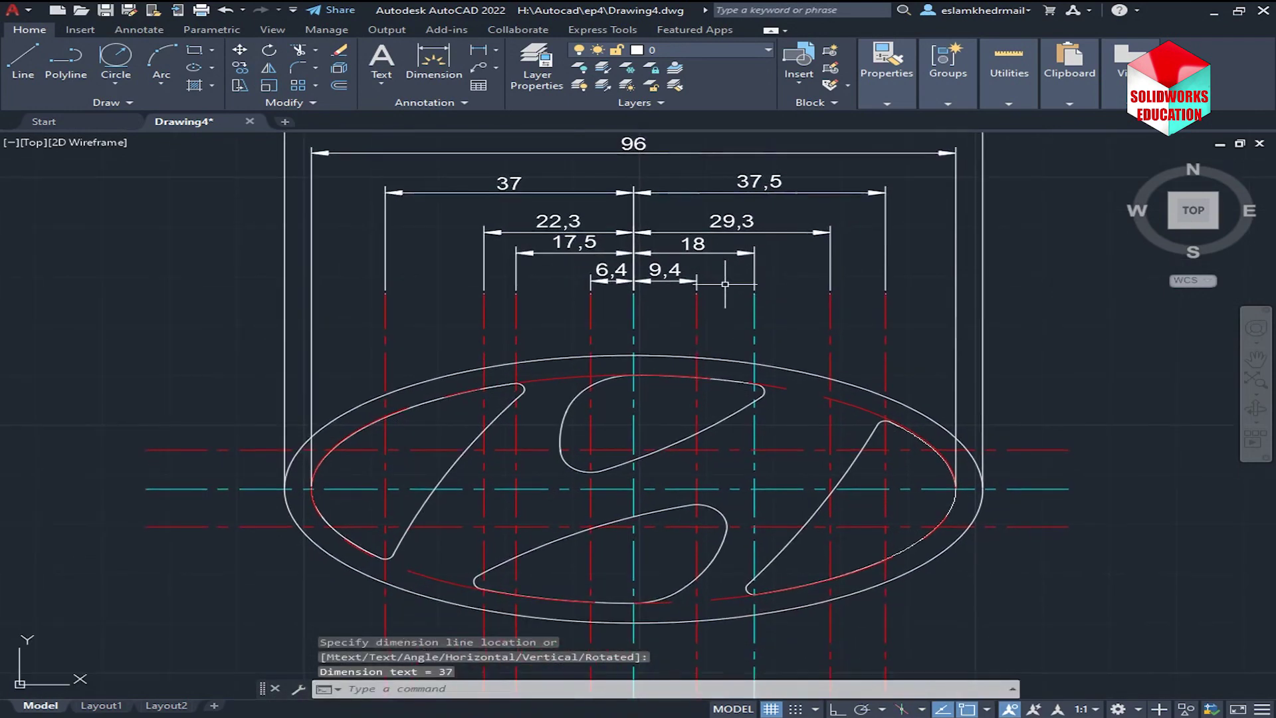
pyautogui.press('Return')
pyautogui.click(1069, 488)
pyautogui.click(1069, 449)
pyautogui.click(1111, 469)
pyautogui.press('Return')
pyautogui.click(1068, 489)
pyautogui.click(1069, 526)
pyautogui.click(1111, 489)
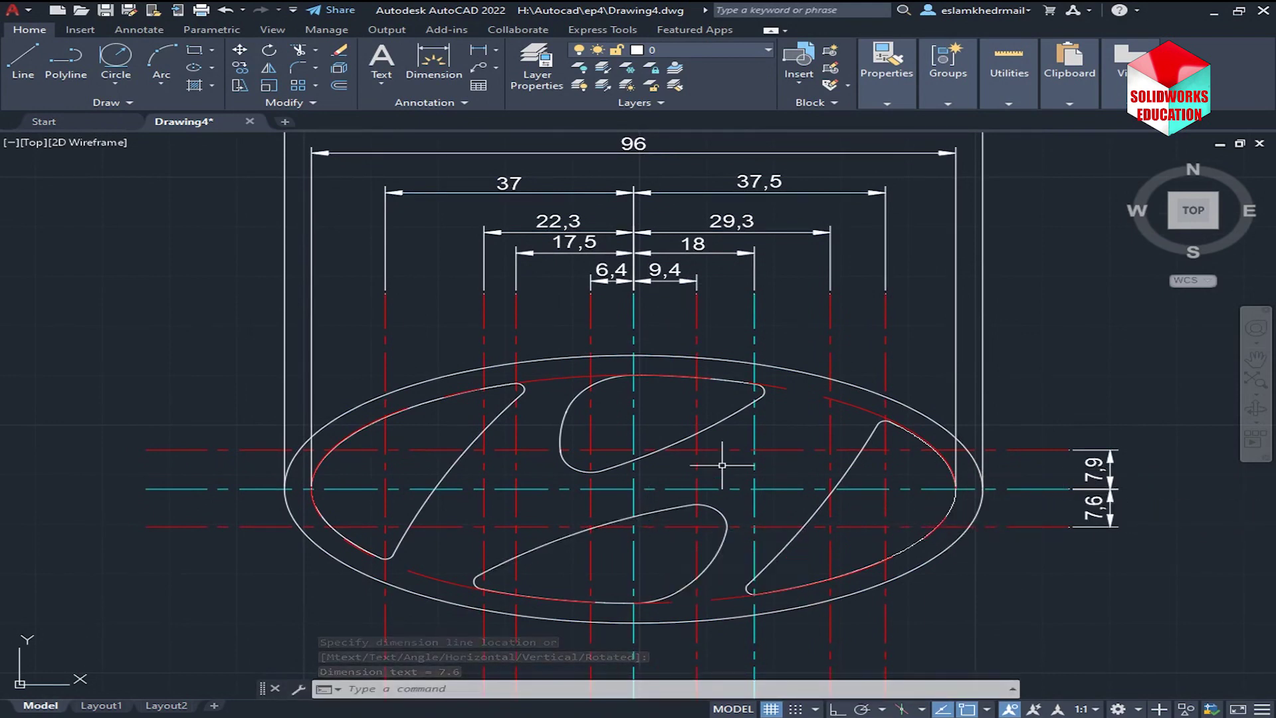
pyautogui.scroll(-1, 706, 596)
pyautogui.click(497, 55)
# - Radius-dimension the right stroke's small top arc and its R152 long arc
pyautogui.click(518, 194)
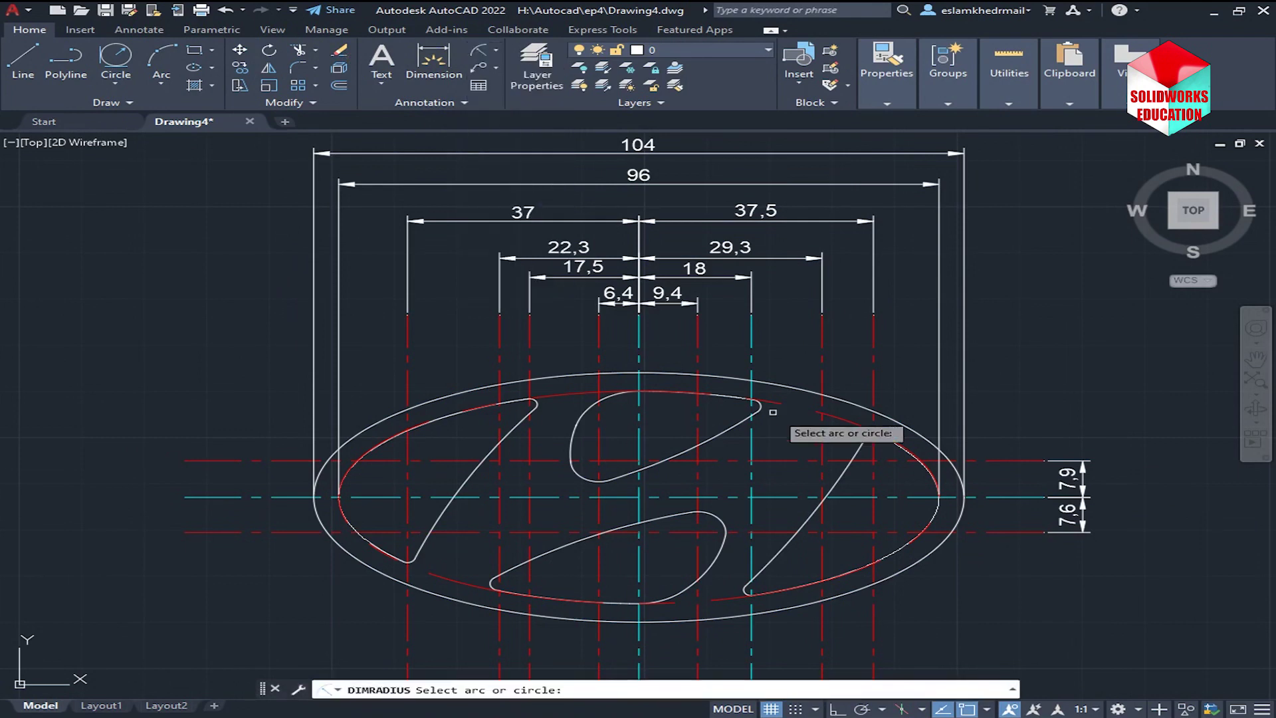
pyautogui.click(875, 436)
pyautogui.click(908, 356)
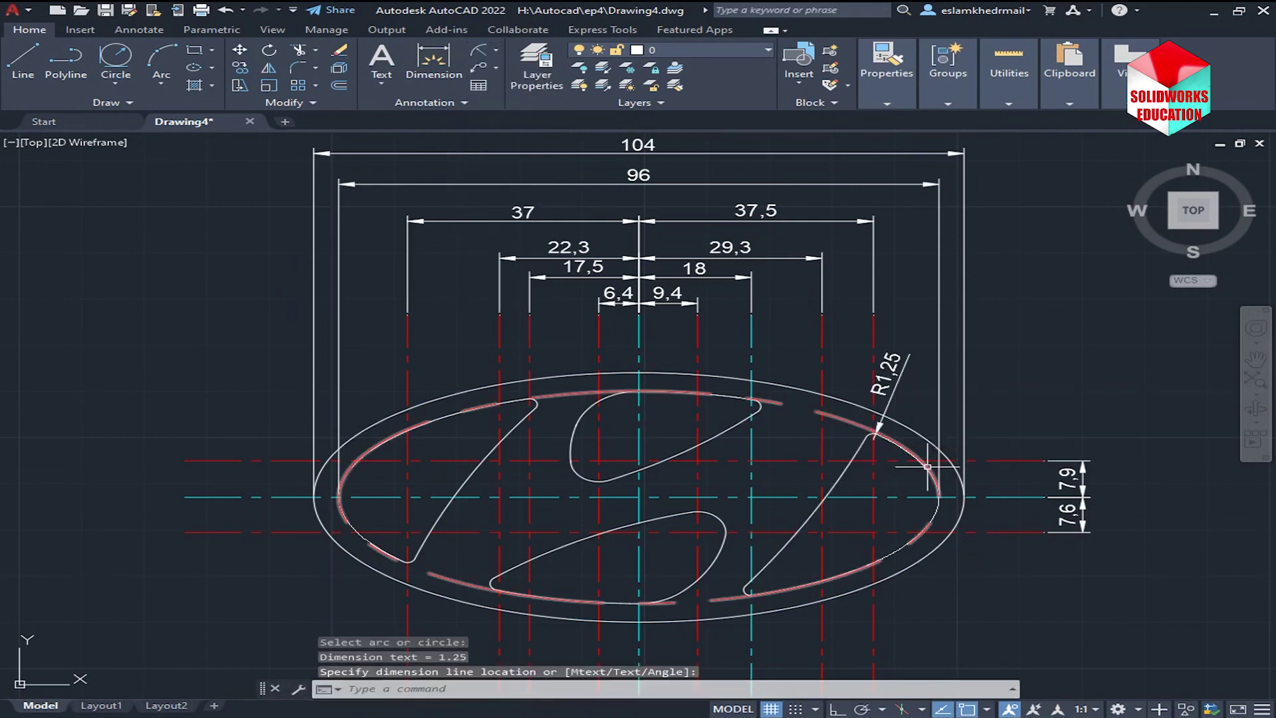
pyautogui.click(482, 52)
pyautogui.click(858, 457)
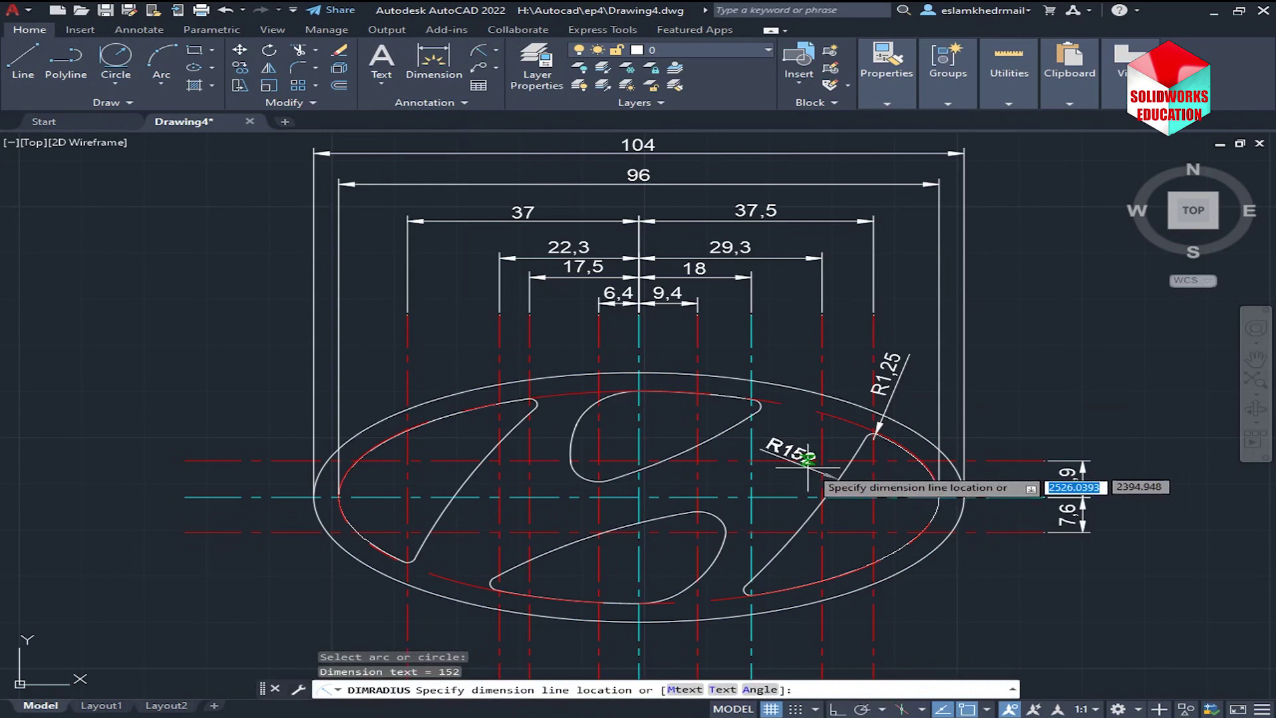
pyautogui.click(809, 523)
# - Add the R1,25 bottom arc and R1,5 middle-tip arc labels, redoing R1,5 after an undo
pyautogui.press('Return')
pyautogui.click(749, 589)
pyautogui.click(791, 571)
pyautogui.press('Return')
pyautogui.click(758, 402)
pyautogui.click(813, 343)
pyautogui.press('Return')
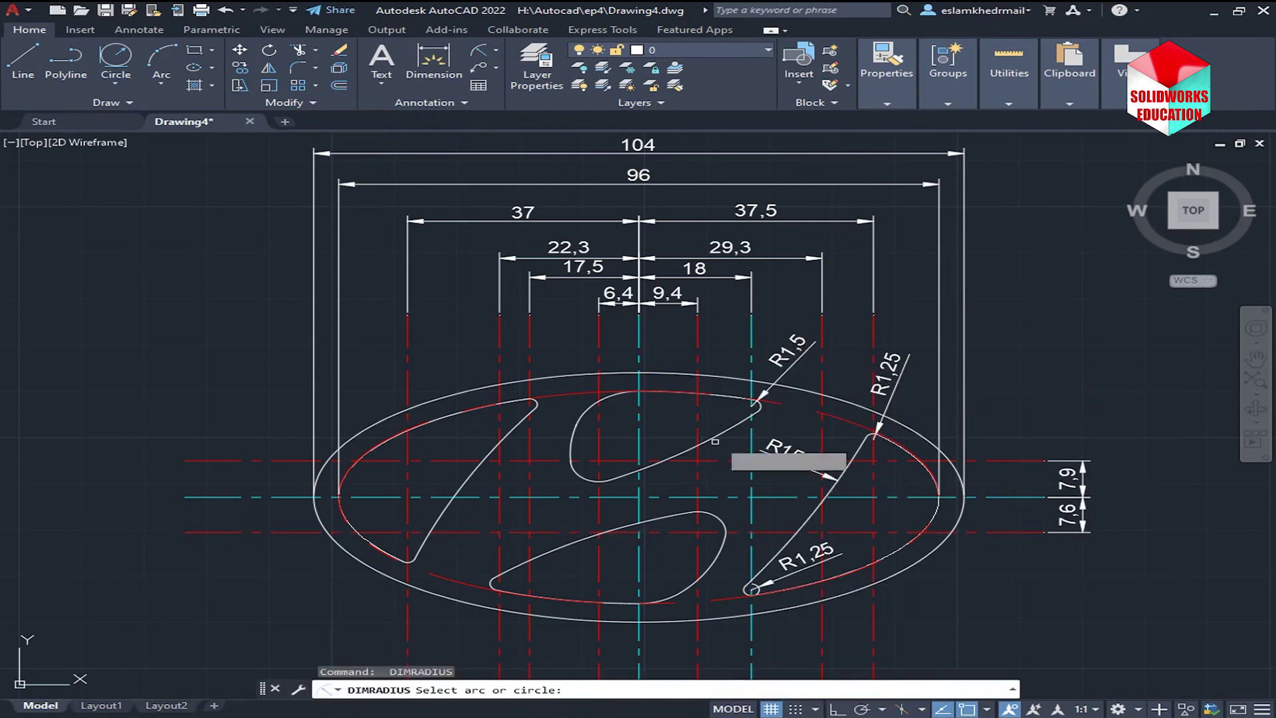
pyautogui.click(725, 432)
pyautogui.hotkey('ctrl', 'z')
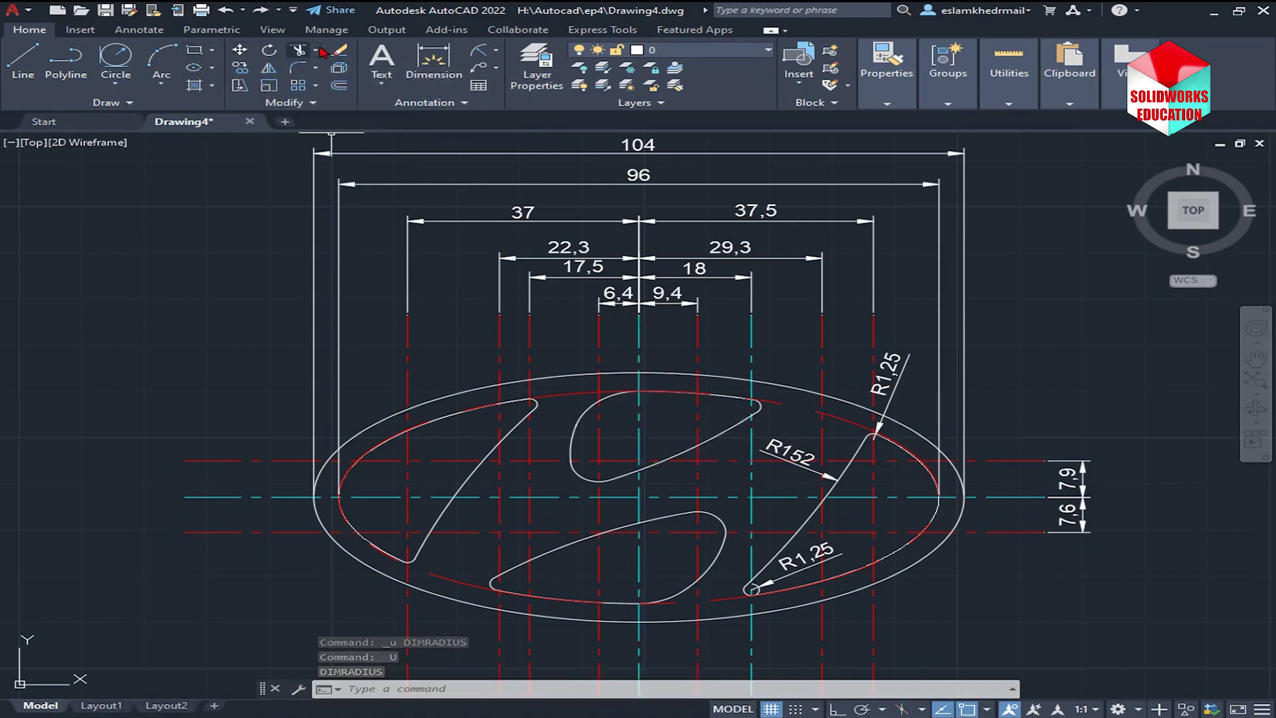
pyautogui.press('Return')
pyautogui.click(768, 403)
pyautogui.click(804, 337)
# - Label the middle stroke's R85,5 and R4,5 arcs, then pick its upper-left arc
pyautogui.press('Return')
pyautogui.click(724, 429)
pyautogui.click(714, 403)
pyautogui.press('Return')
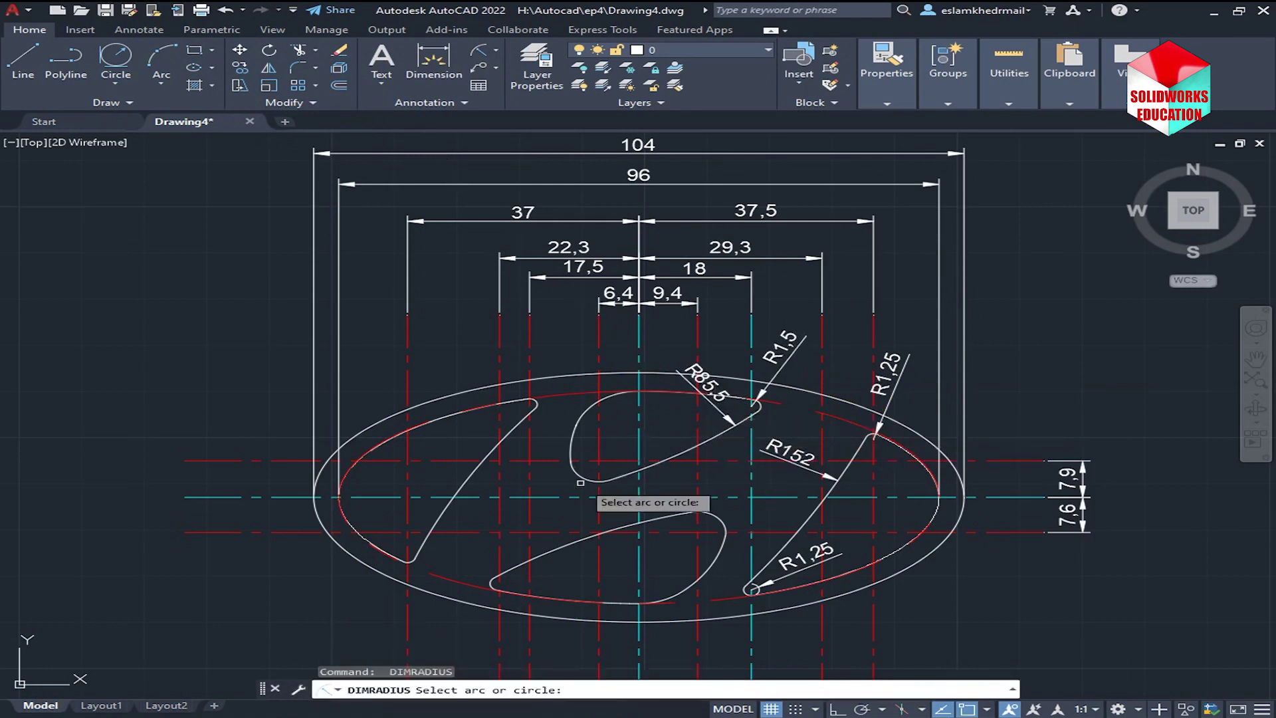
pyautogui.click(581, 478)
pyautogui.click(599, 459)
pyautogui.press('Return')
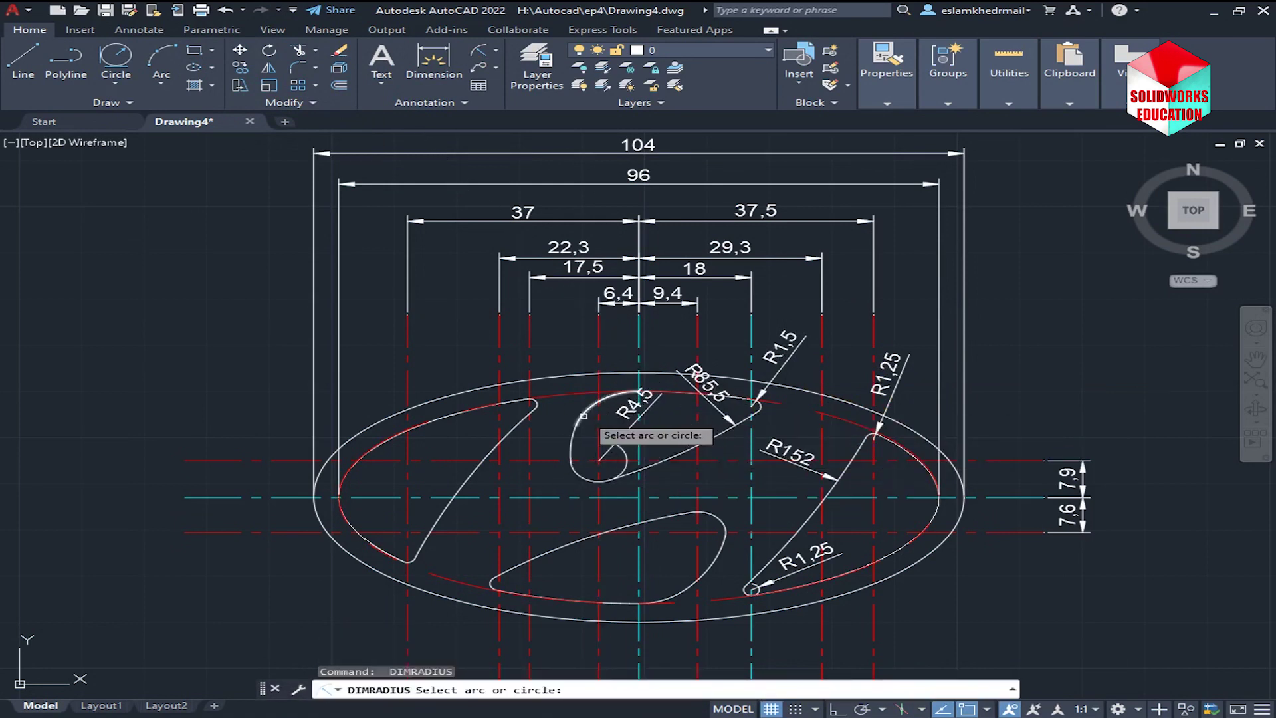
pyautogui.click(583, 416)
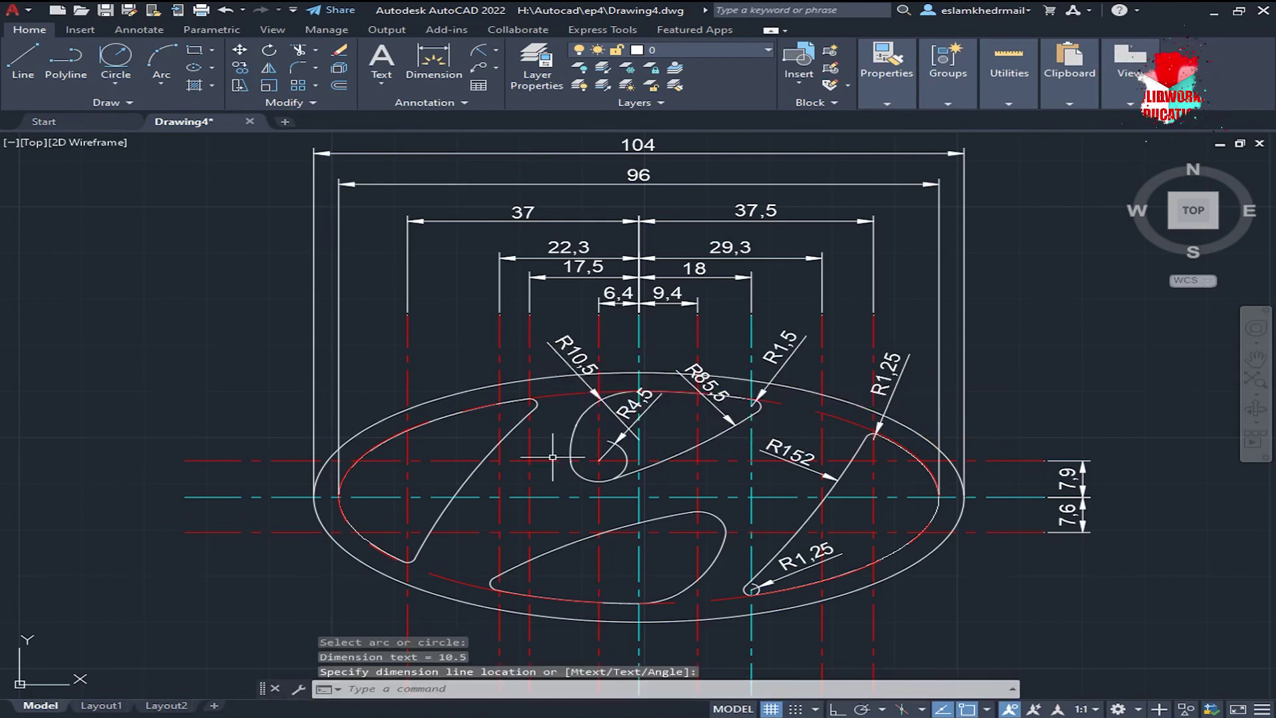